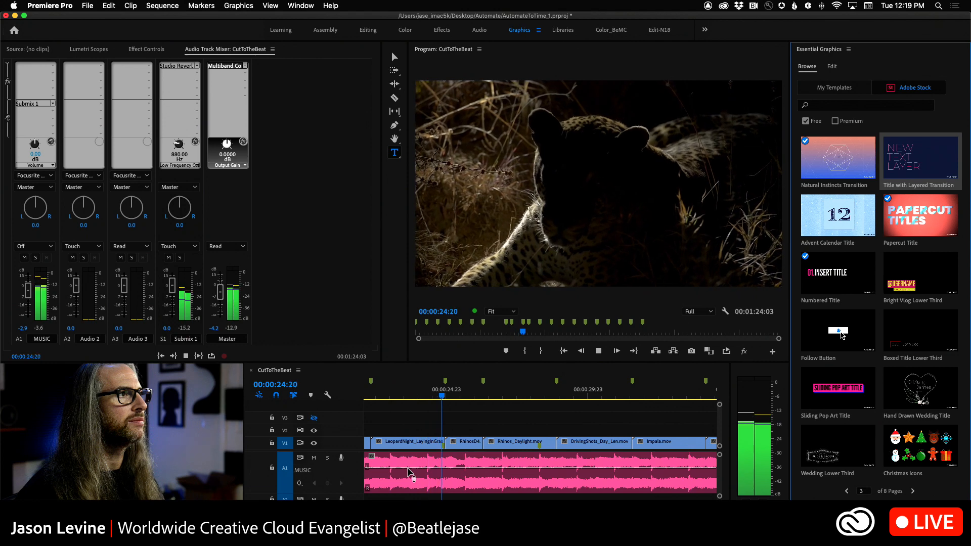
Step: Stop playback and return the playhead to the start of the CutToTheBeat sequence
key(space)
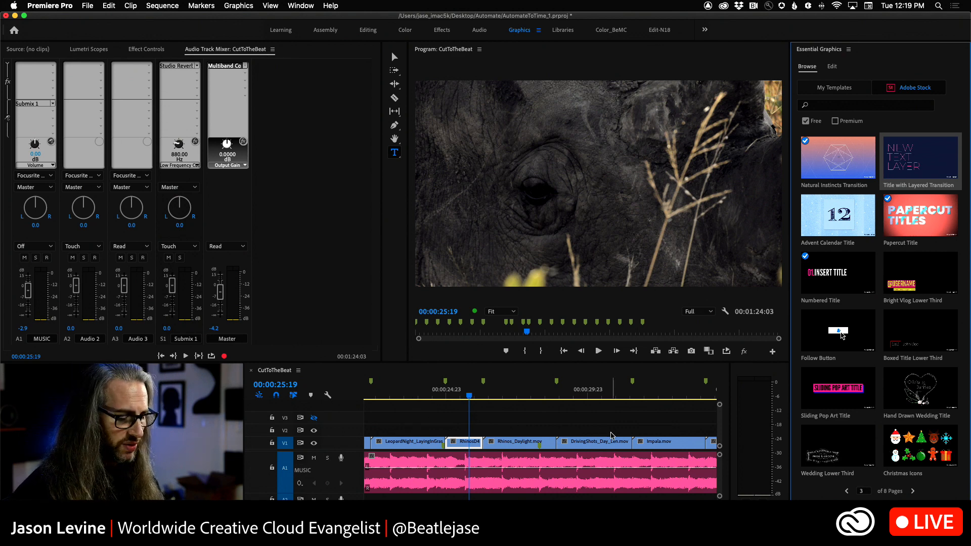
key(backslash)
drag(461, 397, 293, 393)
key(backslash)
click(293, 395)
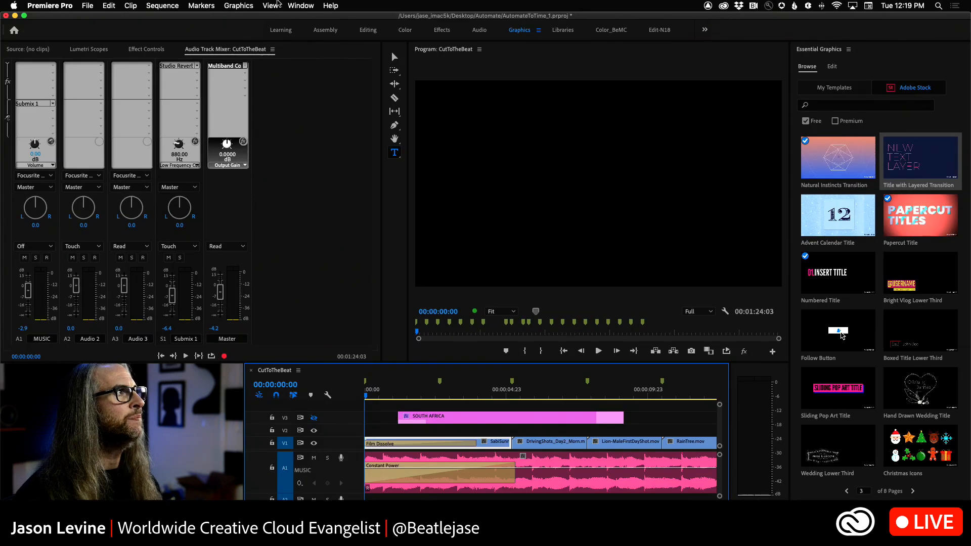
Step: Look up the Graphics workspace among the available workspaces, keeping the current layout
click(302, 5)
mouse_move(307, 16)
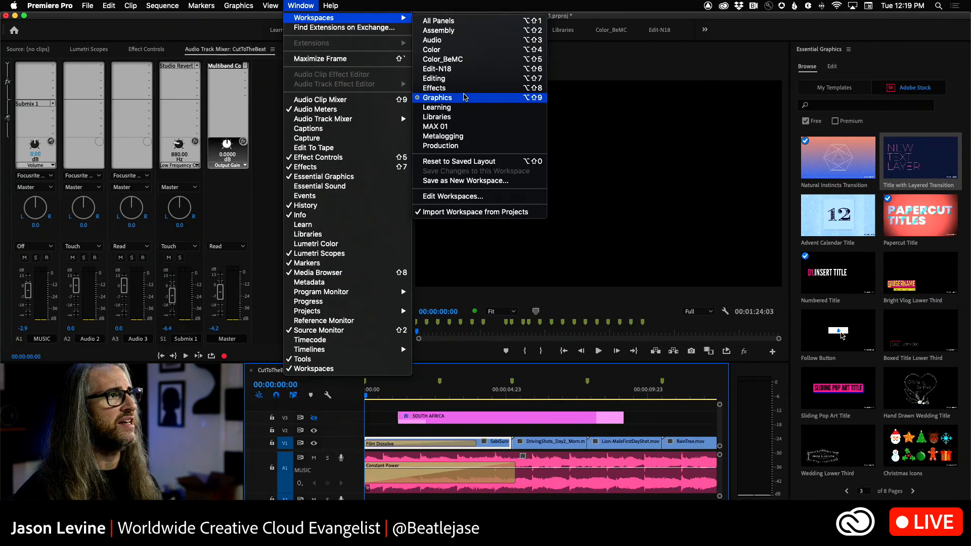
click(678, 221)
Step: Browse the locally installed motion graphics templates in Essential Graphics
click(820, 50)
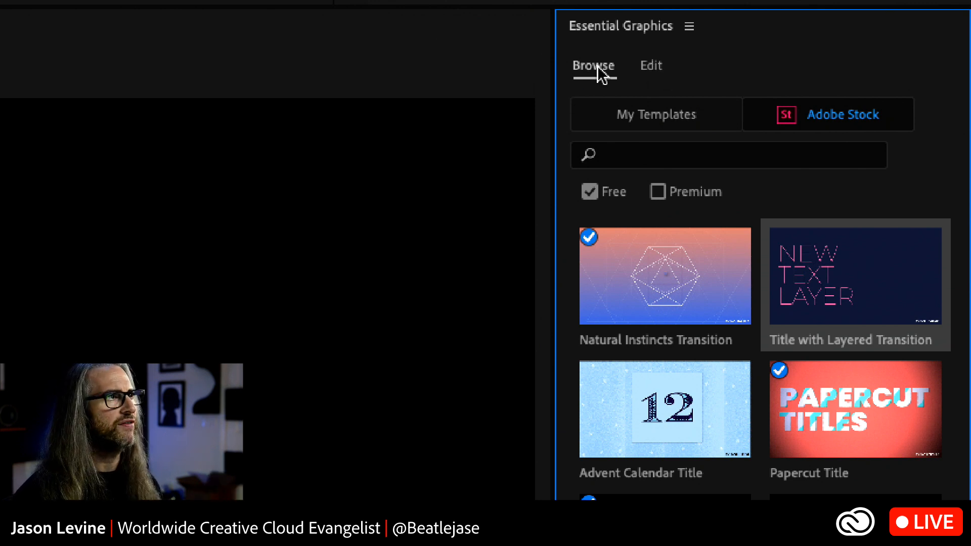
click(644, 116)
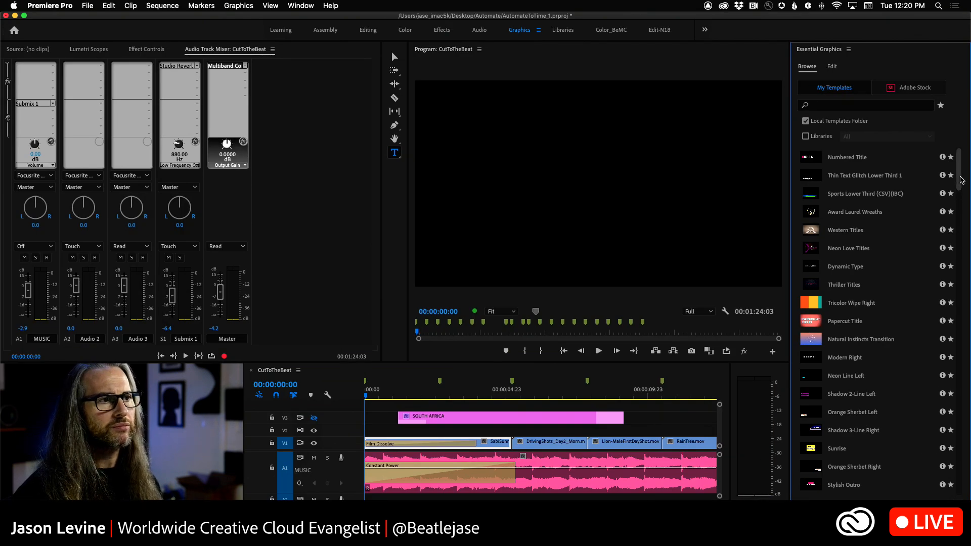
drag(962, 180, 967, 209)
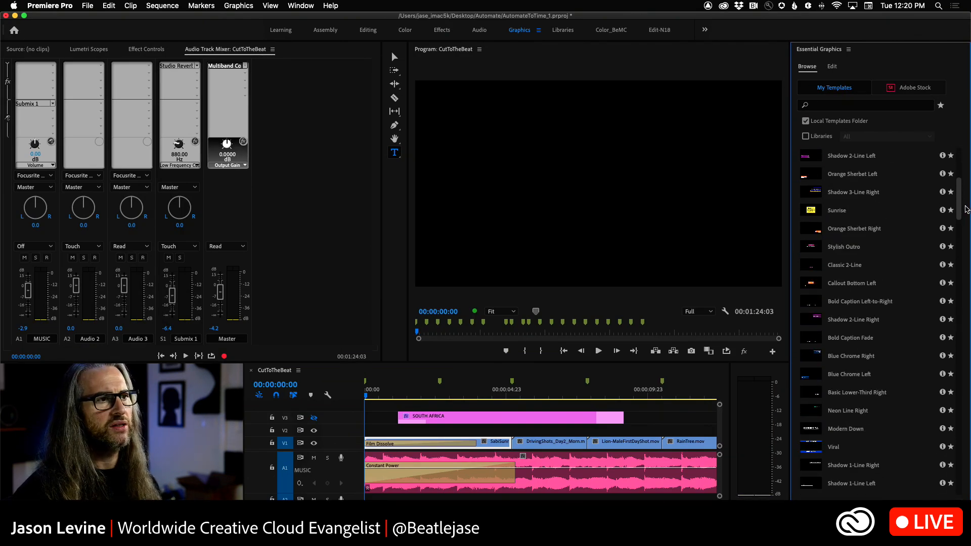
scroll(941, 202, down, 3)
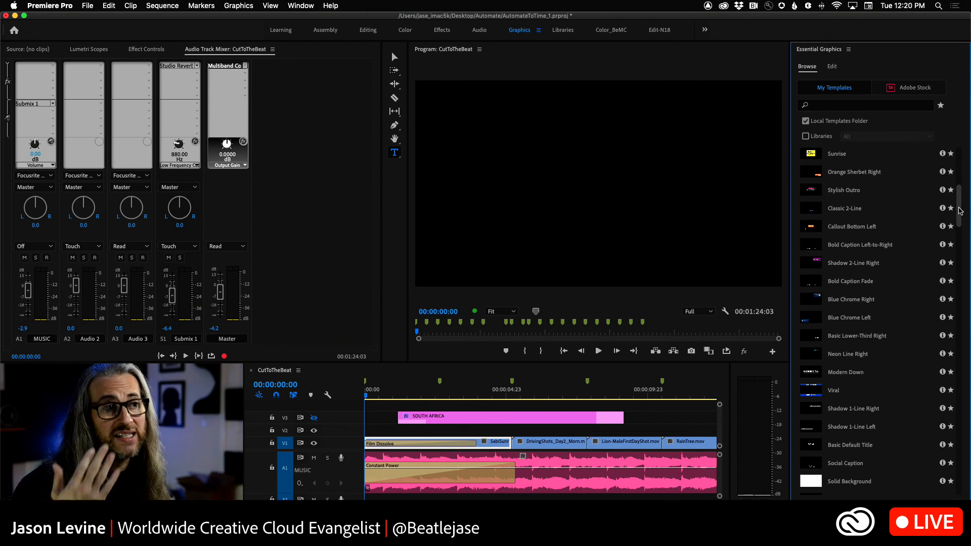
drag(960, 215, 968, 271)
scroll(968, 271, down, 5)
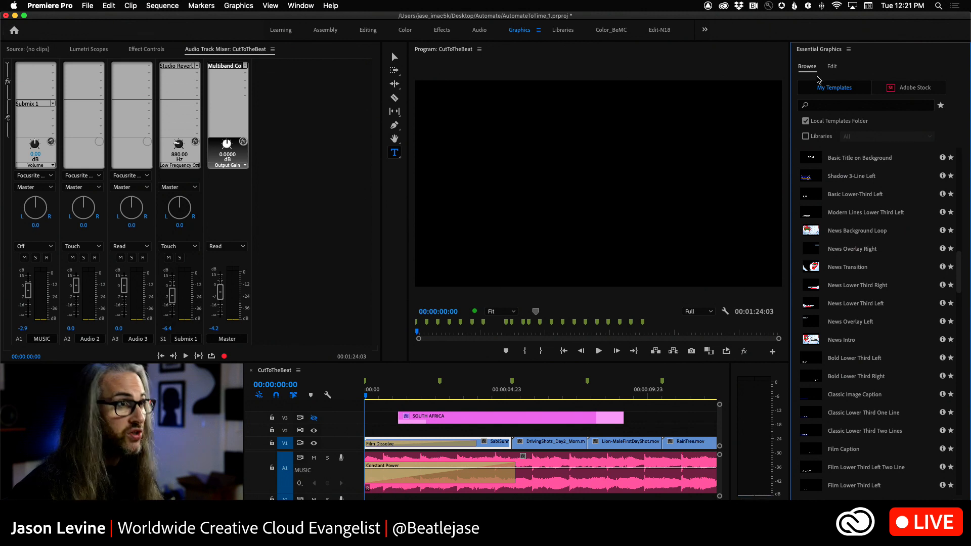
Step: Examine the details of the free Bold Text Glitch template on the first page of Adobe Stock templates, and return to the list
click(934, 87)
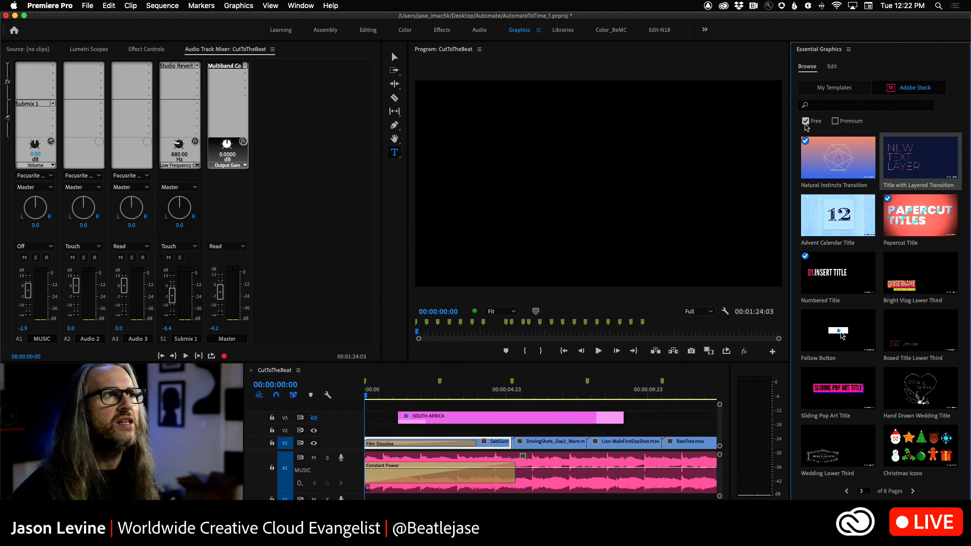
click(840, 105)
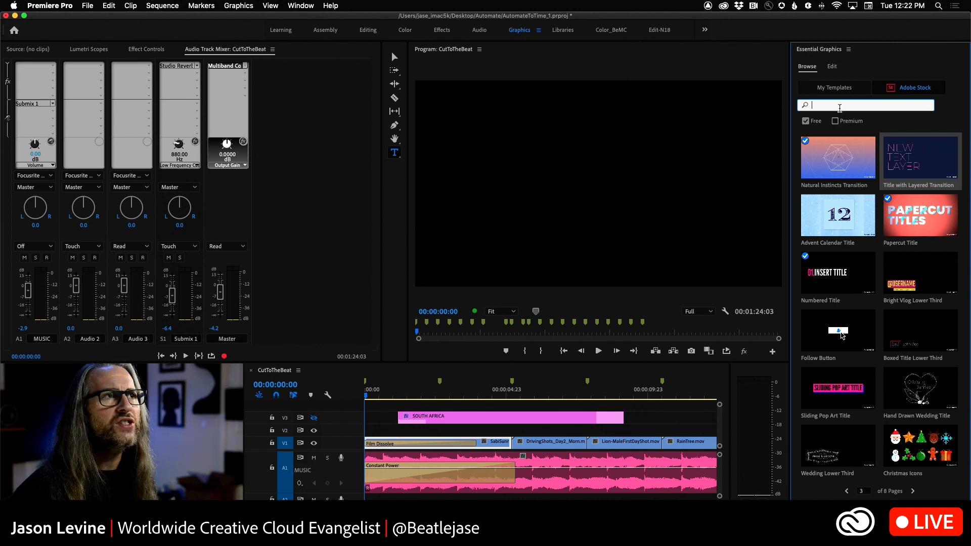
click(848, 491)
click(847, 491)
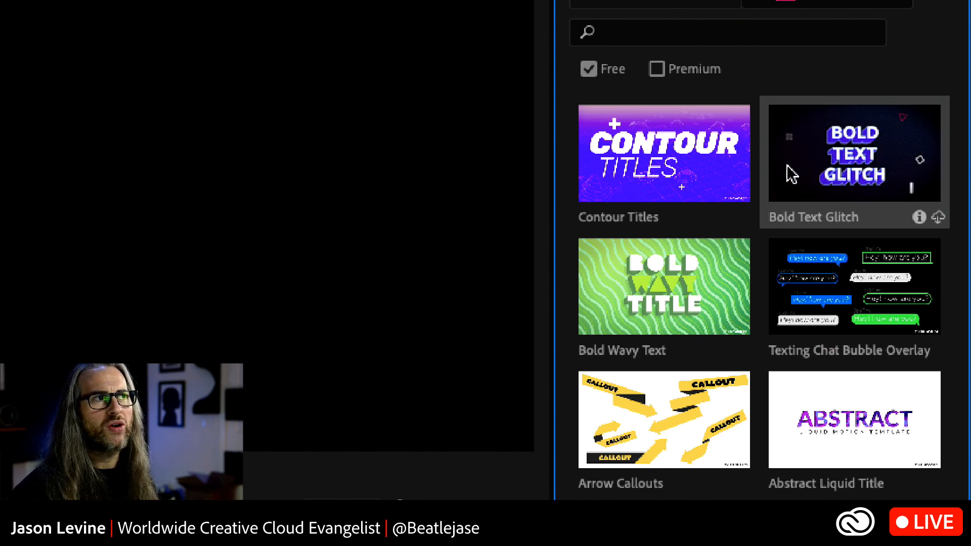
click(920, 218)
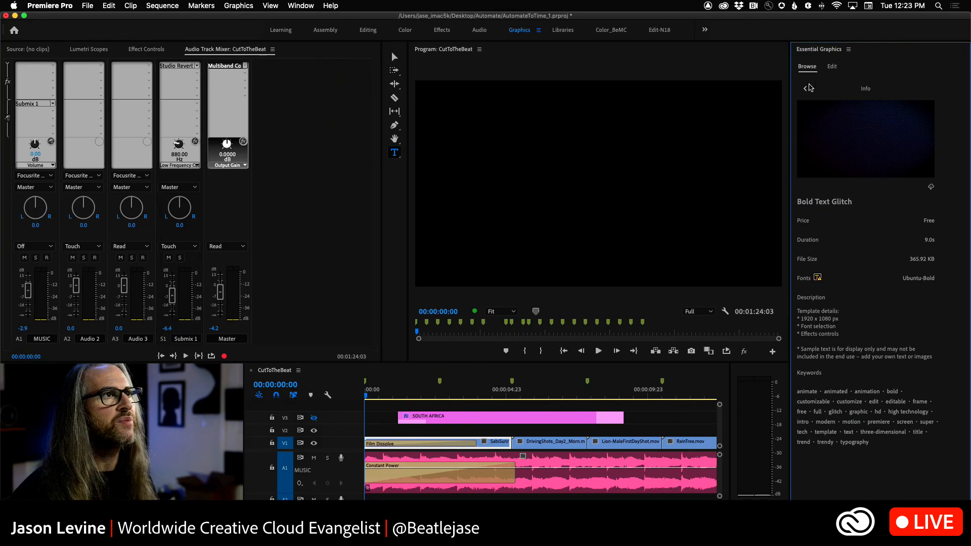
click(806, 90)
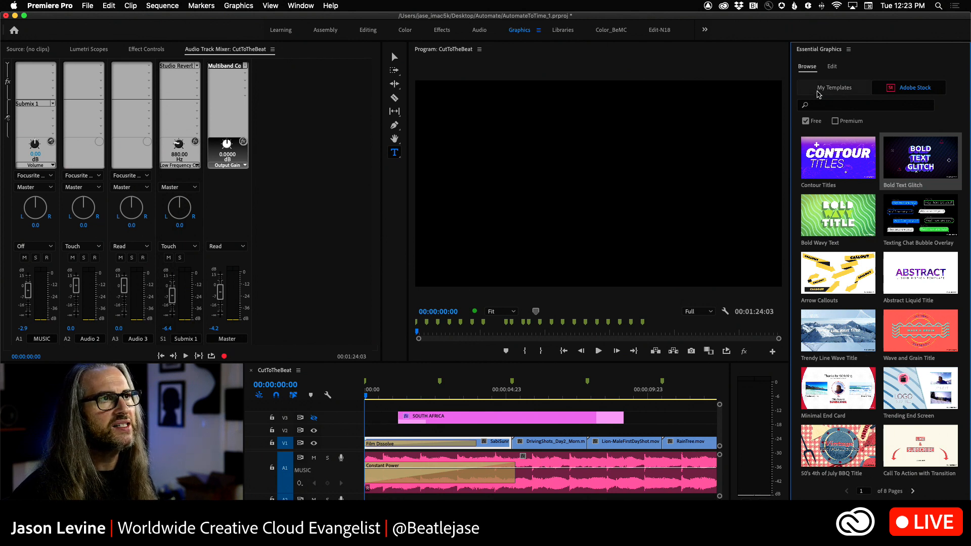
Step: Search the free Adobe Stock templates for "lower third" and enlarge the result thumbnails
click(830, 106)
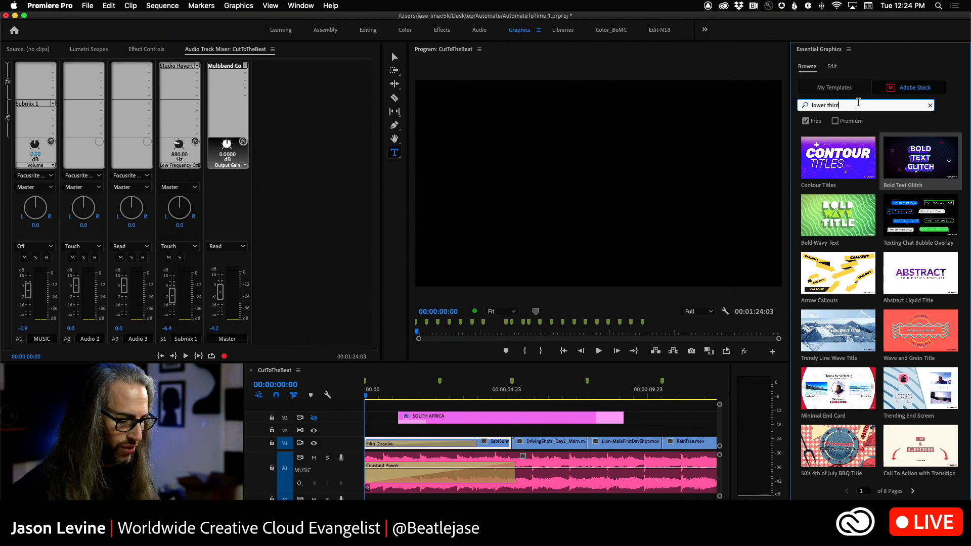
key(Return)
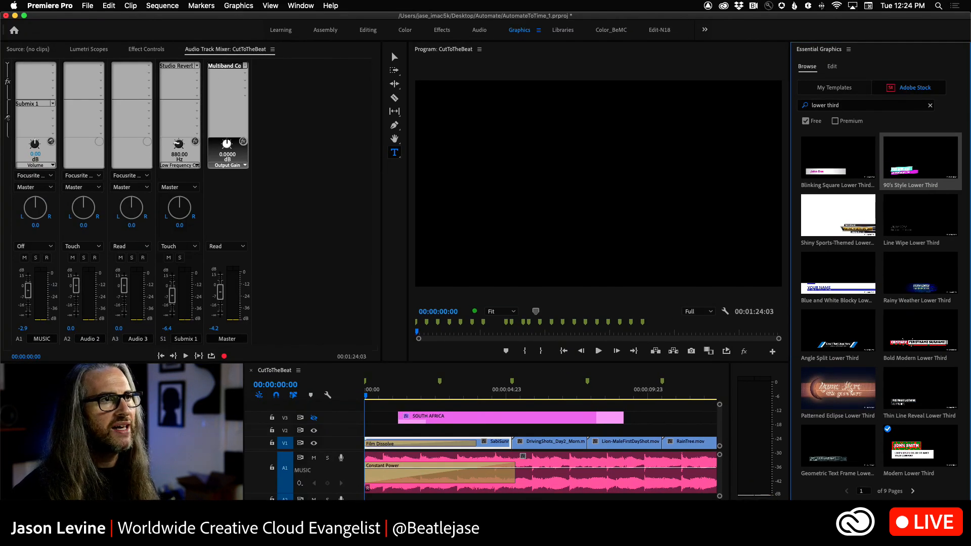
drag(816, 507, 832, 507)
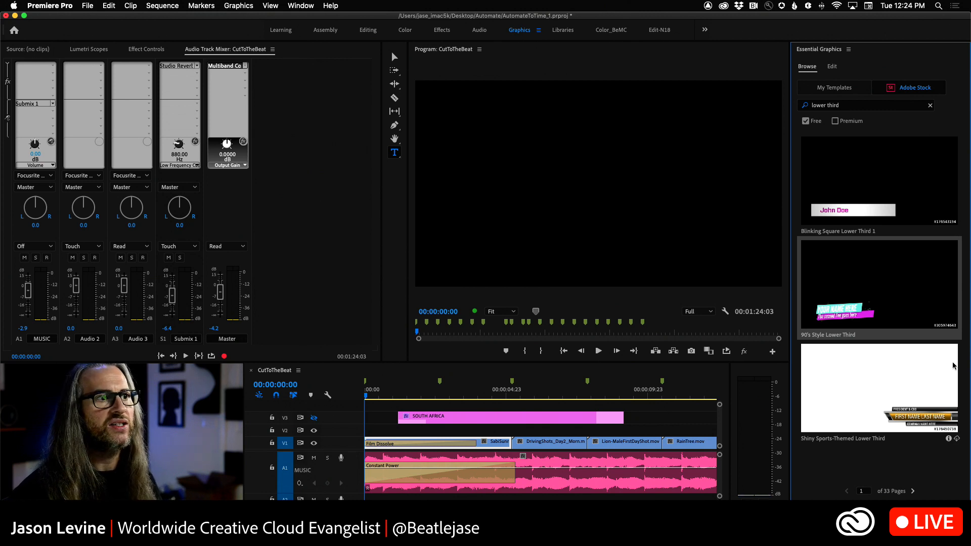
Step: Examine the details of the Rainy Weather Lower Third template on the second results page, and return to the results
click(914, 491)
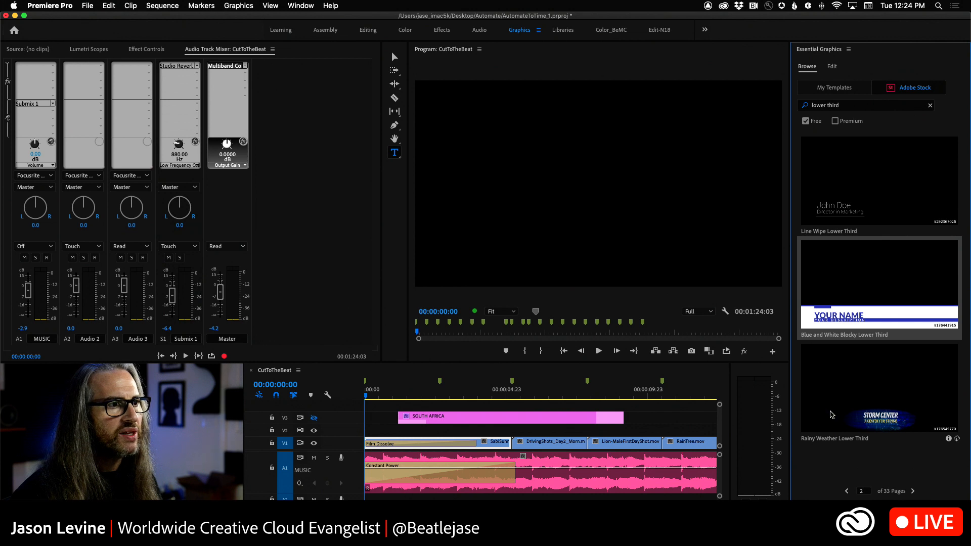
click(949, 439)
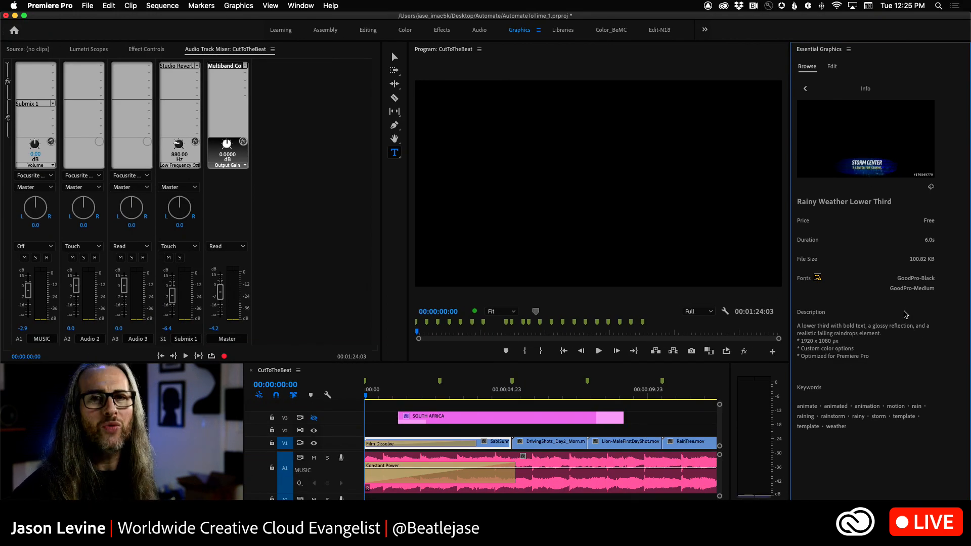
click(805, 89)
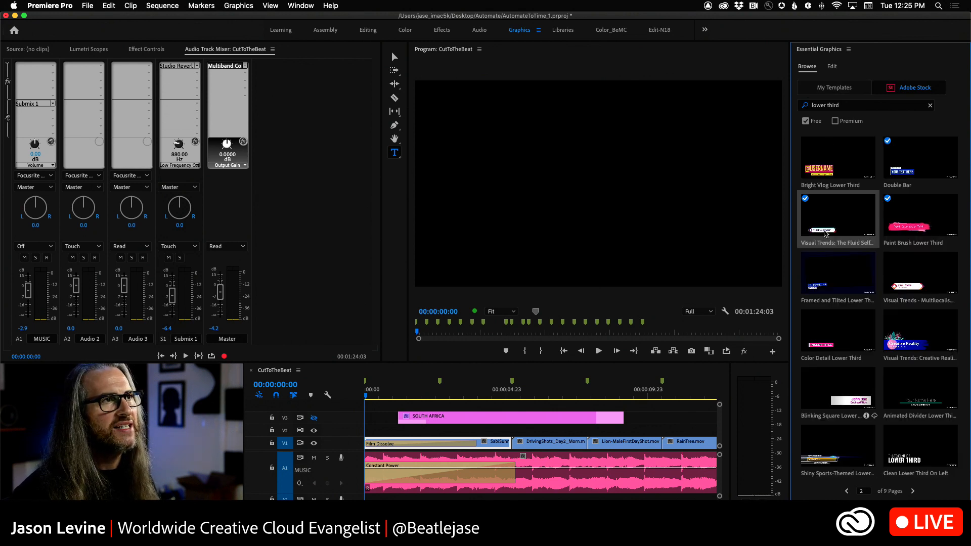
Step: Clear the template search and go to the third page of free Adobe Stock templates
click(930, 107)
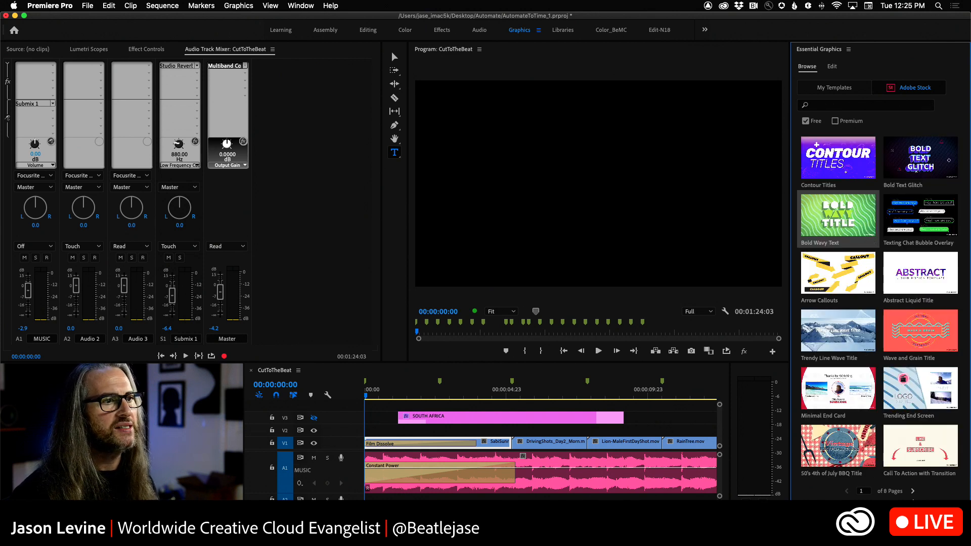
click(914, 492)
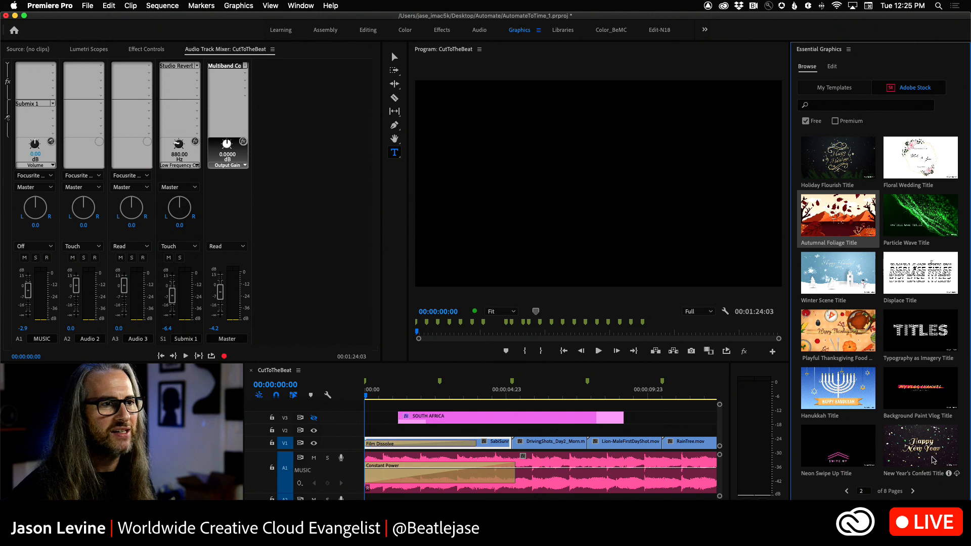
click(913, 491)
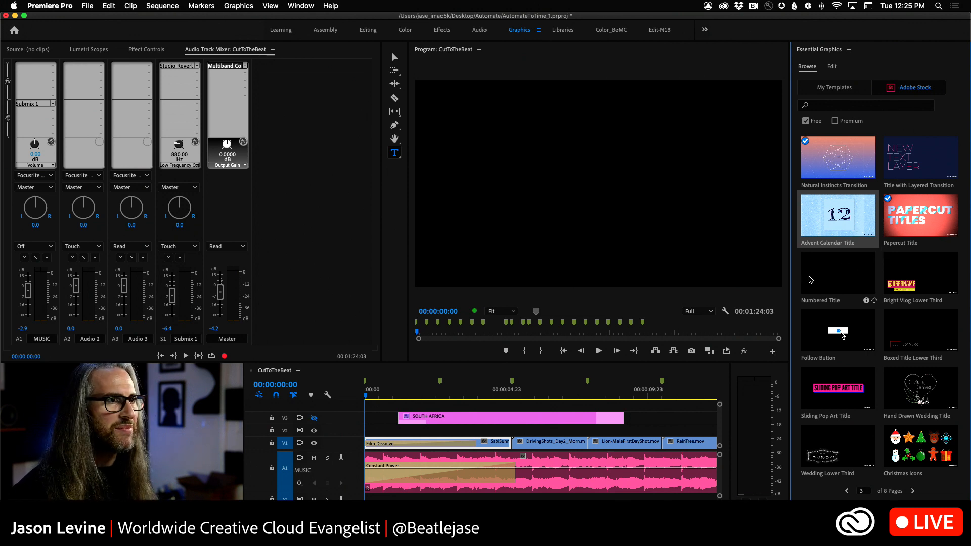
Step: Check the Numbered Title template's details and place it on track V2, aligned with the start of the SOUTH AFRICA title
click(842, 280)
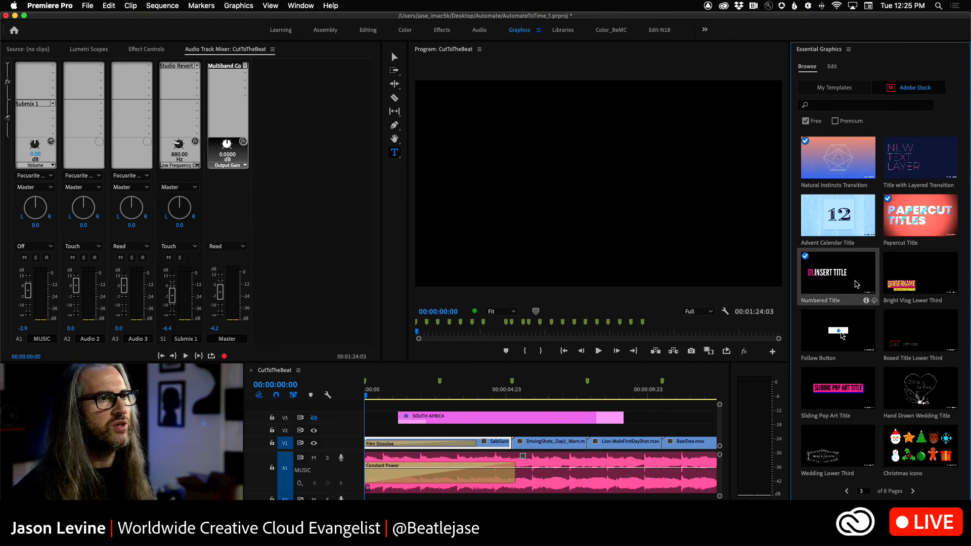
click(867, 301)
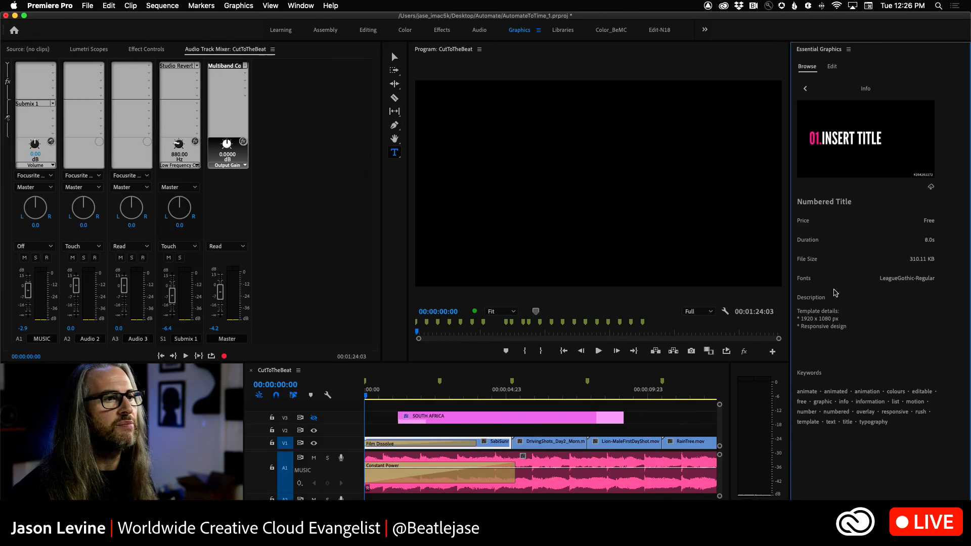
click(806, 90)
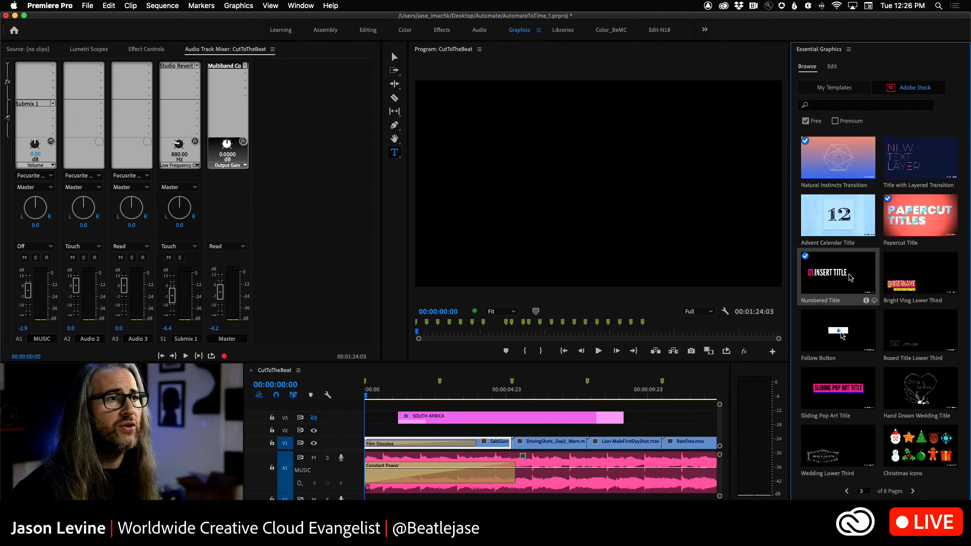
drag(758, 327, 398, 434)
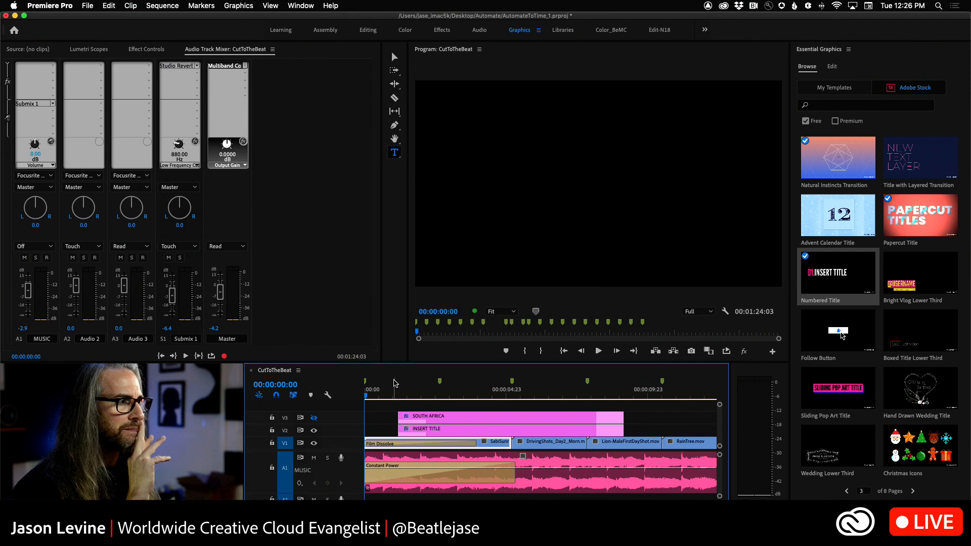
Step: Lower the master level to -12.3 dB and play the new title from 00:00:00:22
click(391, 395)
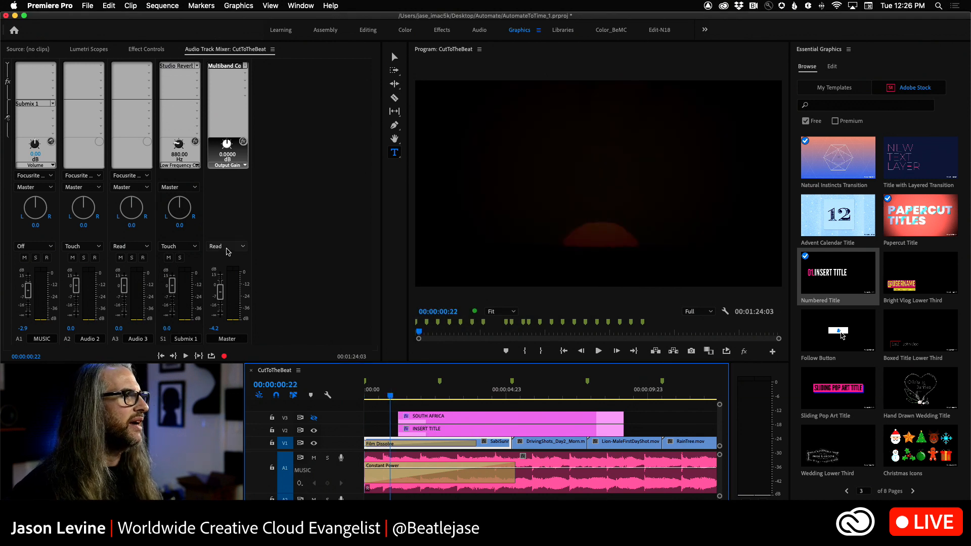
drag(221, 294, 221, 301)
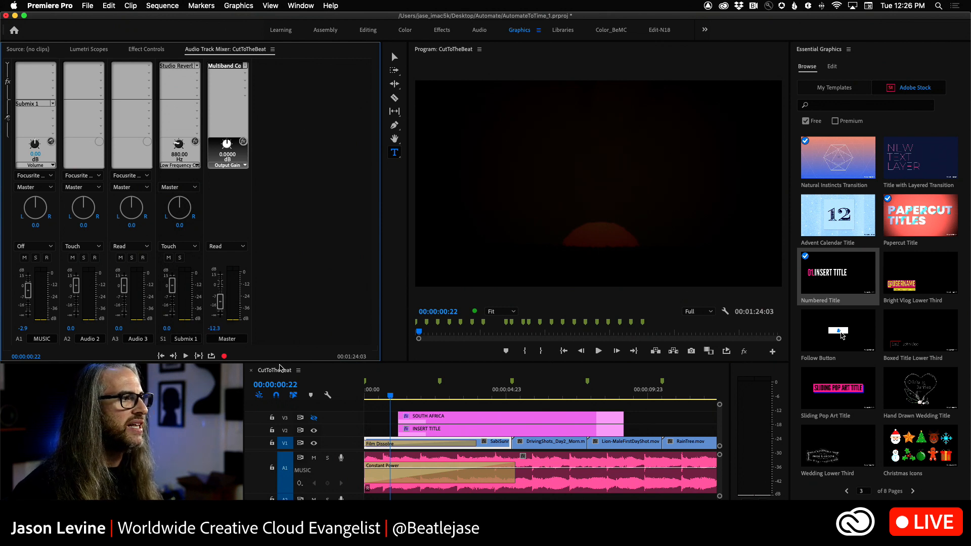
key(space)
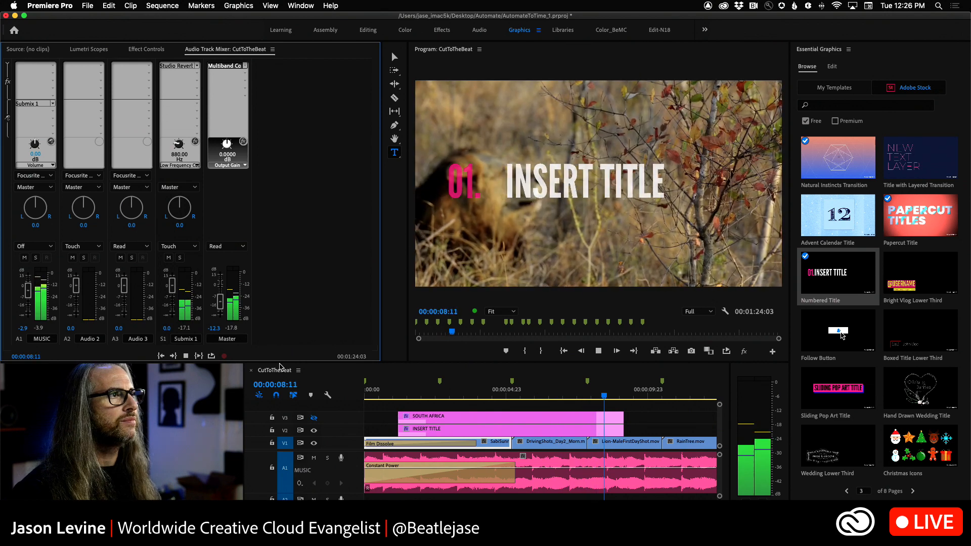
key(space)
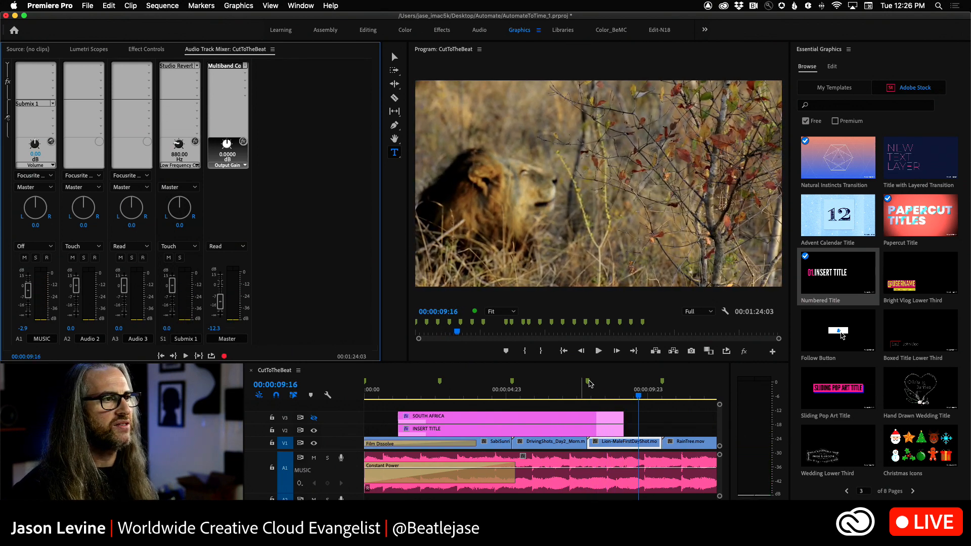
Step: Show the editable properties of the INSERT TITLE clip on V2 with the playhead at 00:00:02:22
drag(638, 396, 479, 395)
click(468, 430)
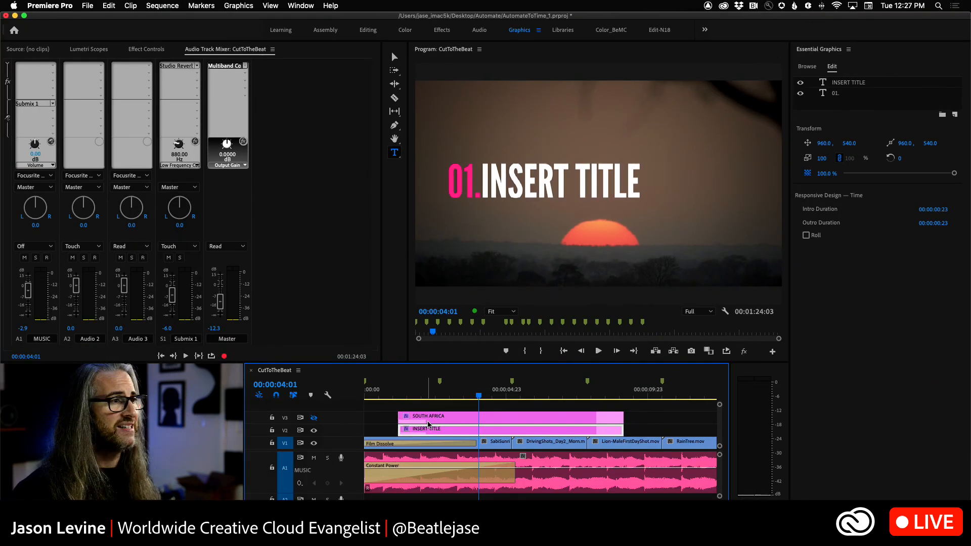
drag(478, 395, 447, 399)
click(517, 433)
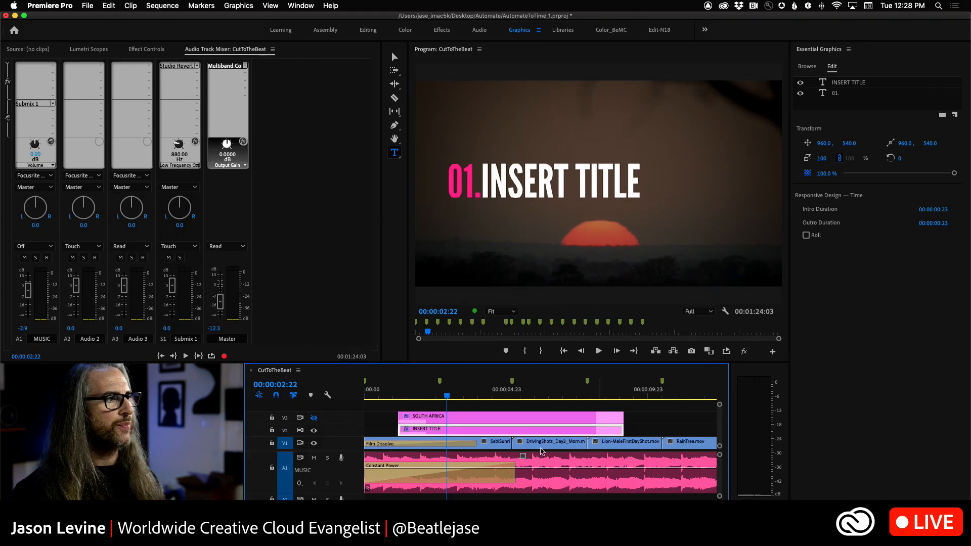
Step: Play the title's intro animation from 00:00:00:22, stop at 00:00:02:13 and select the INSERT TITLE clip
drag(444, 397, 391, 398)
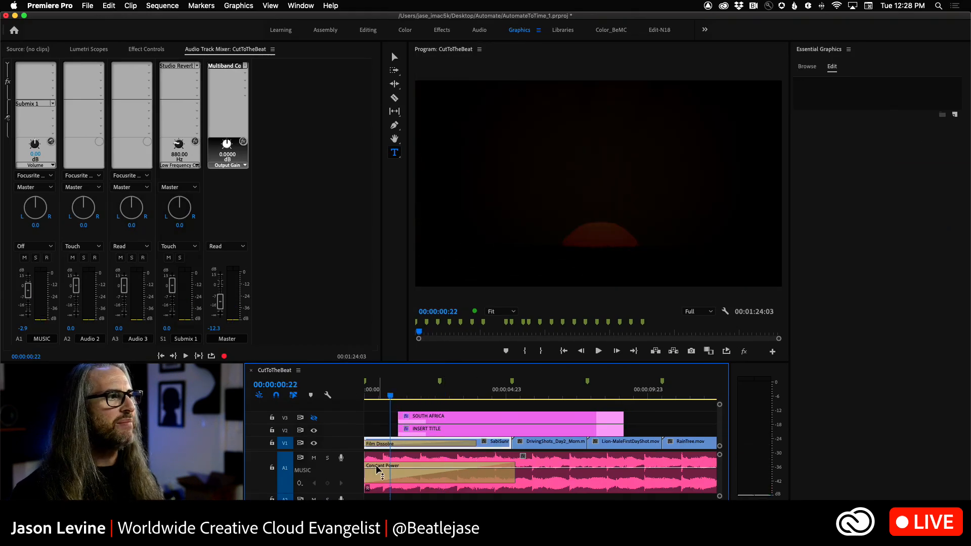
key(space)
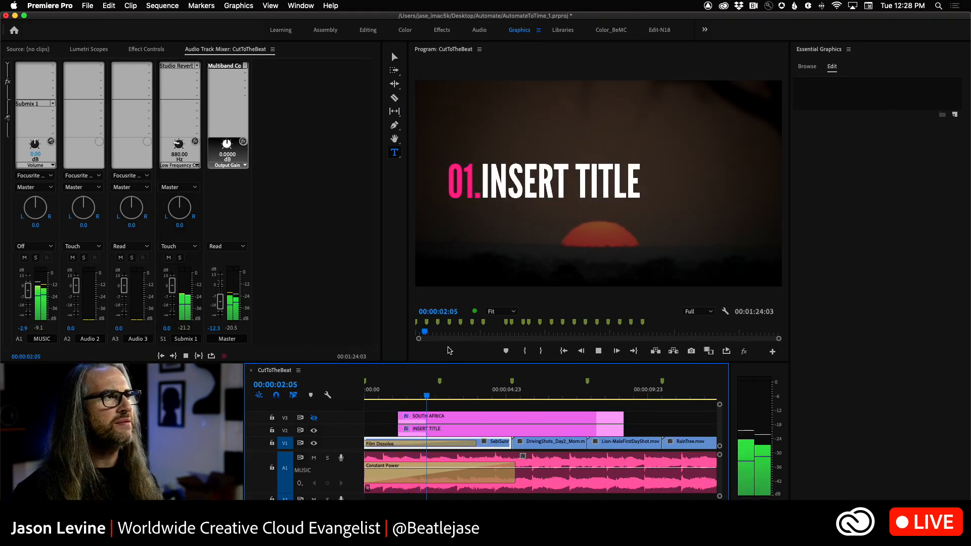
key(space)
click(509, 433)
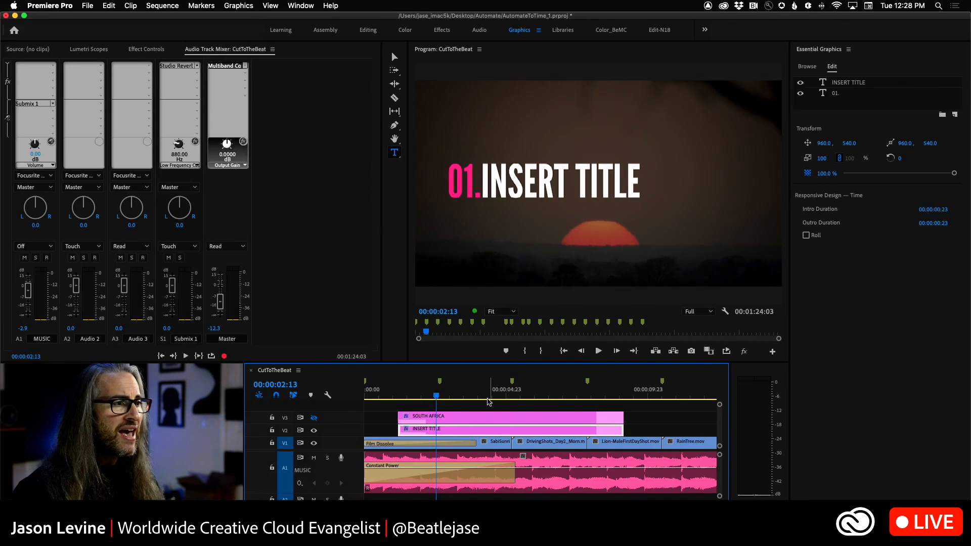
Step: Play the INSERT TITLE clip's outro near its end, stop at 00:00:09:18 and reselect the clip on V2
click(595, 393)
key(space)
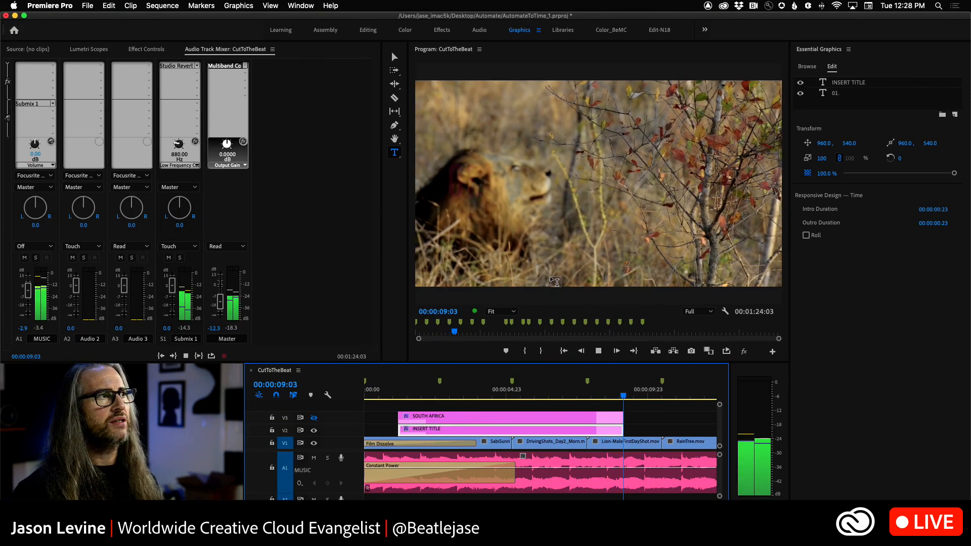
key(space)
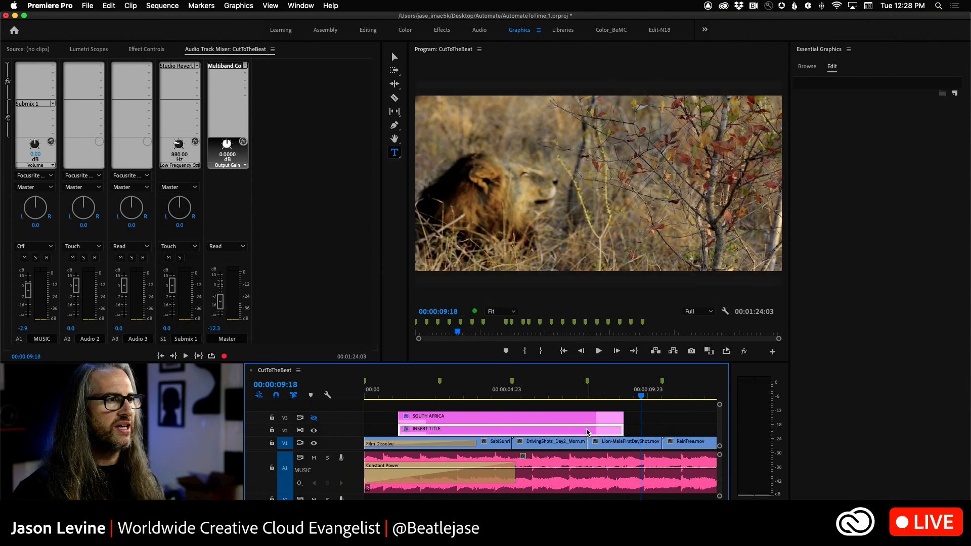
click(587, 433)
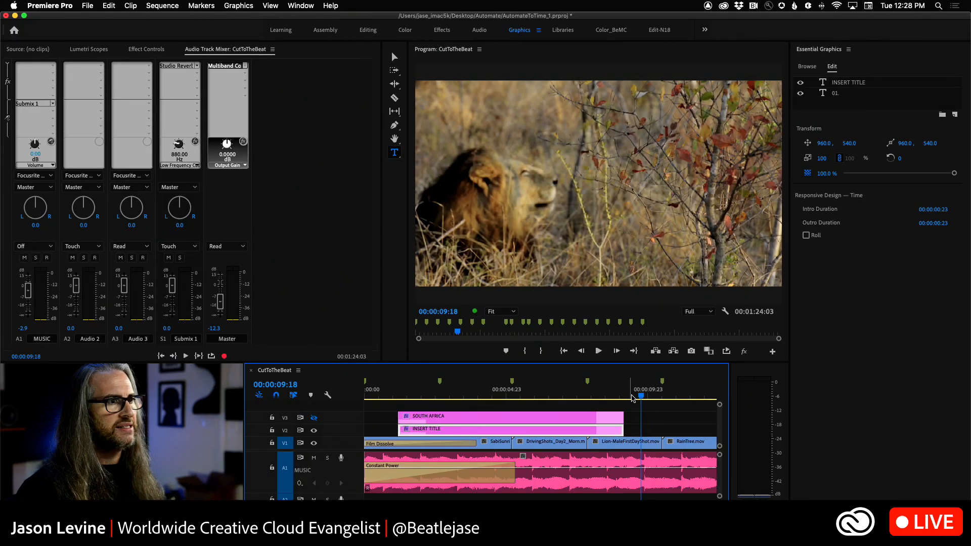
Step: Trim the end of the INSERT TITLE clip on V2 to the playhead at 00:00:05:05 and select the clip
drag(642, 399, 515, 405)
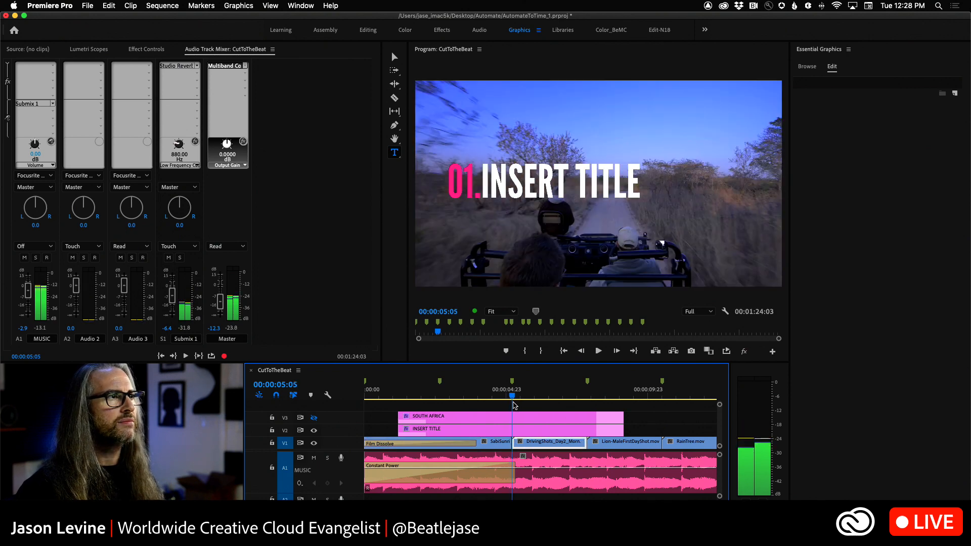
drag(623, 430, 509, 432)
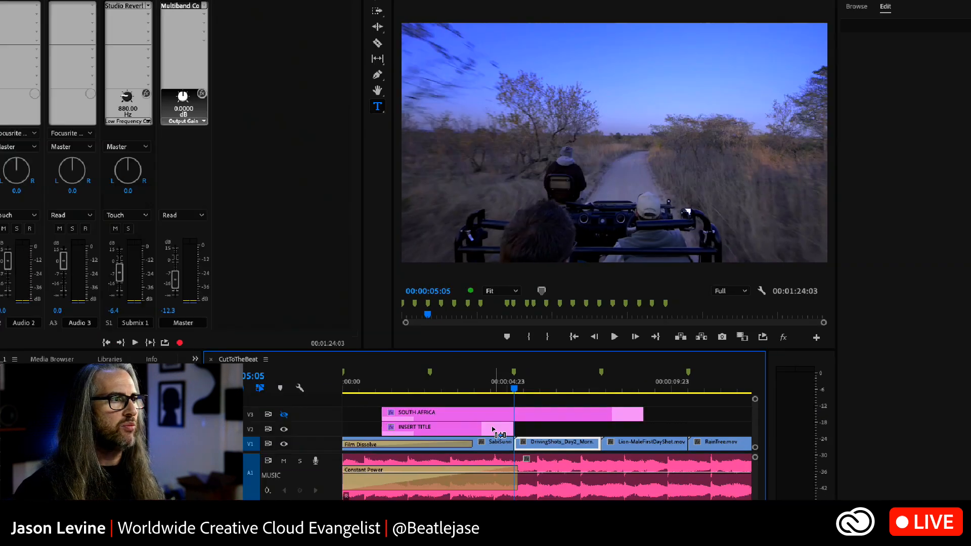
click(478, 415)
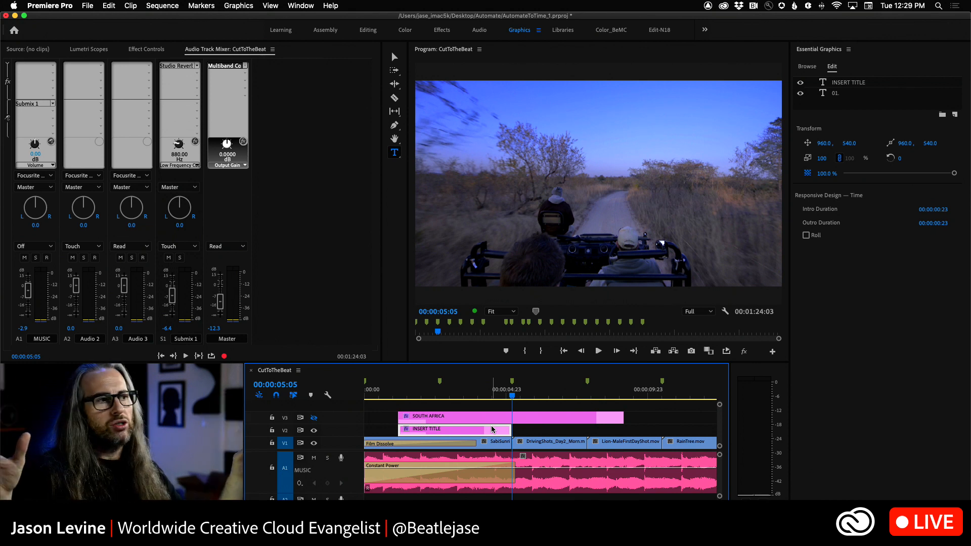
Step: Try shorter and longer durations for the INSERT TITLE clip and return its end to 00:00:05:05
drag(506, 428, 450, 429)
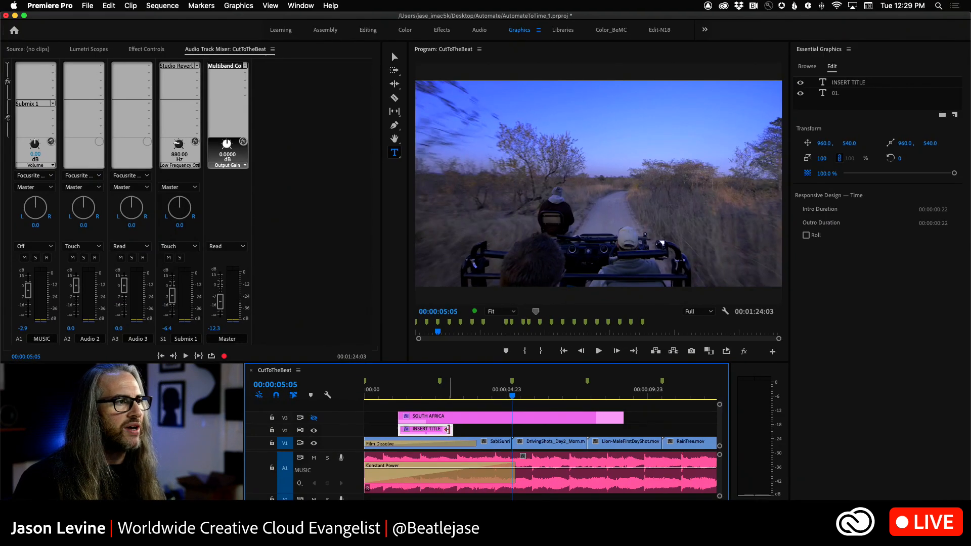
drag(457, 429, 683, 430)
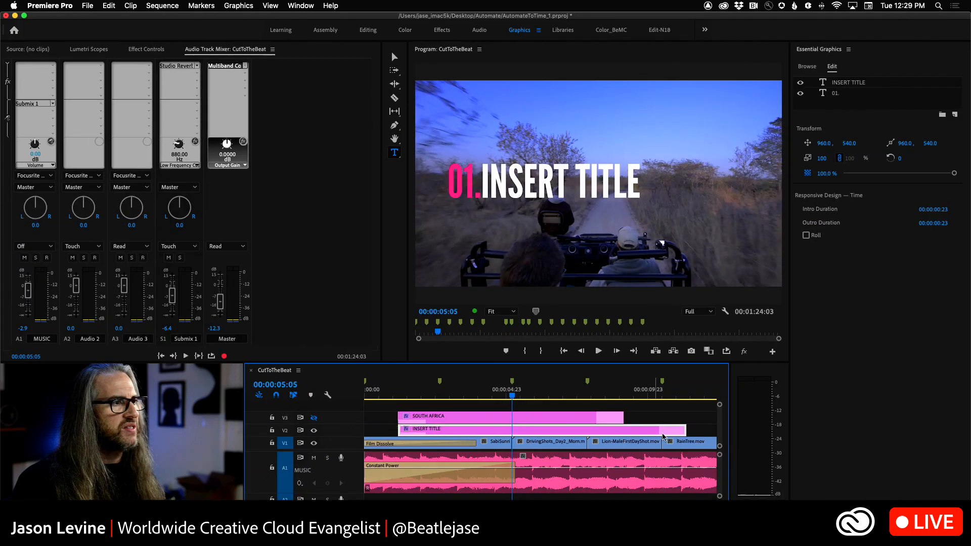
drag(925, 424, 785, 430)
drag(624, 434, 510, 440)
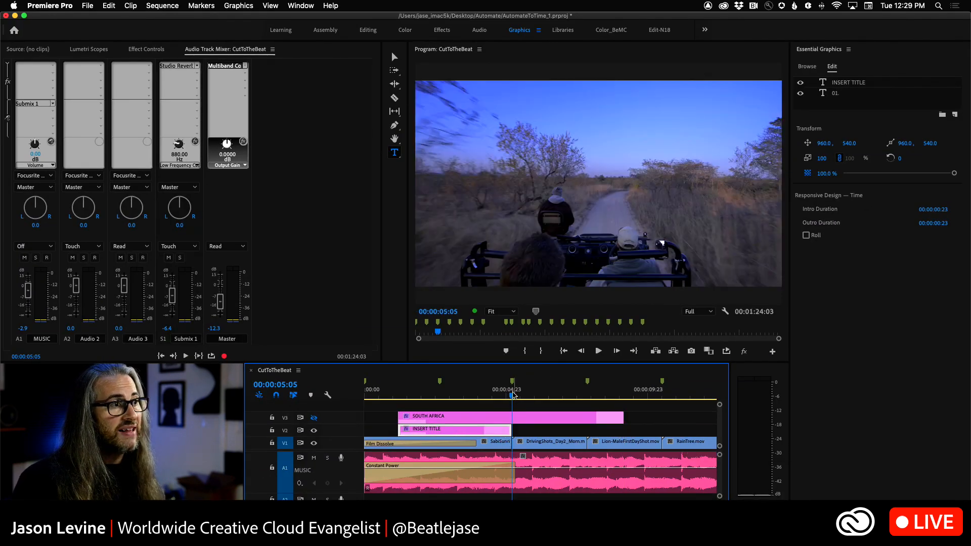
Step: Play the shortened title from 00:00:00:09 through its outro and stop at 00:00:05:20
drag(513, 397, 376, 403)
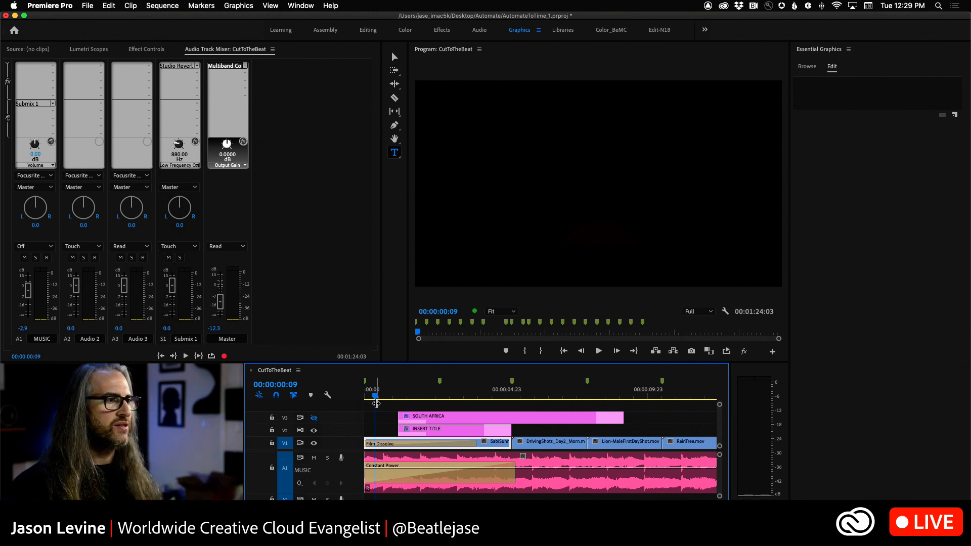
key(space)
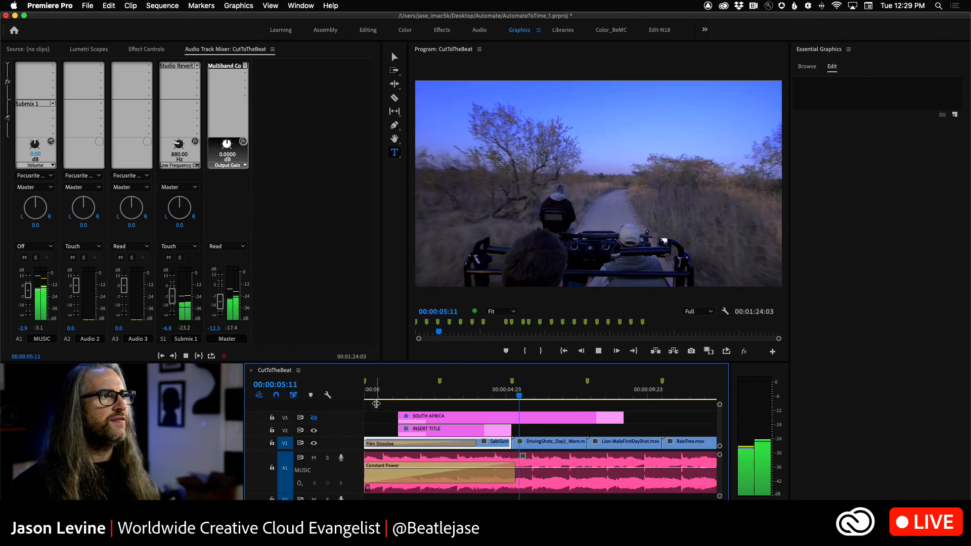
key(space)
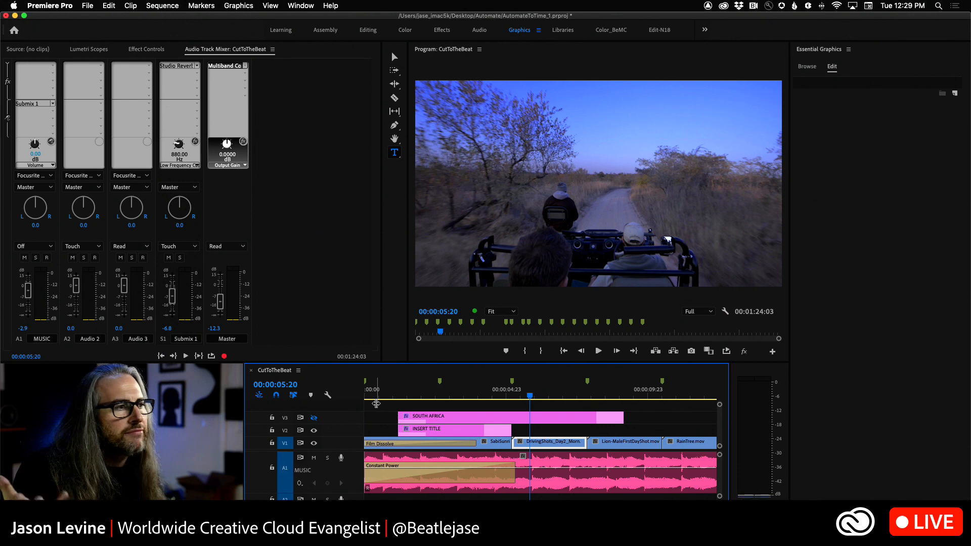
Step: With the playhead at 00:00:02:07, replace the INSERT TITLE text in the V2 graphic with SOUTH AFRICA
click(425, 398)
drag(426, 400, 429, 398)
click(445, 436)
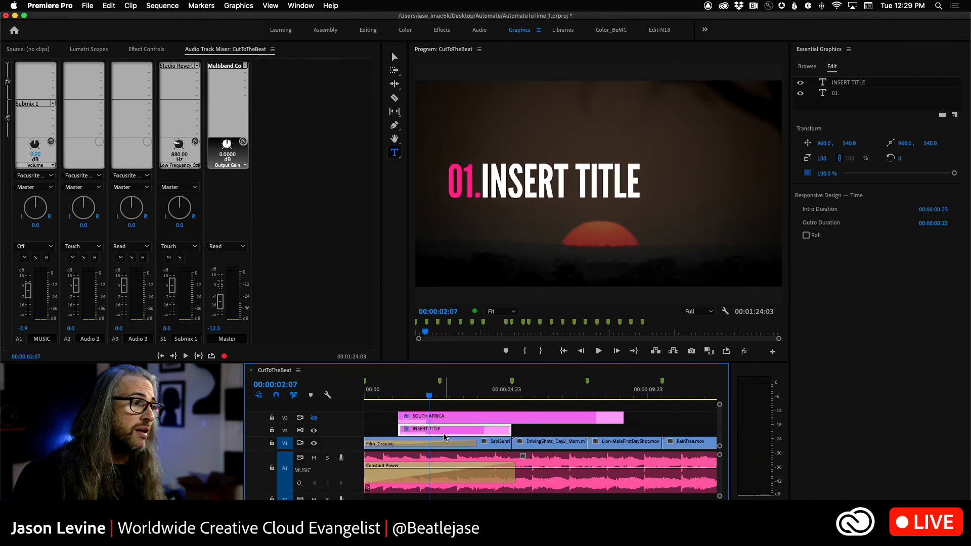
click(857, 85)
double_click(572, 185)
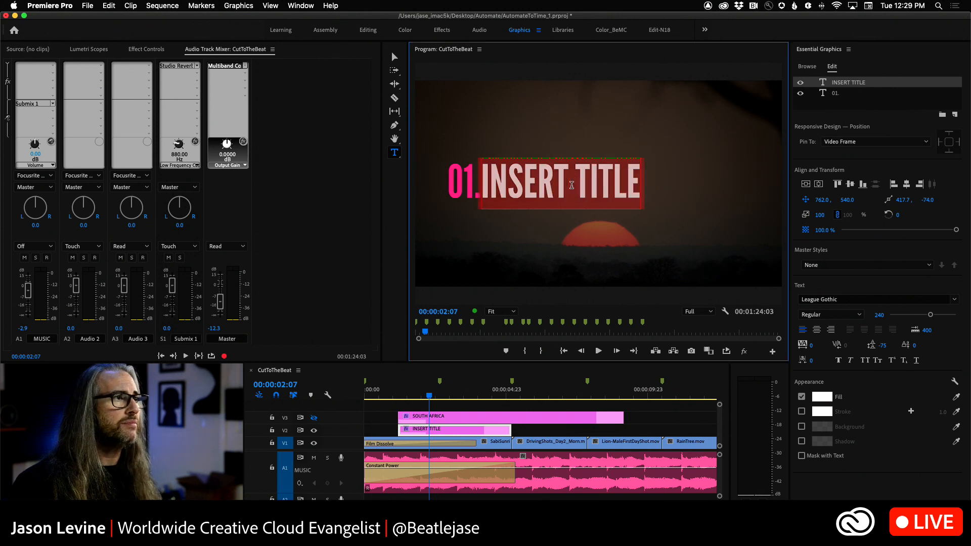
text(SOUTH)
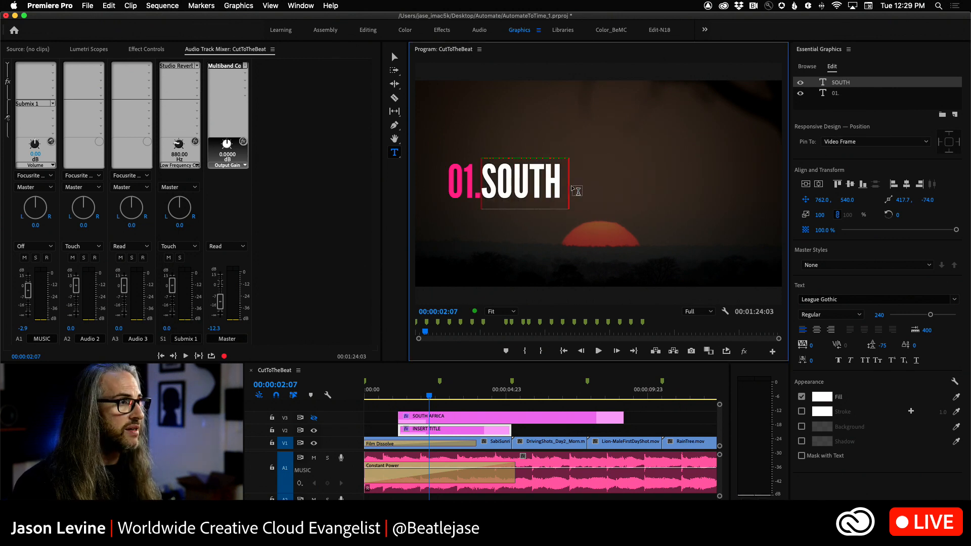
text( AFRICA)
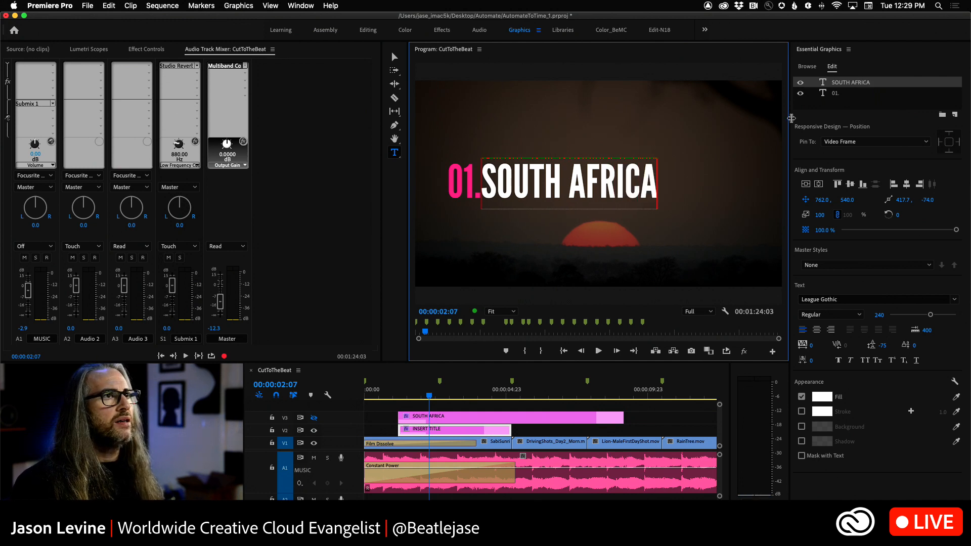
Step: Replace the pink 01. text layer in the V2 graphic with "DAY 1:"
click(849, 93)
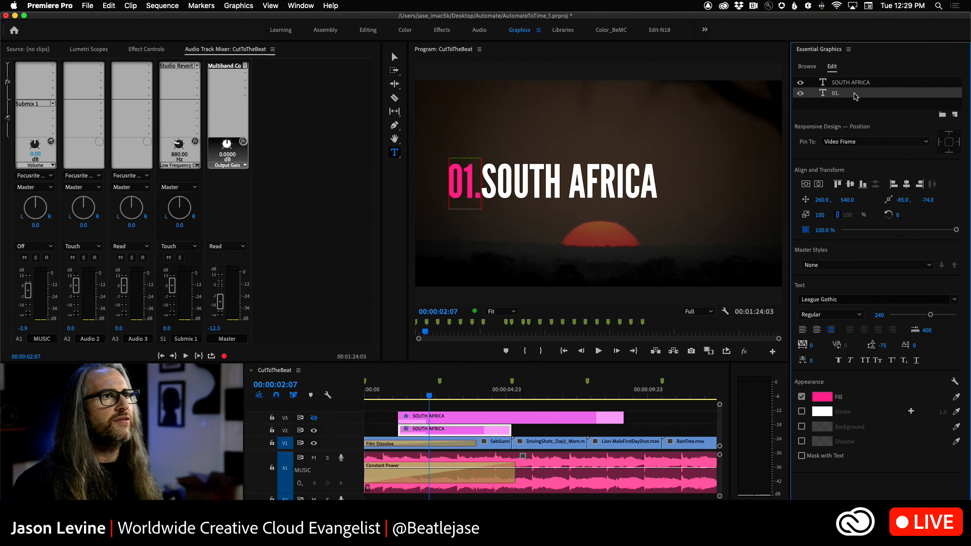
key(BackSpace)
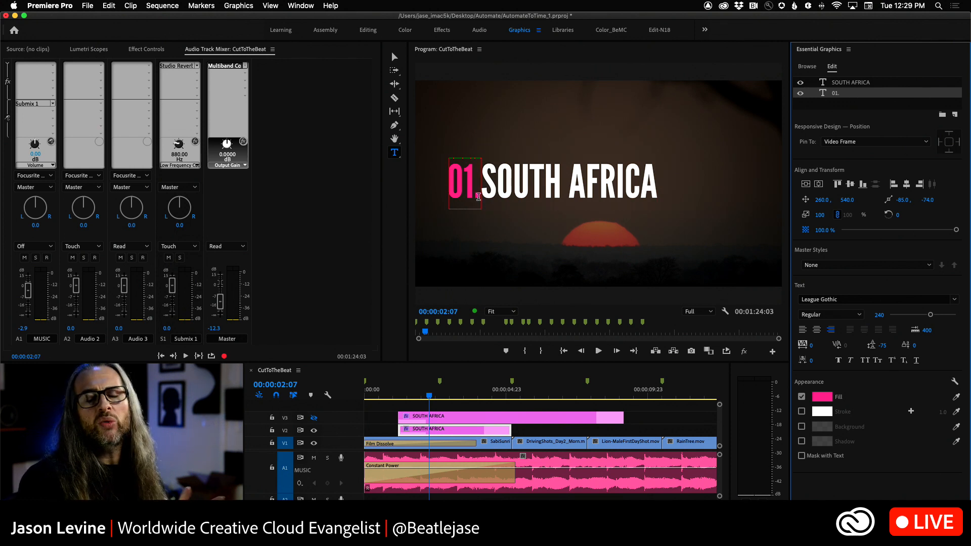
text(.)
click(836, 96)
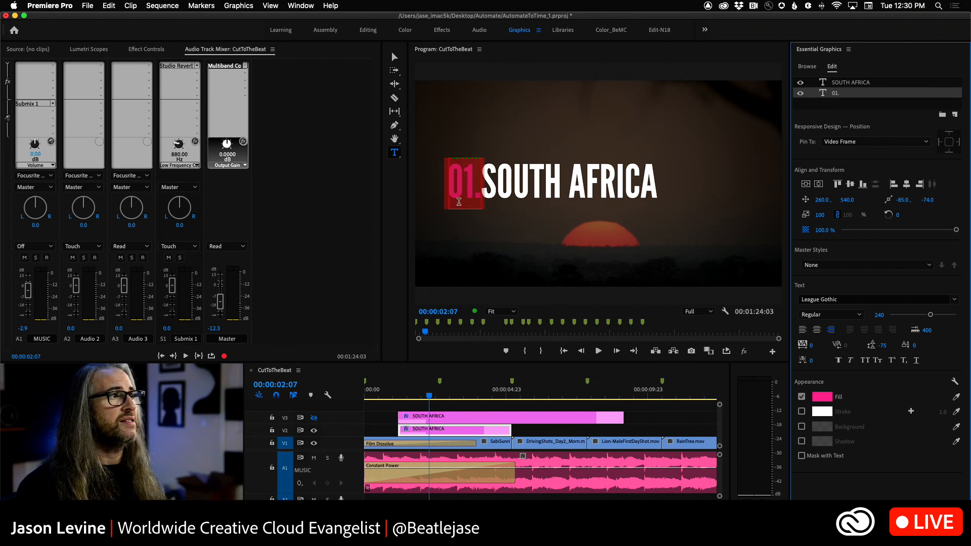
text(DA)
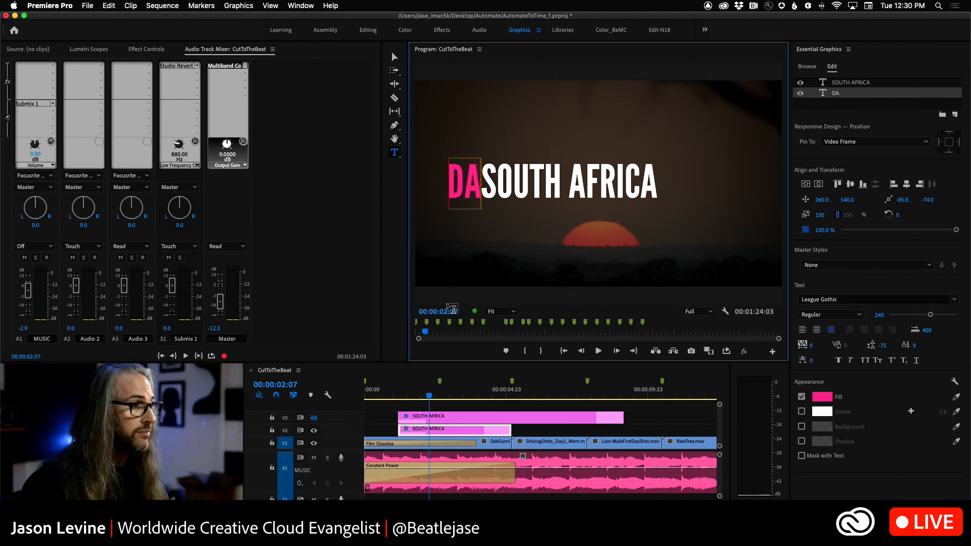
text(Y 1:)
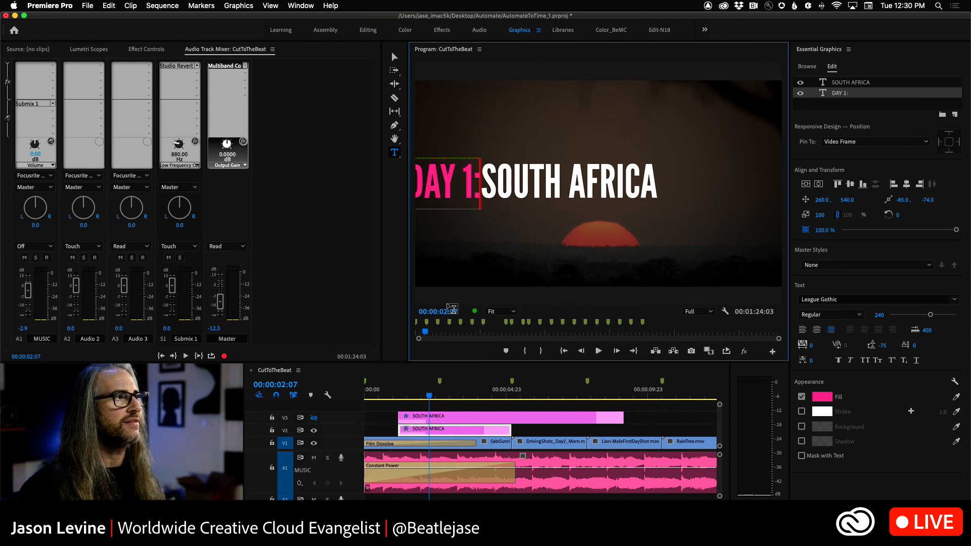
Step: At 00:00:02:18, show the V2 title's effect controls and set the DAY 1: text layer's position to 371.0, 540.0
mouse_move(428, 396)
mouse_down()
mouse_move(389, 398)
mouse_move(443, 398)
mouse_up()
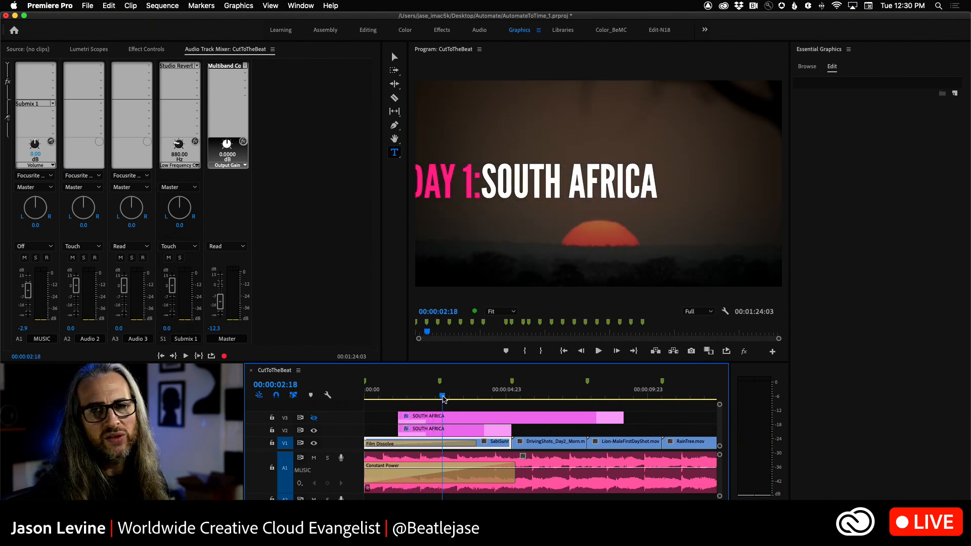
click(466, 432)
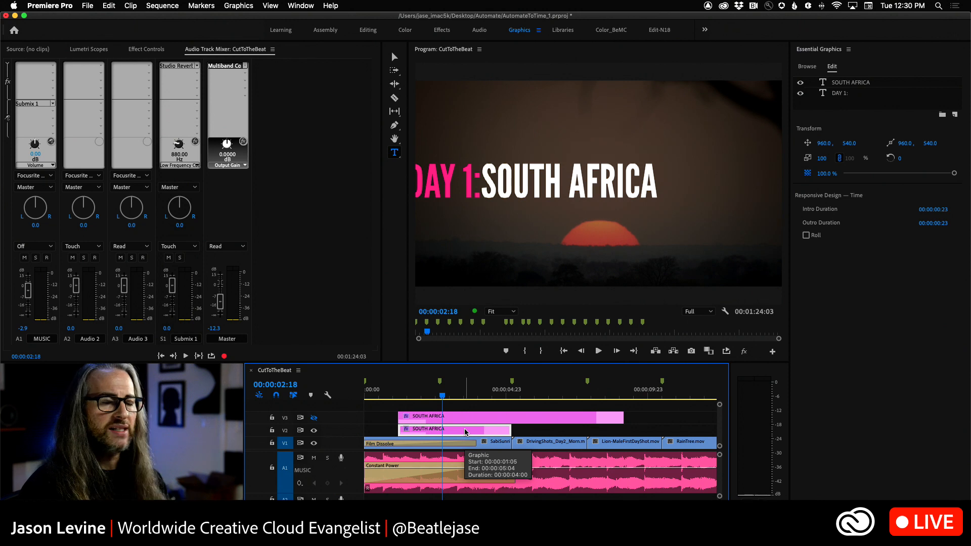
click(146, 50)
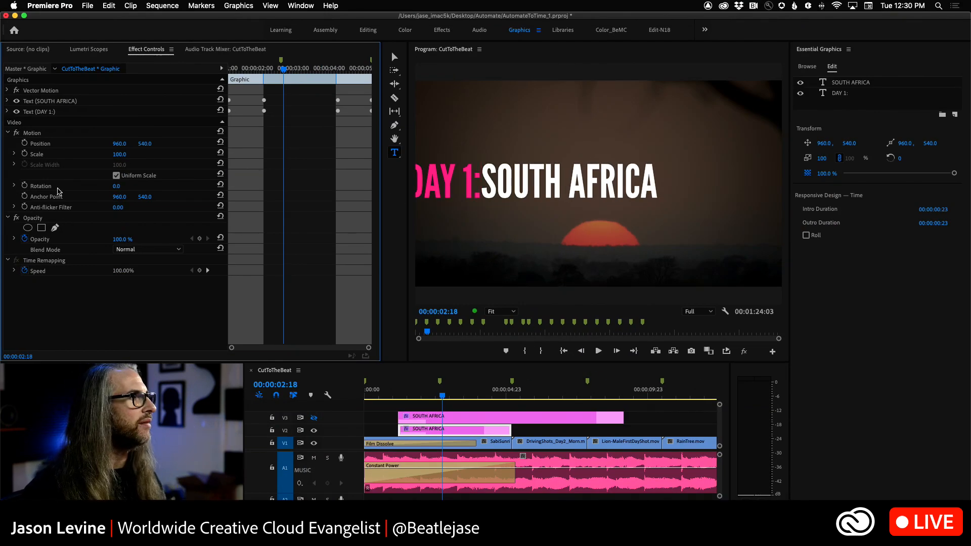
click(7, 111)
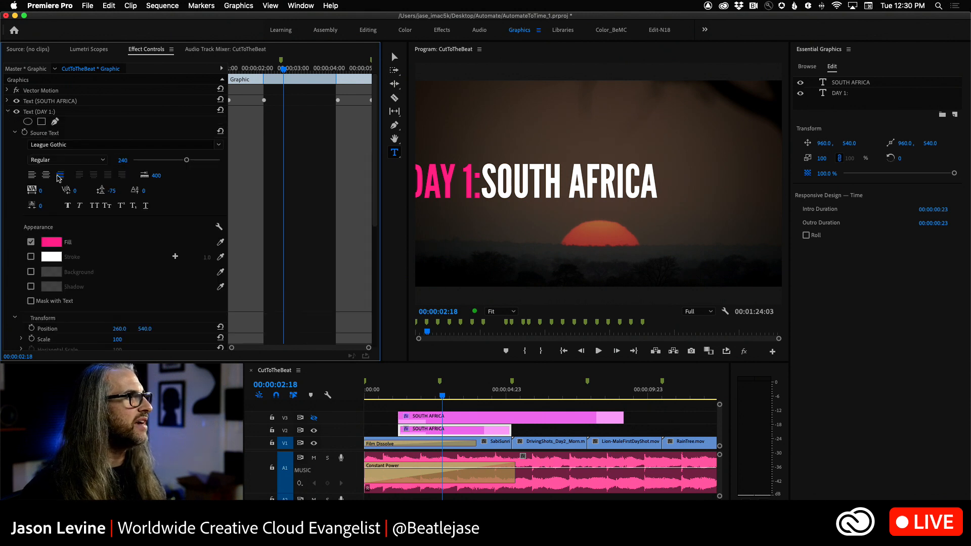
click(855, 95)
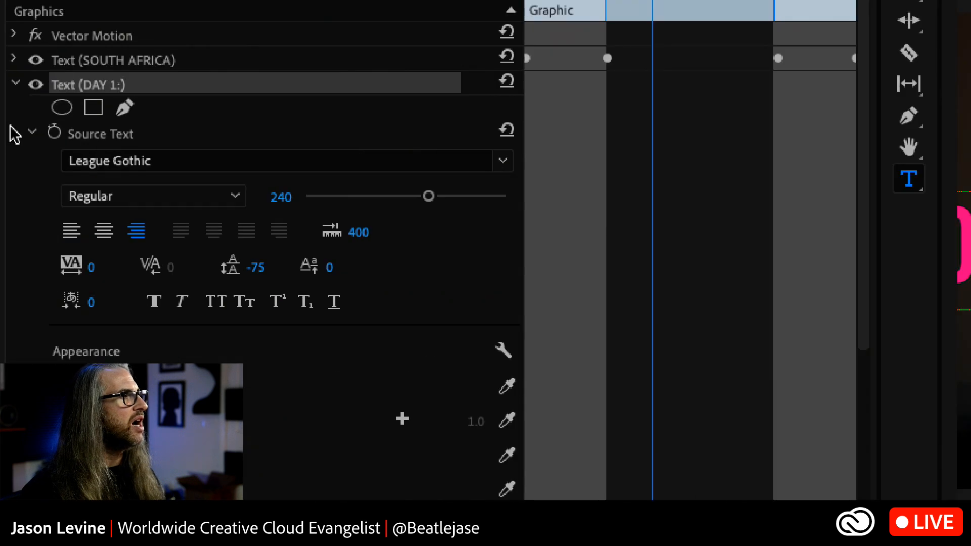
click(31, 134)
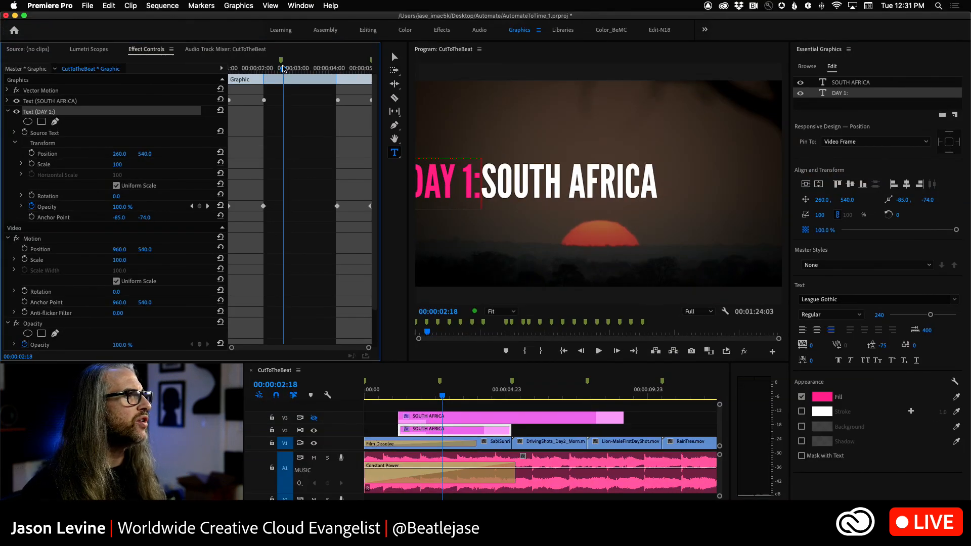
drag(118, 158, 173, 158)
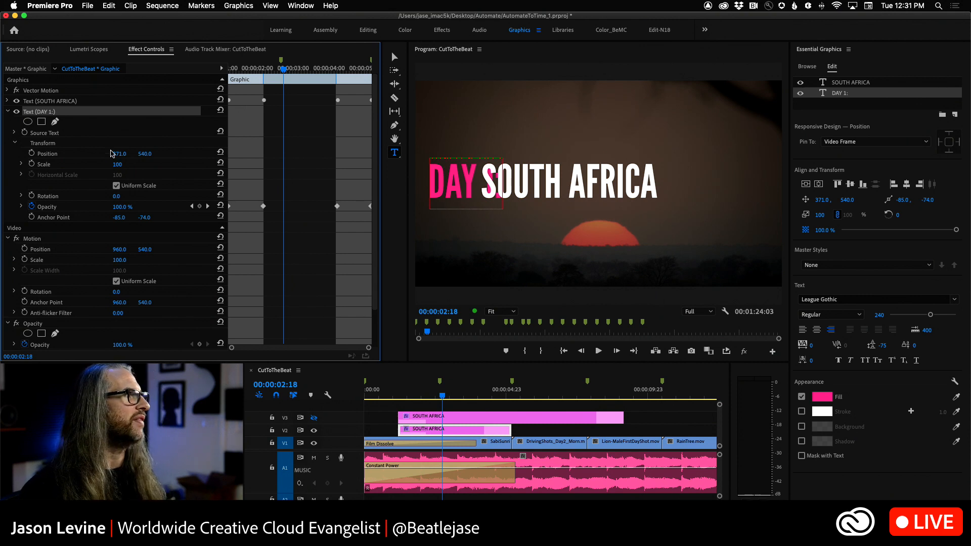
click(7, 112)
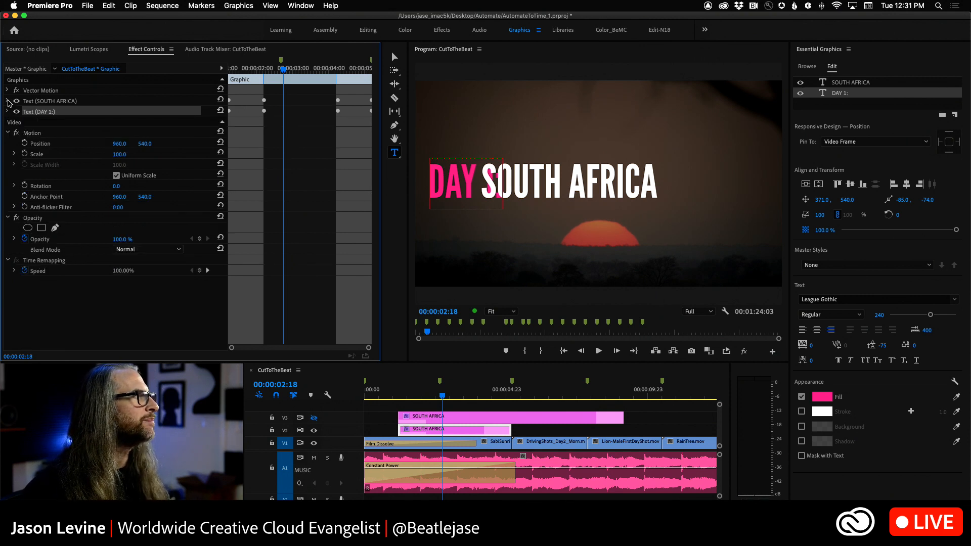
Step: Expand the SOUTH AFRICA text layer's effect settings and select its position keyframe at the end of the intro, with the playhead at 00:00:02:04
click(7, 102)
click(14, 123)
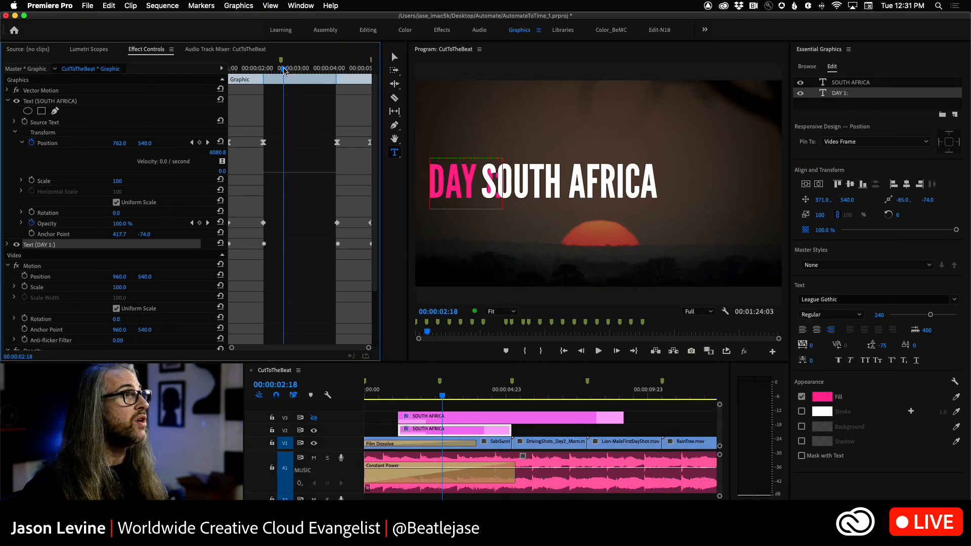
drag(284, 70, 263, 74)
click(263, 143)
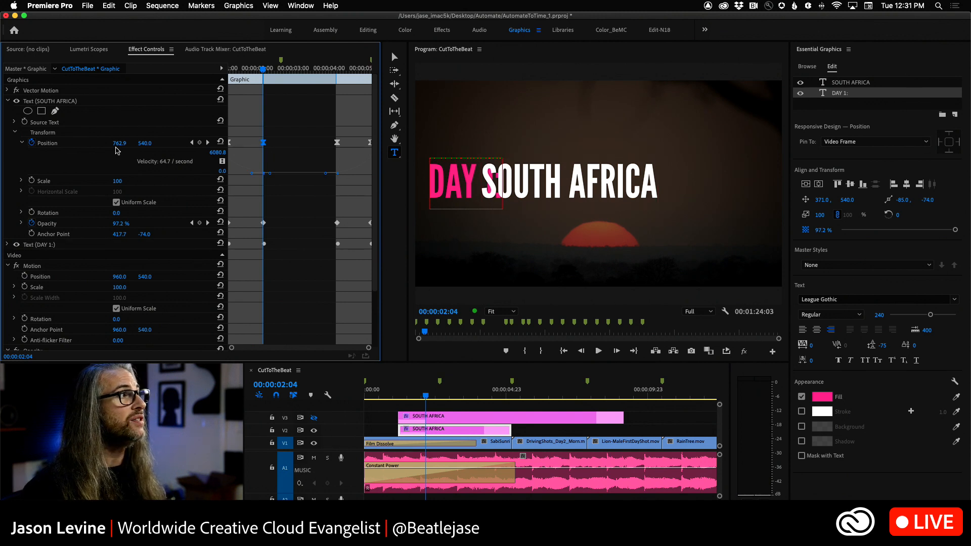
Step: Try shifting the SOUTH AFRICA text's horizontal position to 882.9 at 00:00:02:04, and undo the change
drag(115, 146, 176, 146)
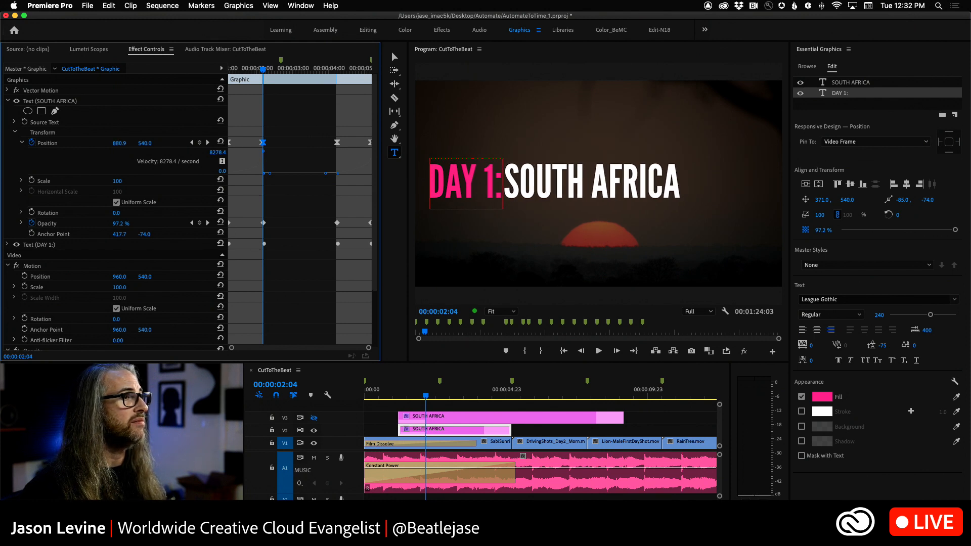
drag(176, 146, 145, 146)
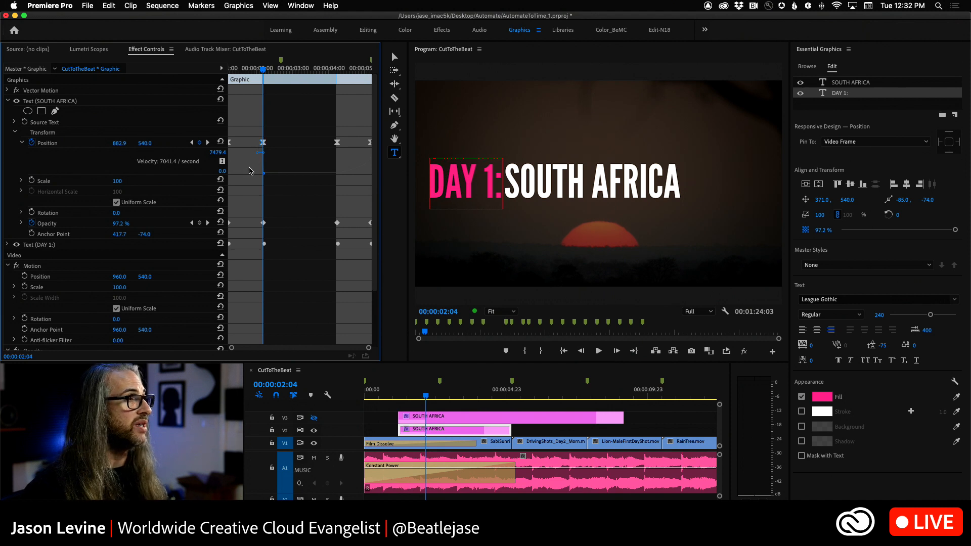
key(super+z)
Step: Delete the two outro position keyframes of the SOUTH AFRICA text layer
drag(320, 130, 385, 152)
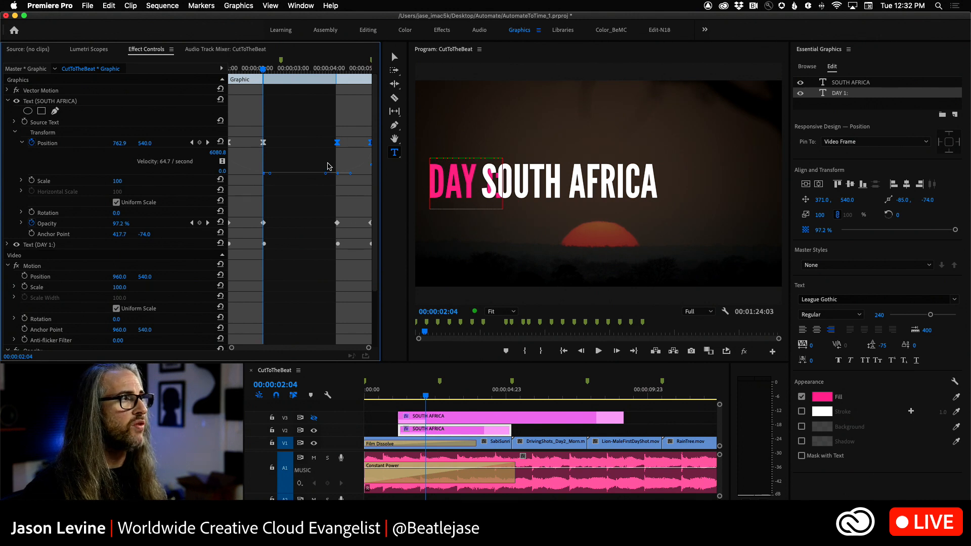
key(Delete)
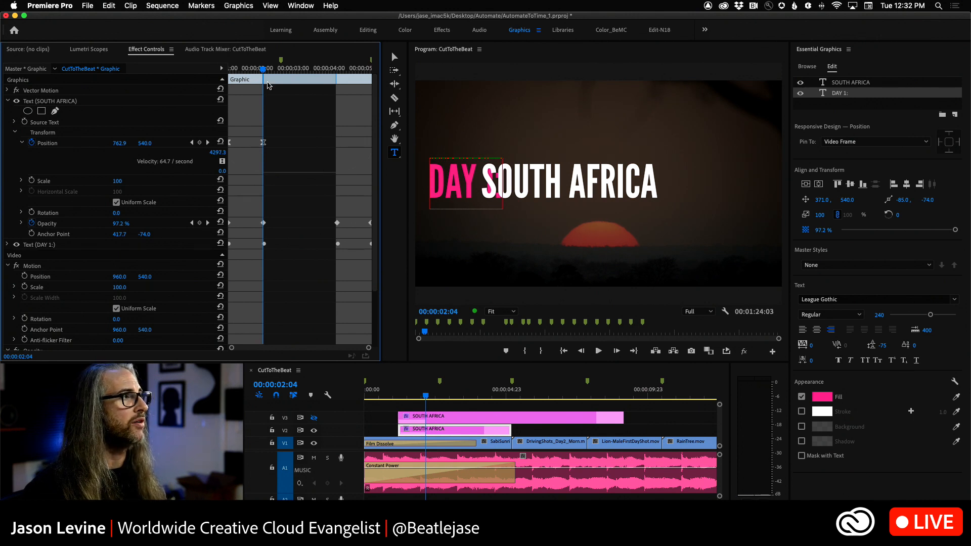
Step: Set the SOUTH AFRICA text layer's position to 830.9, 540.0 at 00:00:02:04, near the end of the intro
drag(262, 72, 230, 71)
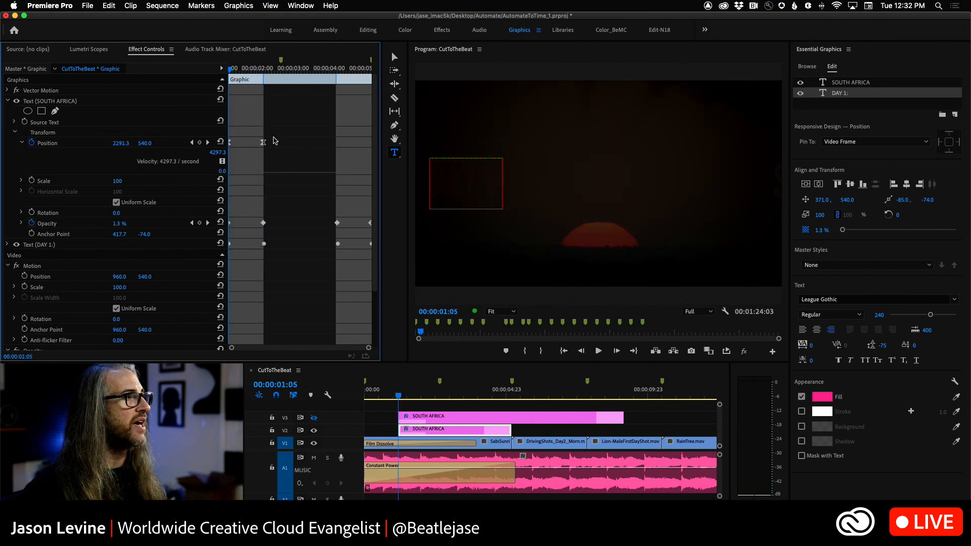
drag(275, 147, 265, 148)
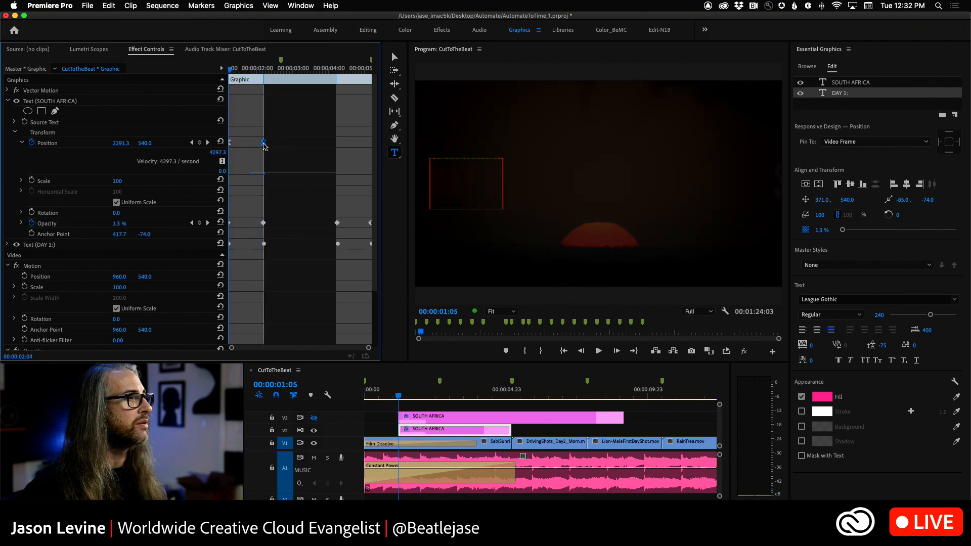
drag(231, 71, 263, 76)
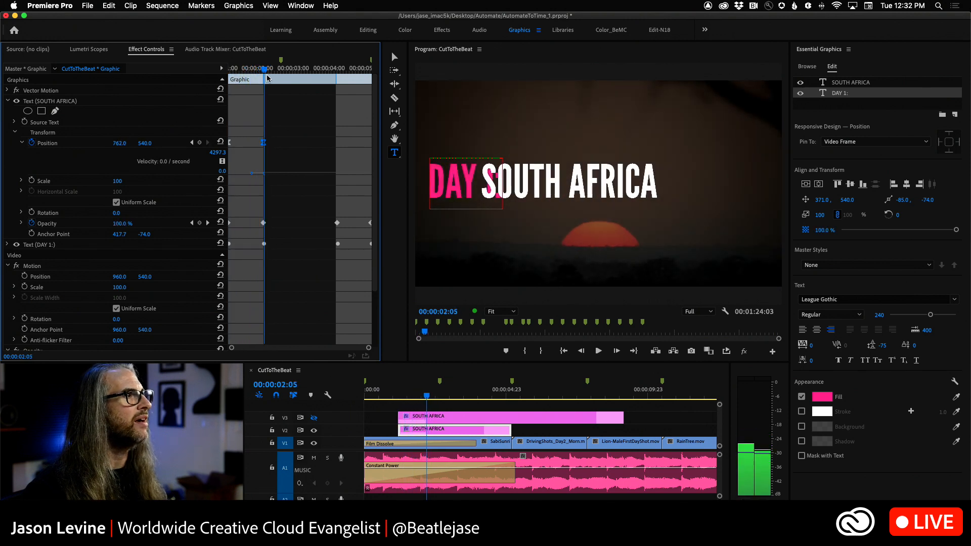
drag(118, 146, 152, 144)
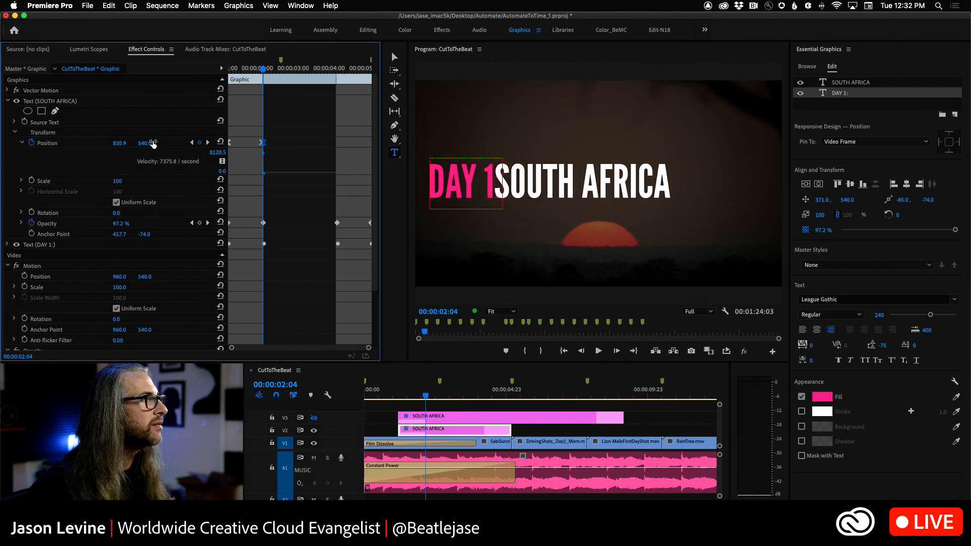
Step: Separate the overlapping SOUTH AFRICA position keyframes at the intro's end, delete the extra one and play the title
drag(265, 144, 273, 144)
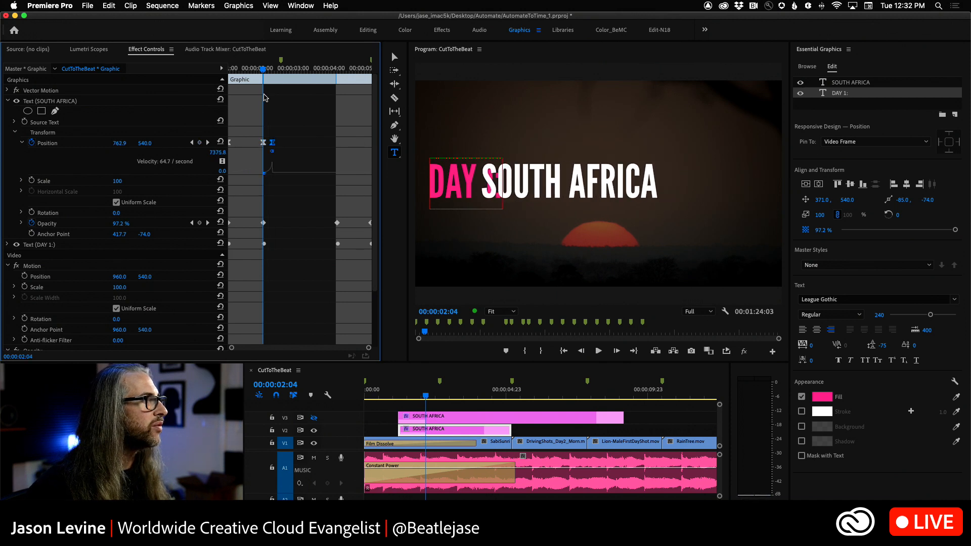
mouse_move(262, 72)
mouse_down()
mouse_move(250, 74)
mouse_move(270, 75)
mouse_move(262, 77)
mouse_up()
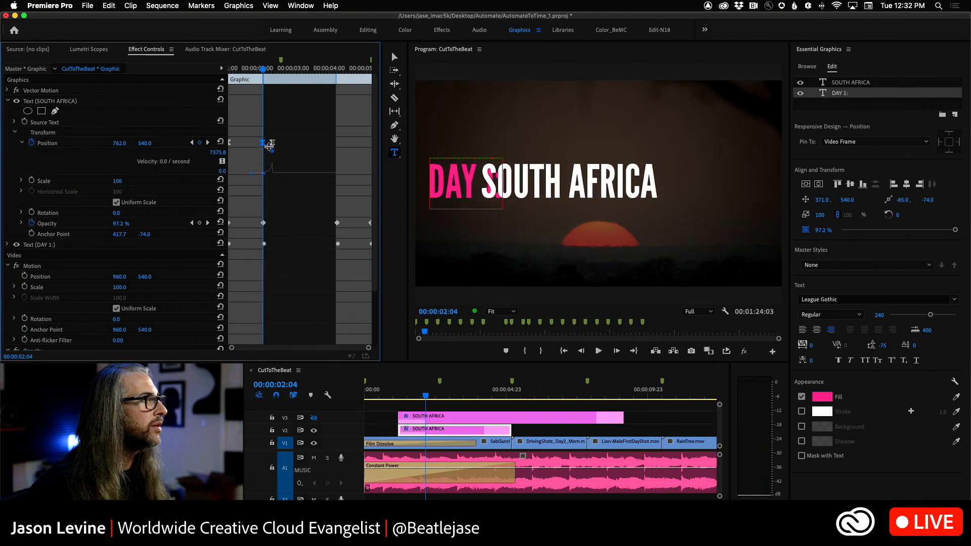
drag(264, 145, 264, 146)
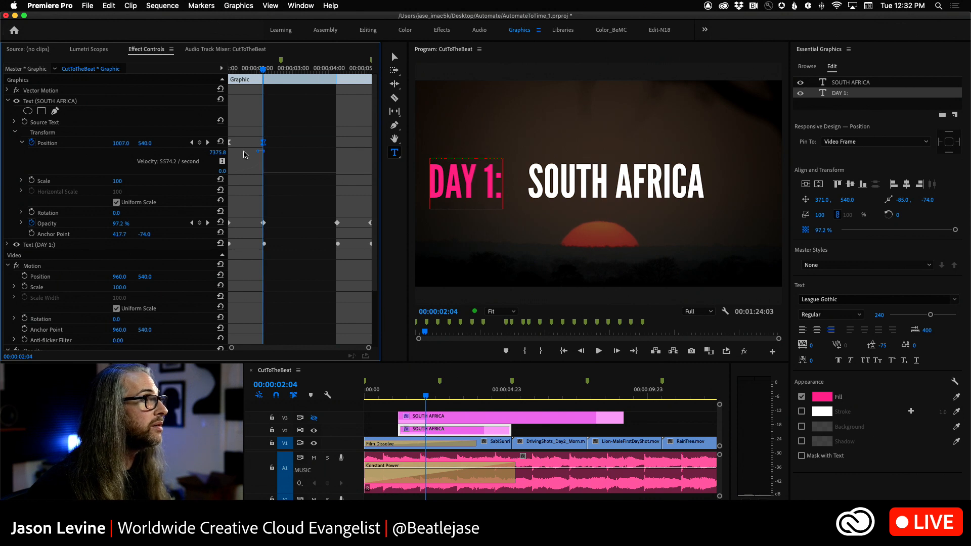
drag(121, 143, 73, 143)
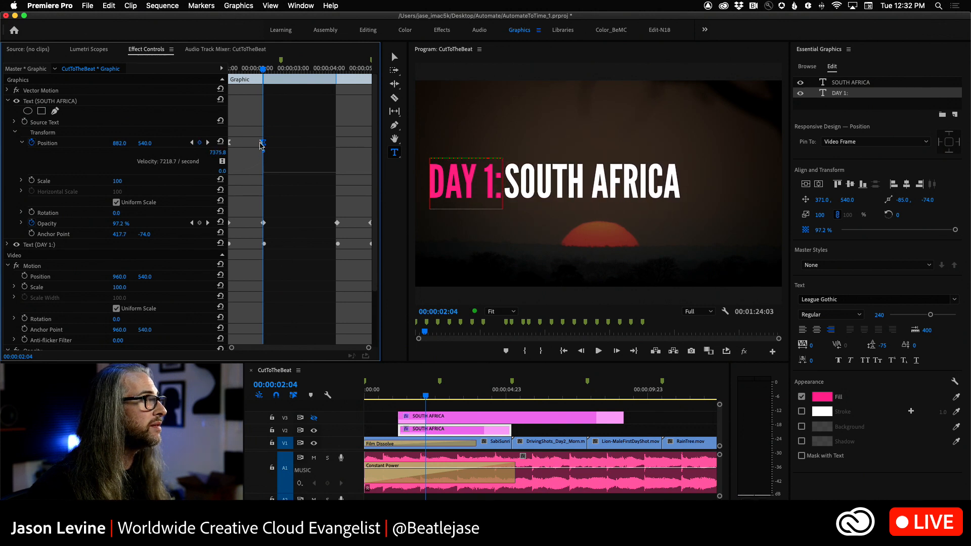
key(Delete)
key(space)
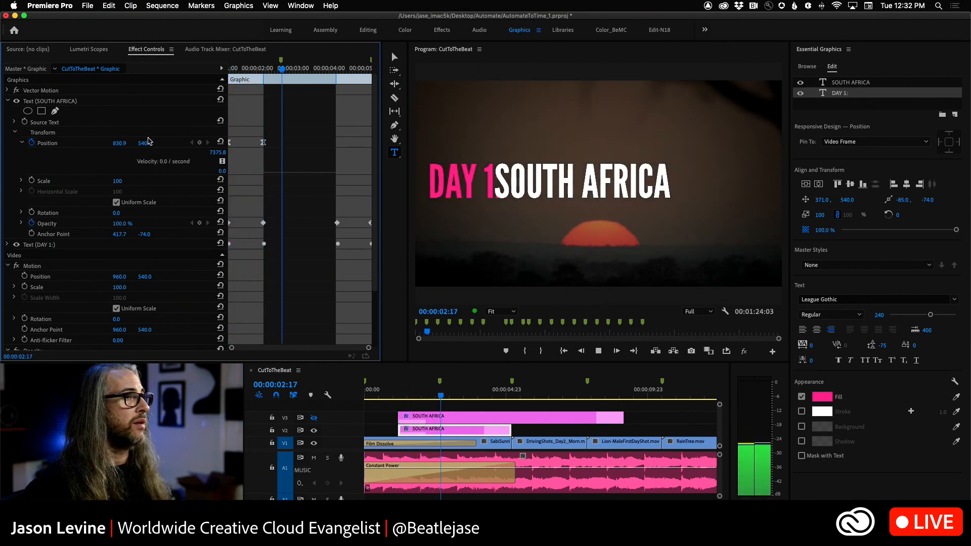
Step: Add a SOUTH AFRICA position keyframe where the outro starts and shift the text horizontally out of the frame at 00:00:05:00
key(space)
drag(300, 70, 374, 74)
click(199, 143)
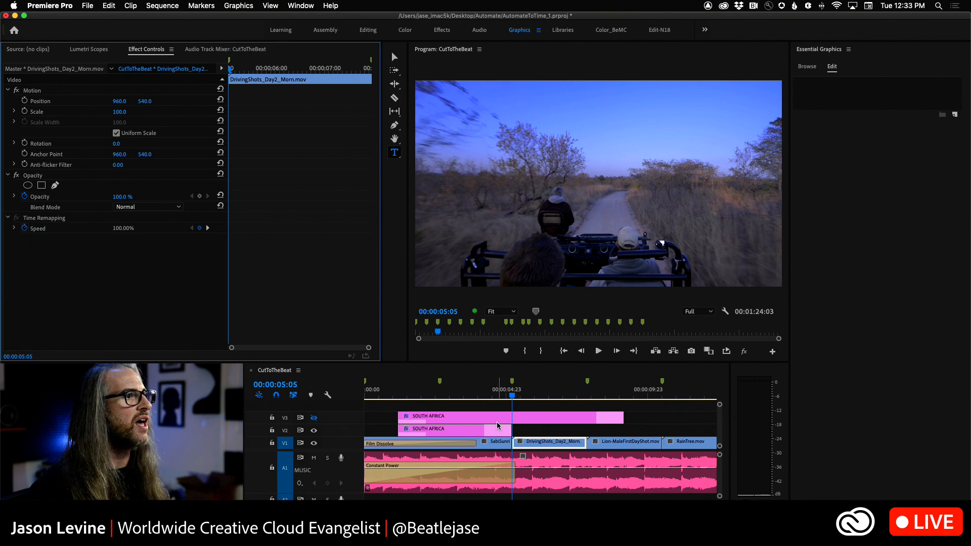
click(509, 398)
key(Left)
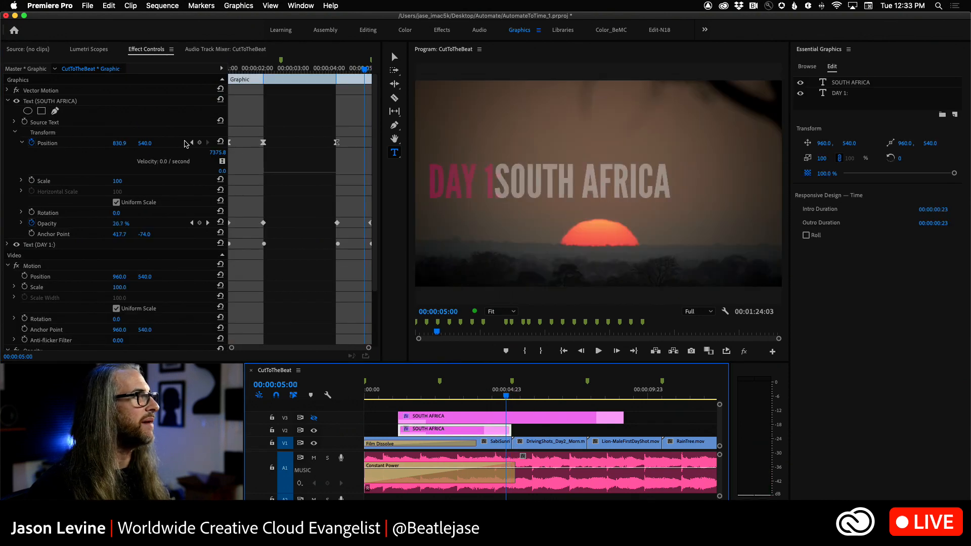
drag(117, 147, 921, 147)
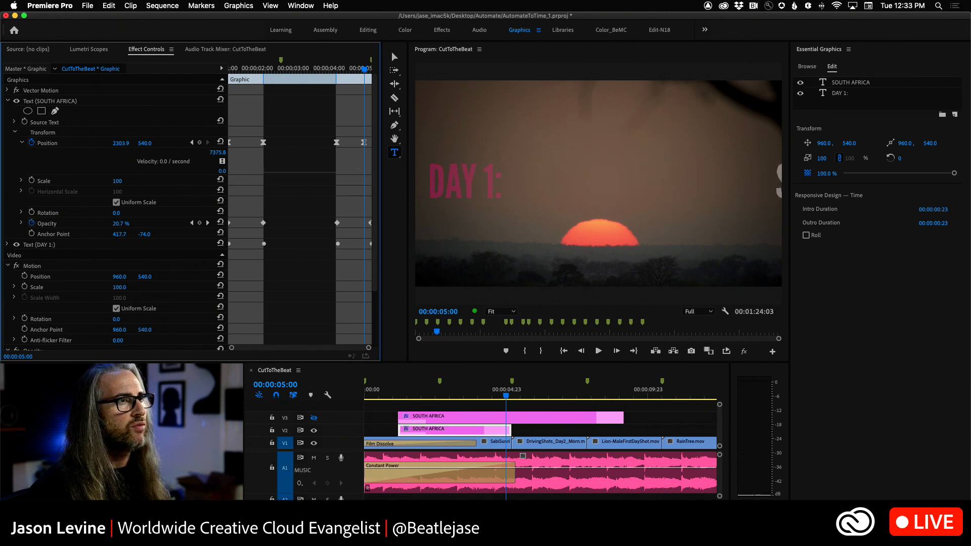
Step: Play the V2 title from its beginning to check the SOUTH AFRICA text's entrance and exit
scroll(361, 74, down, 3)
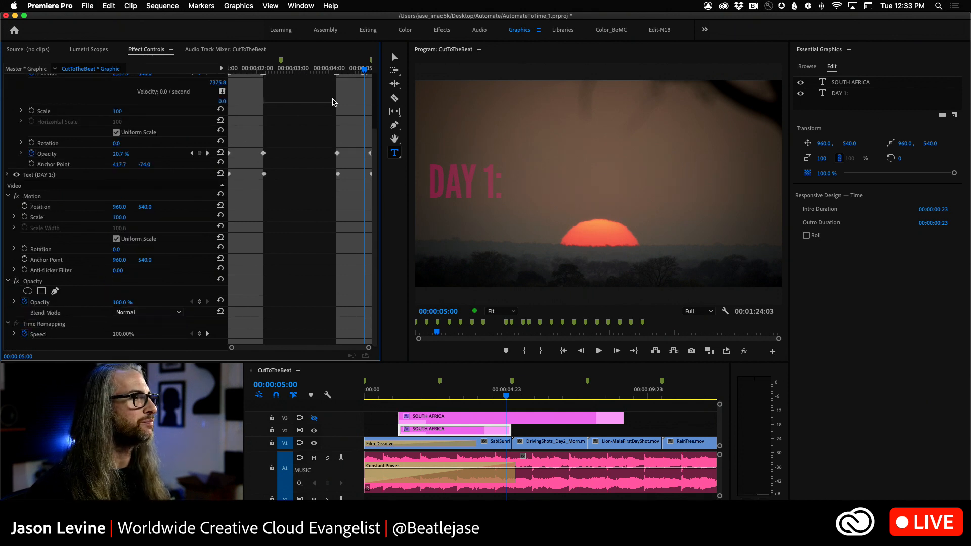
drag(360, 72, 148, 83)
key(space)
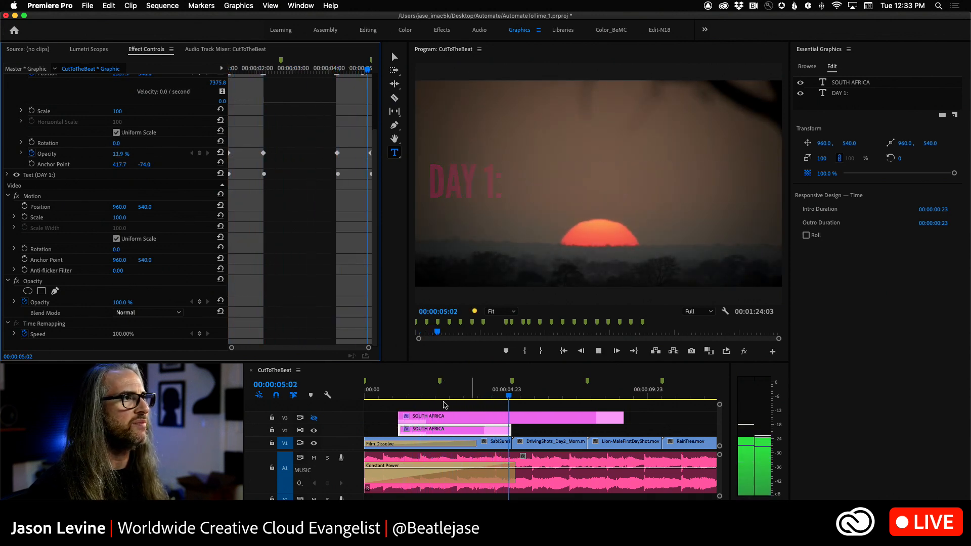
key(space)
Step: Hide track V2, show track V3 and play the sequence from before the title
drag(515, 393, 384, 396)
click(314, 431)
click(313, 419)
key(space)
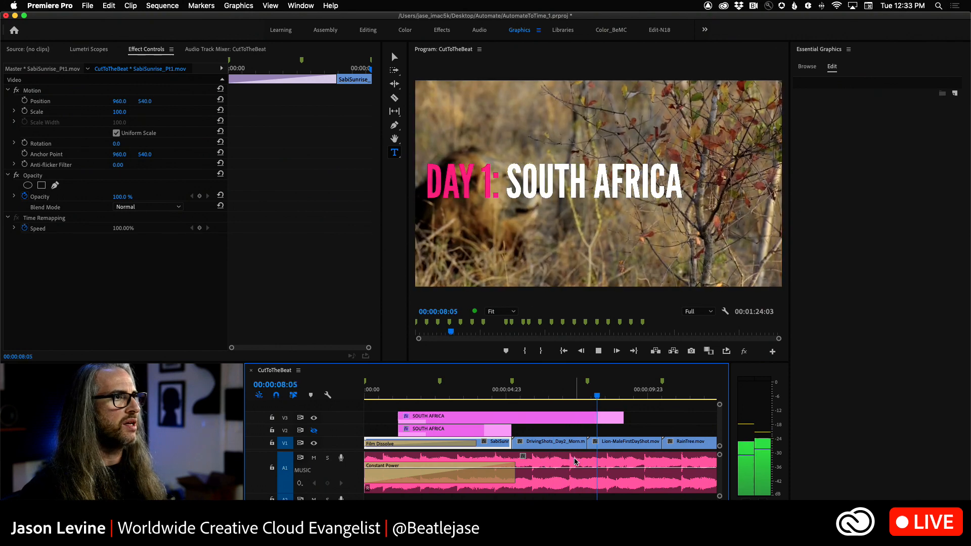
Step: At 00:00:03:15, recolor the V3 title's DAY 1: text by sampling its fill from the orange-red sun
drag(623, 396, 467, 398)
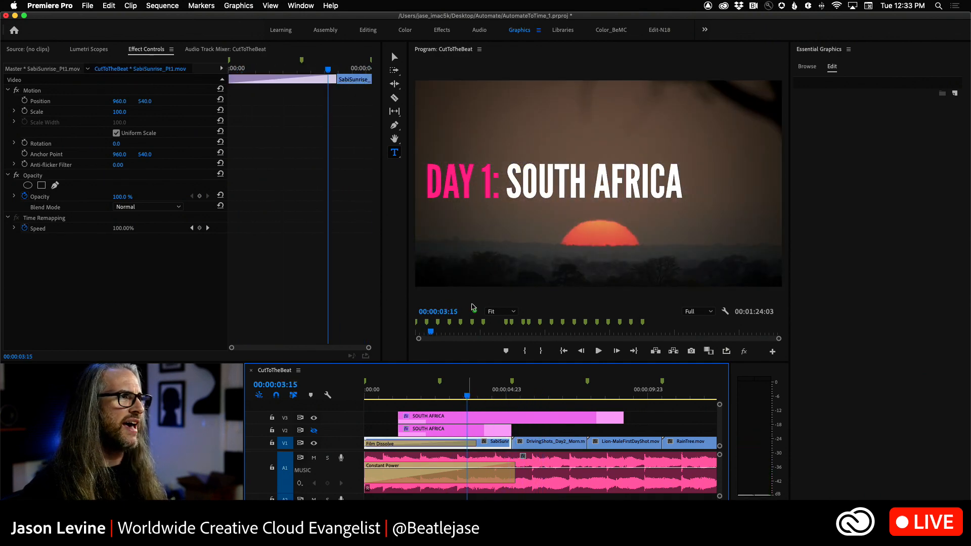
click(439, 416)
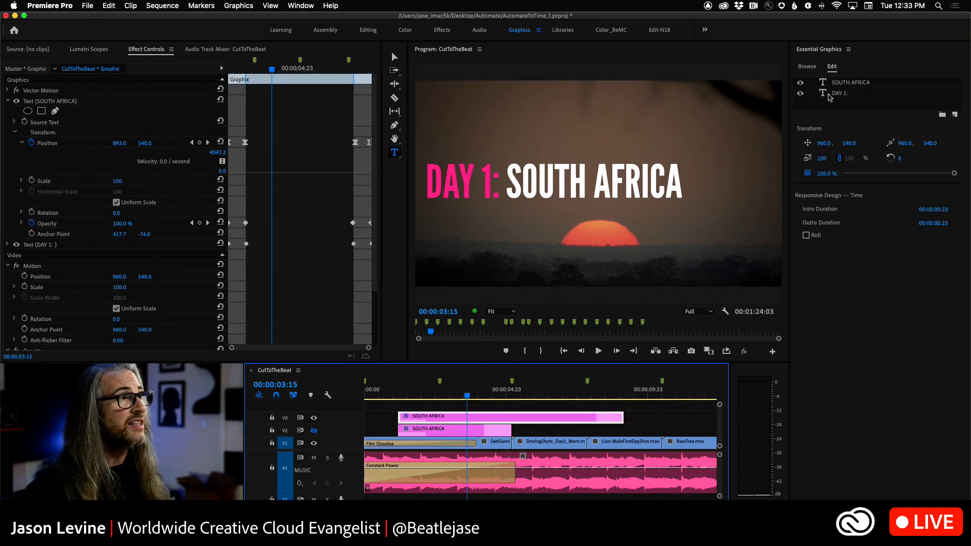
click(834, 93)
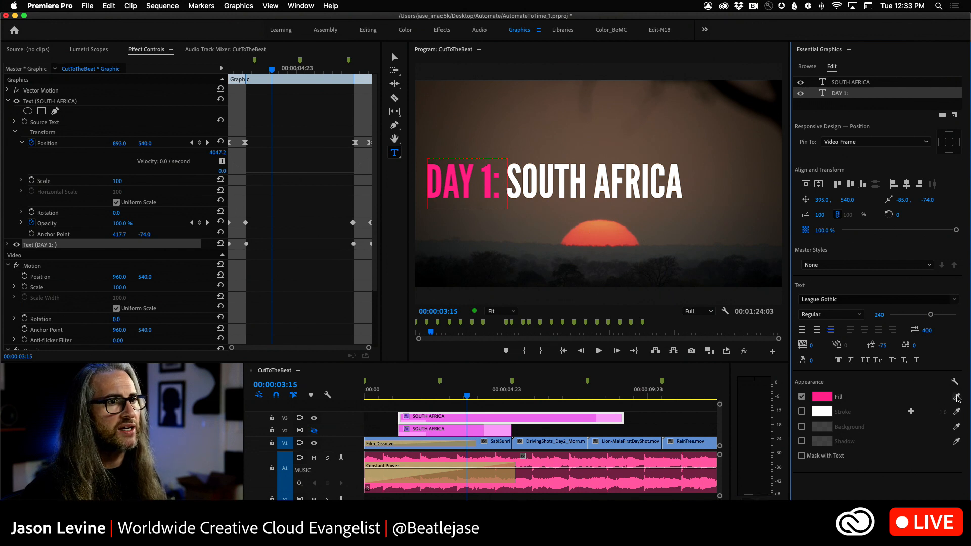
click(958, 401)
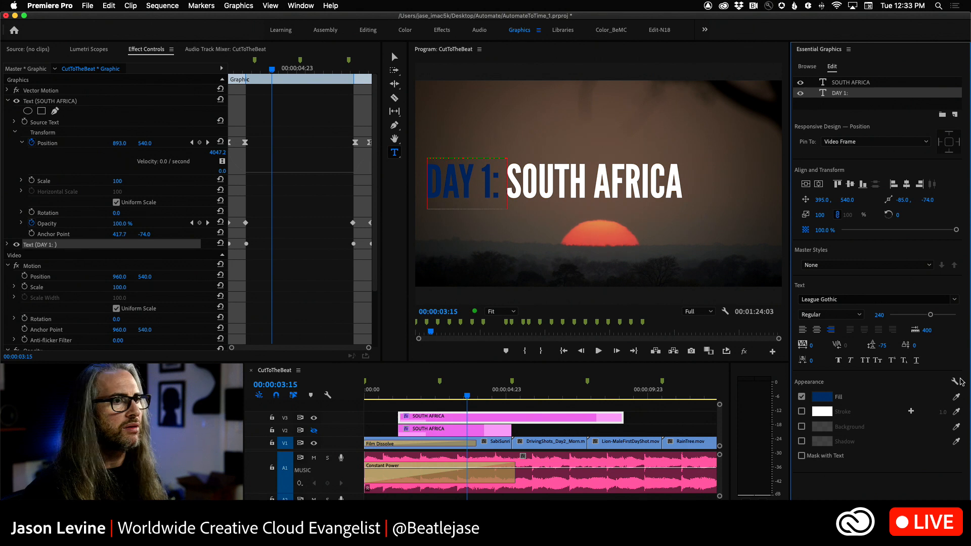
click(956, 398)
click(956, 397)
click(956, 396)
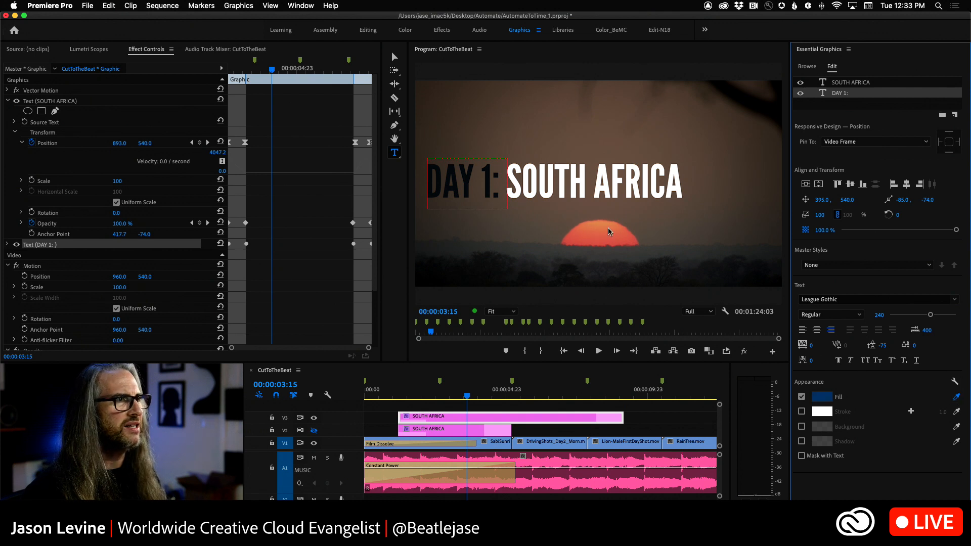
click(611, 232)
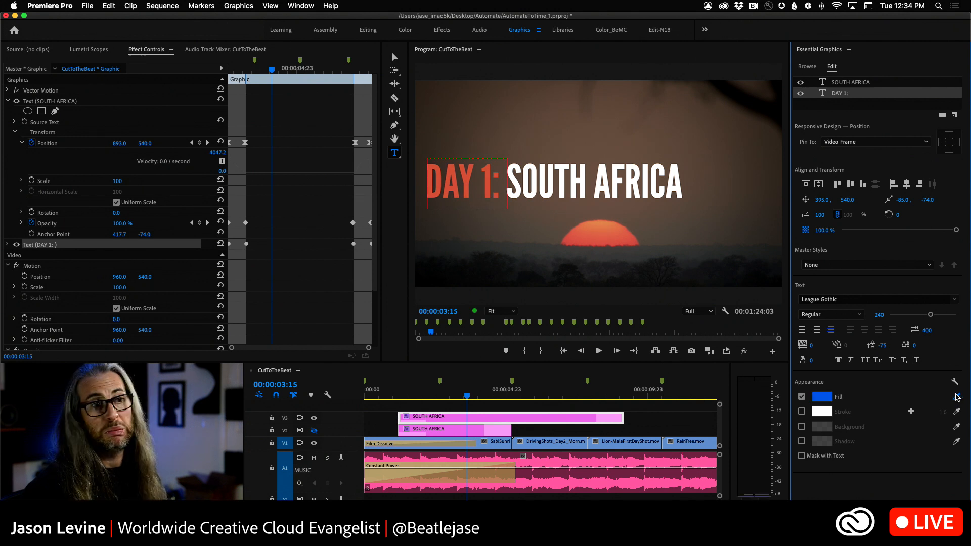
click(622, 232)
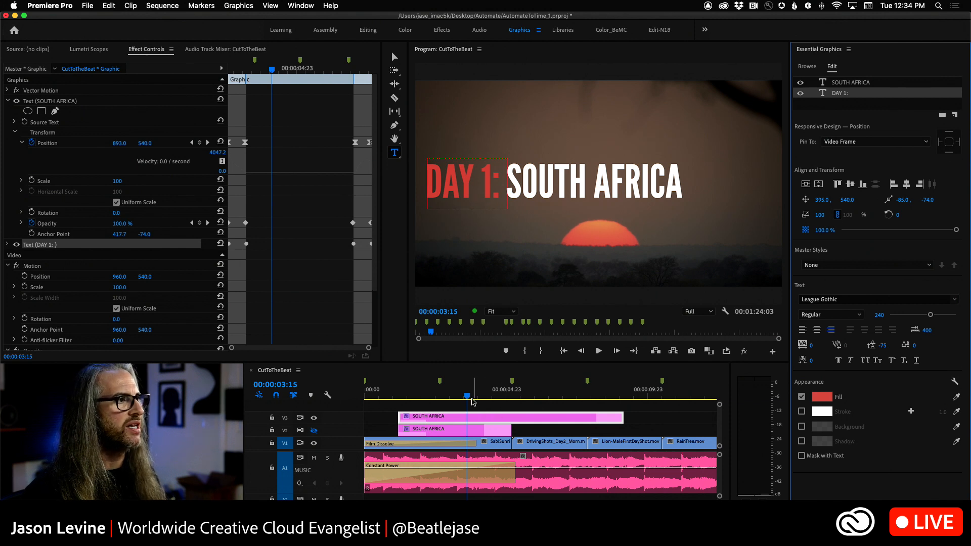
Step: Trim the end of the V3 title to a duration of 00:00:05:05 and play it back
drag(472, 402, 382, 398)
key(space)
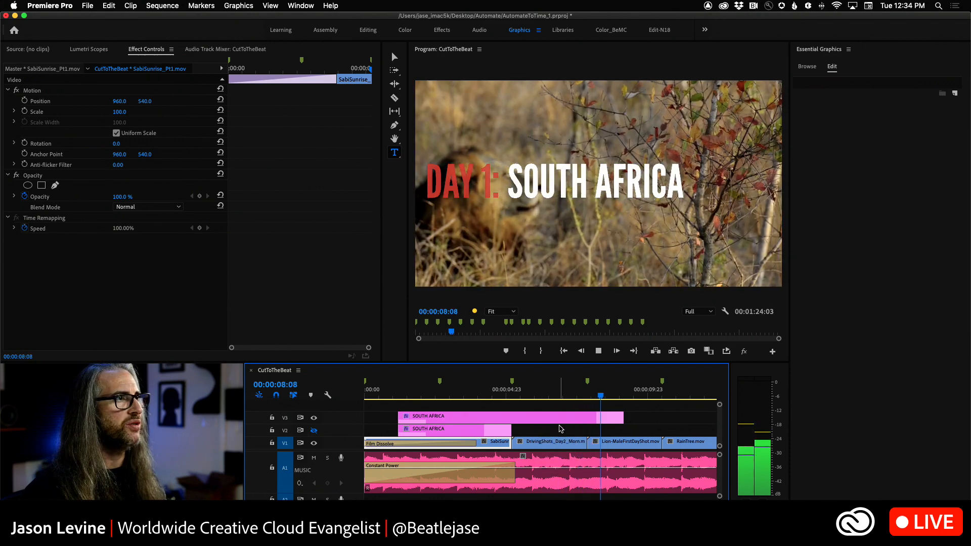
click(539, 397)
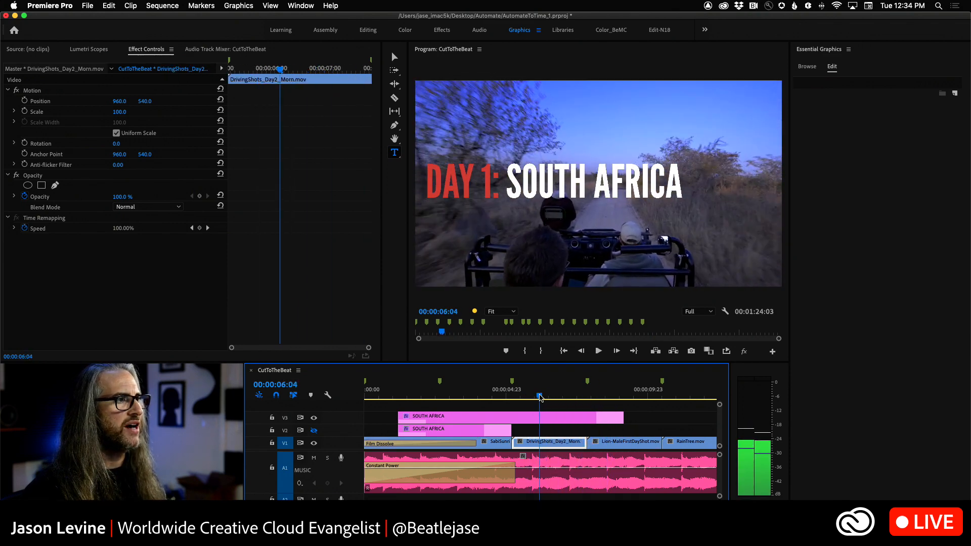
drag(623, 418, 546, 419)
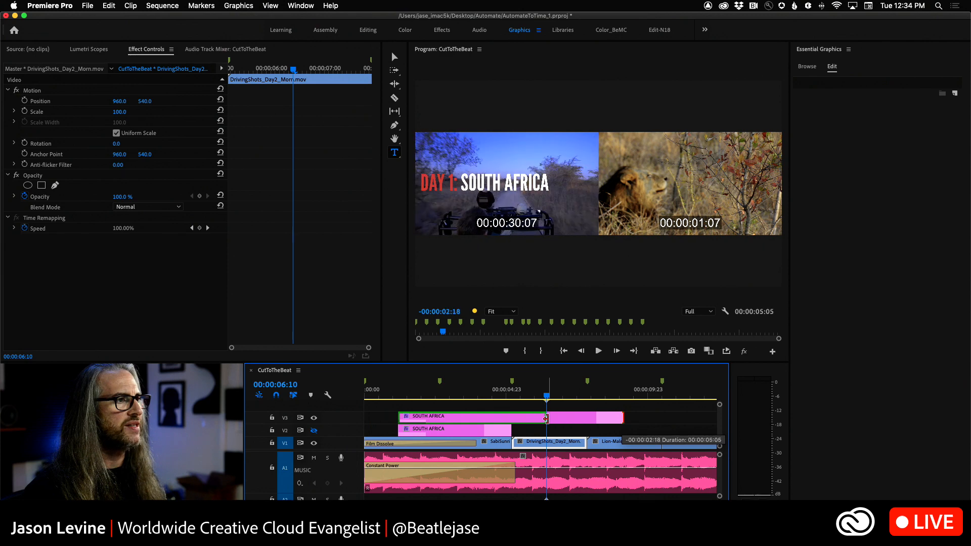
click(399, 397)
key(space)
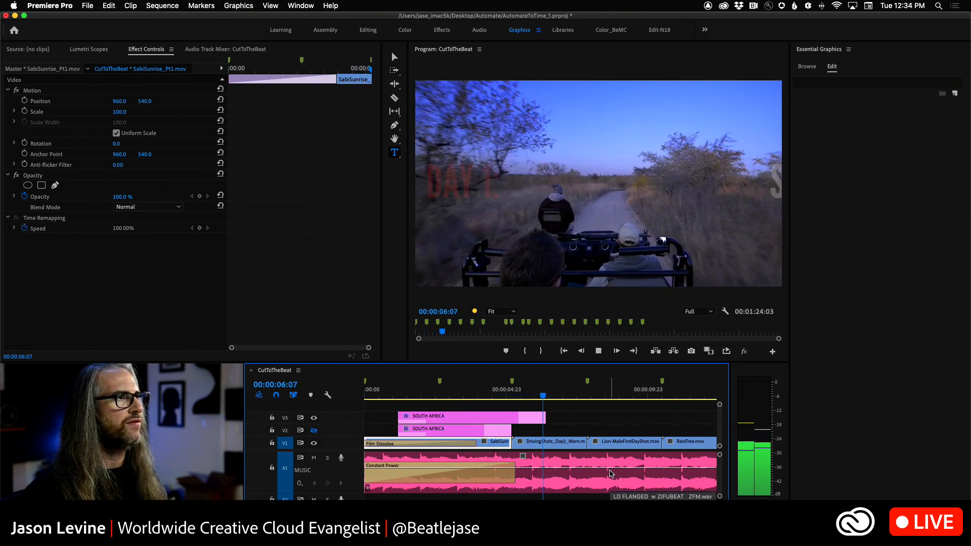
key(space)
Step: Move the V2 title onto track V3 so it starts at 00:00:39:10 above the Hyena.mov clip, and play it
drag(577, 396, 491, 401)
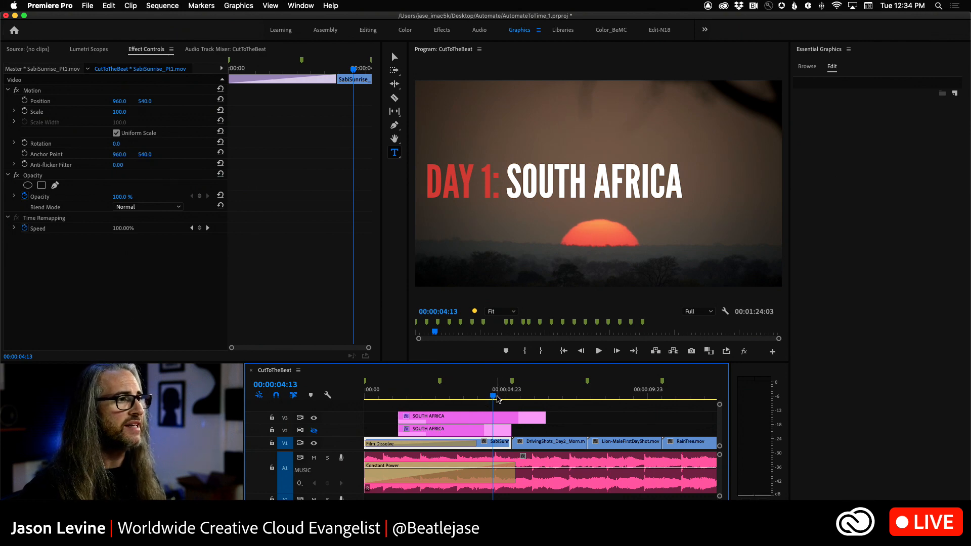
key(minus)
key(minus)
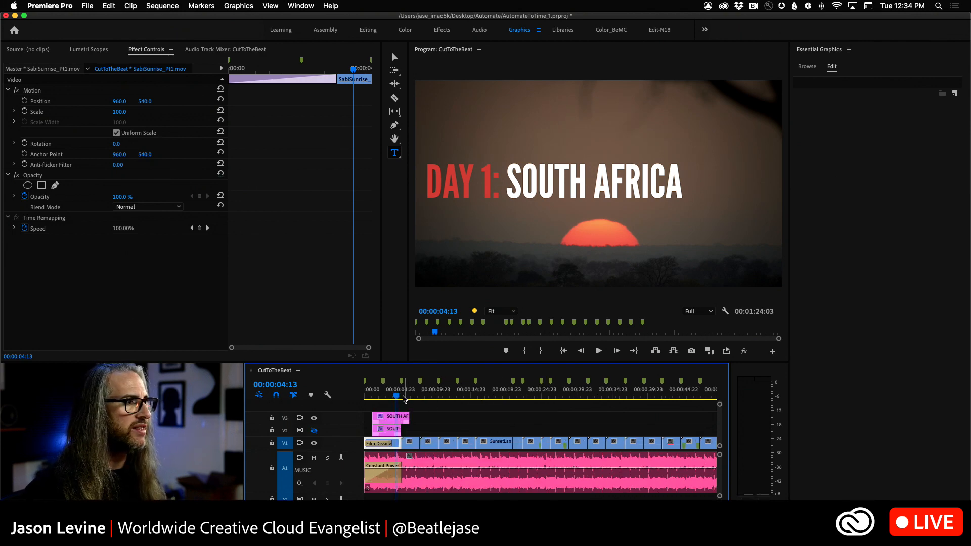
drag(397, 398, 648, 393)
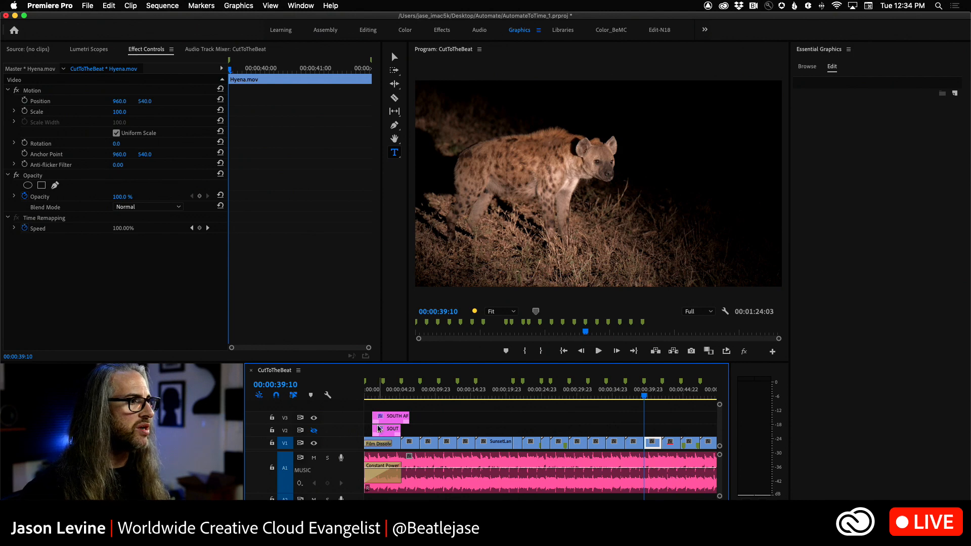
drag(379, 429, 657, 418)
key(space)
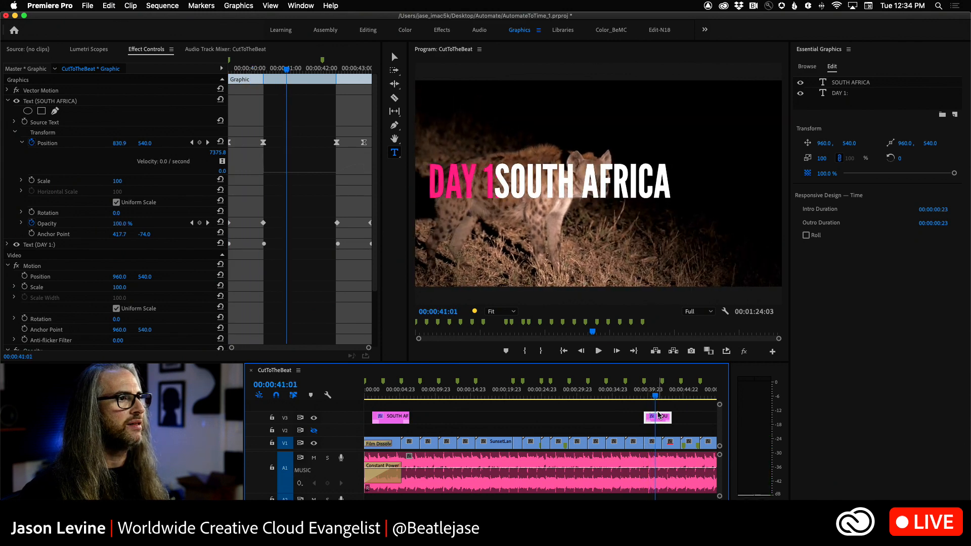
Step: At 00:00:41:06, replace the moved title's SOUTH AFRICA text with NIGHT
mouse_move(656, 396)
mouse_down()
mouse_move(647, 395)
mouse_move(657, 396)
mouse_up()
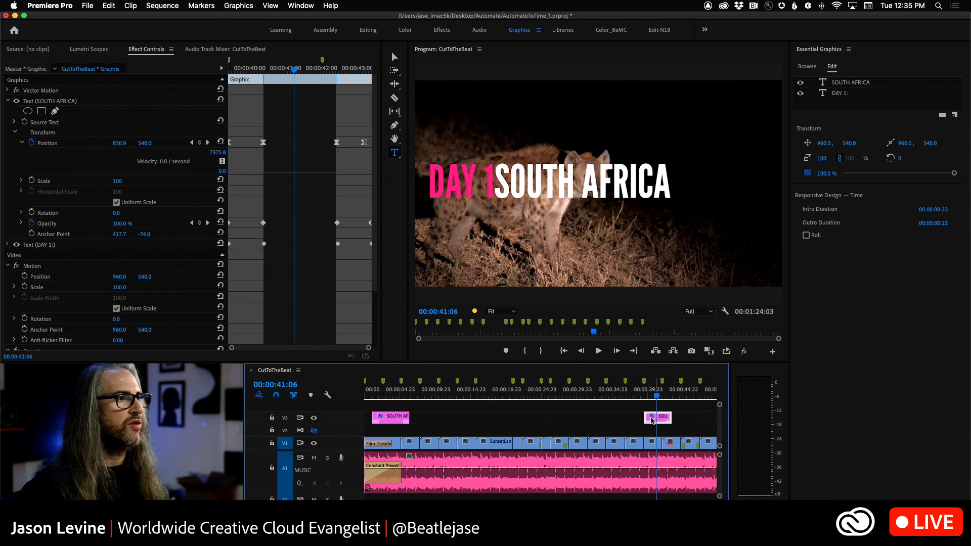
click(854, 82)
double_click(853, 82)
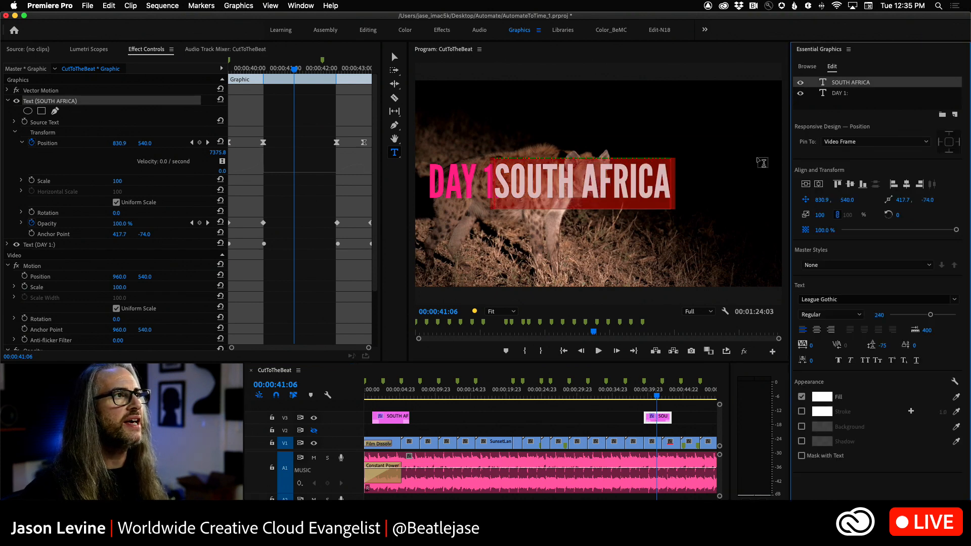
text(NIGHT)
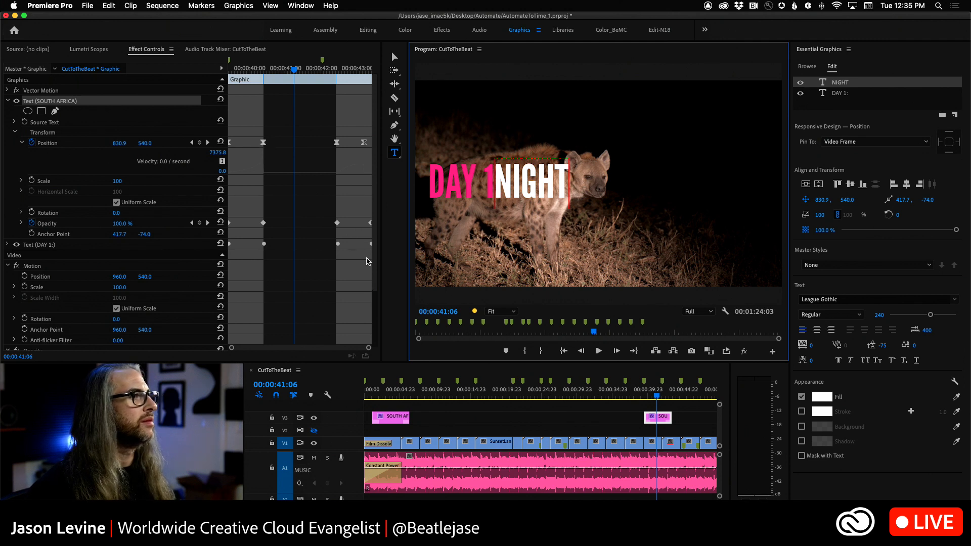
click(655, 420)
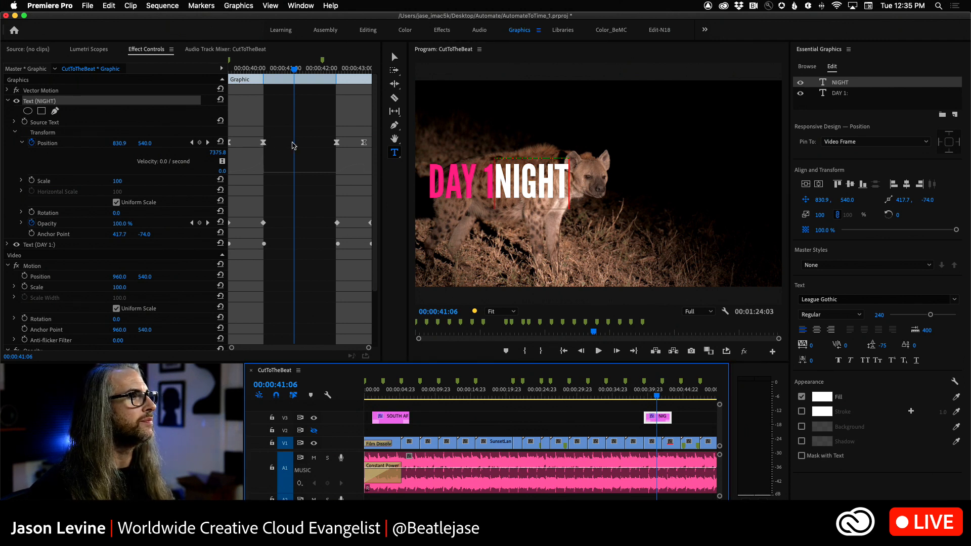
Step: Delete the NIGHT text layer's outro position keyframes and its intro-end keyframe, then place the playhead at 00:00:40:09
drag(327, 135, 368, 148)
key(Delete)
click(263, 141)
key(Delete)
drag(297, 72, 213, 74)
key(space)
key(space)
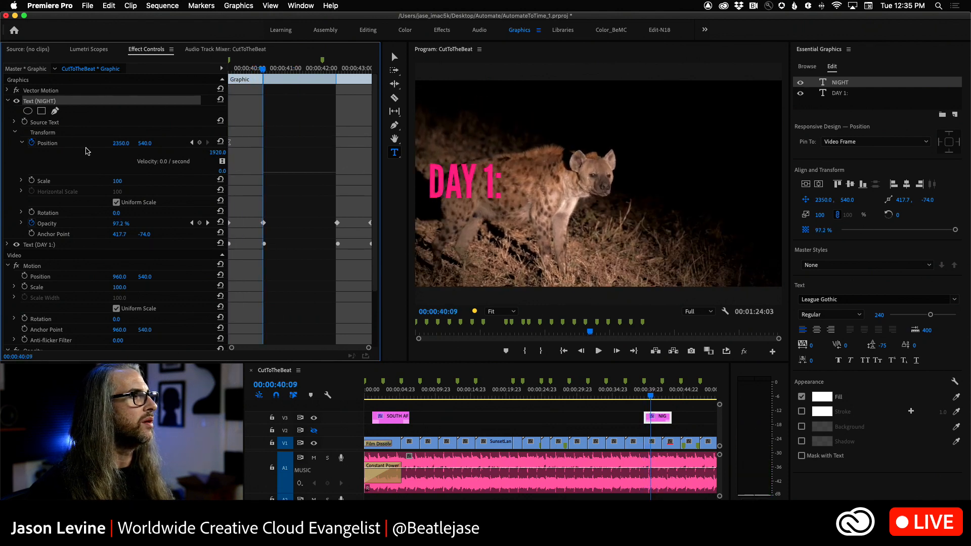
Step: Keyframe the NIGHT layer's horizontal position at 883 at 00:00:40:09, and hold it with another position keyframe at 00:00:42:10
drag(121, 143, 67, 143)
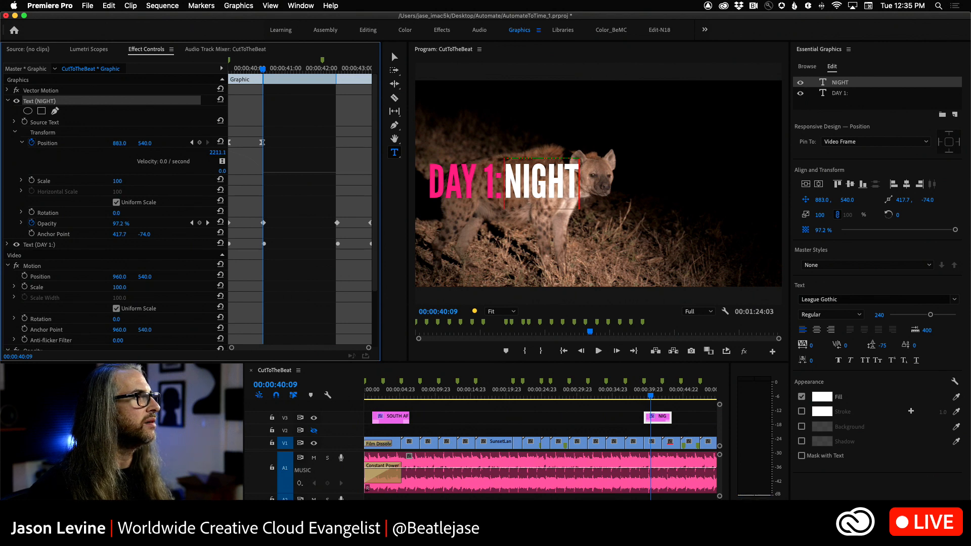
click(272, 69)
drag(278, 71, 337, 78)
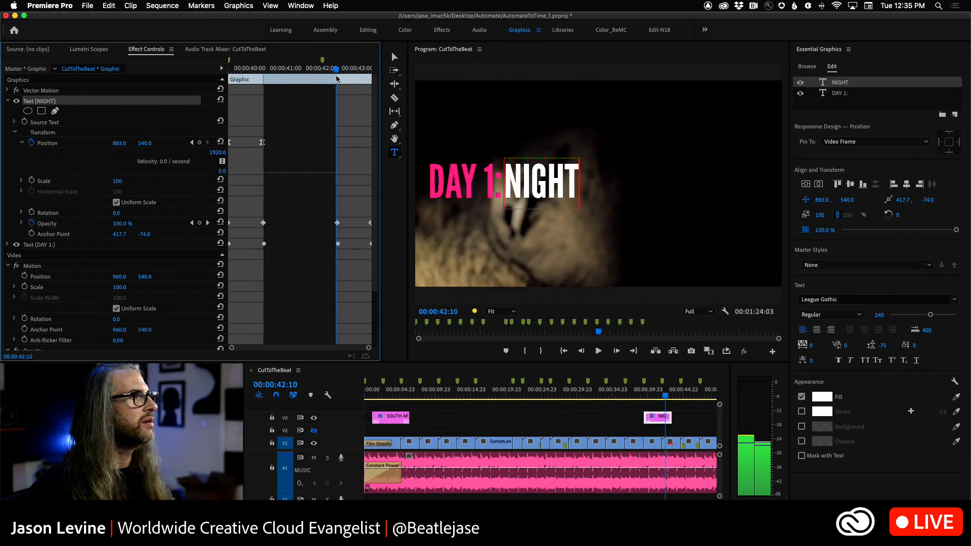
click(200, 143)
Step: At 00:00:43:09, set the NIGHT layer's horizontal position to 2341, then play back the title from before its start
drag(339, 71, 372, 71)
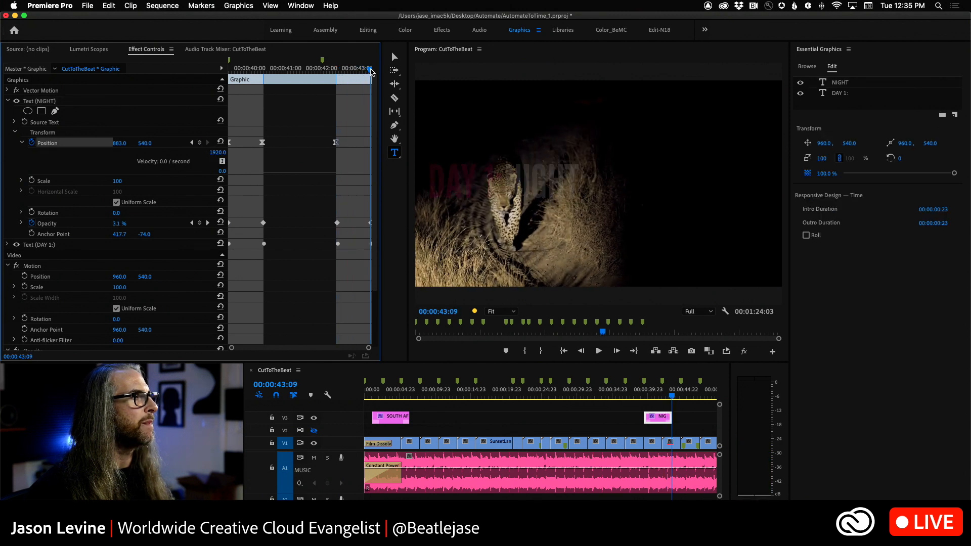
drag(119, 143, 290, 143)
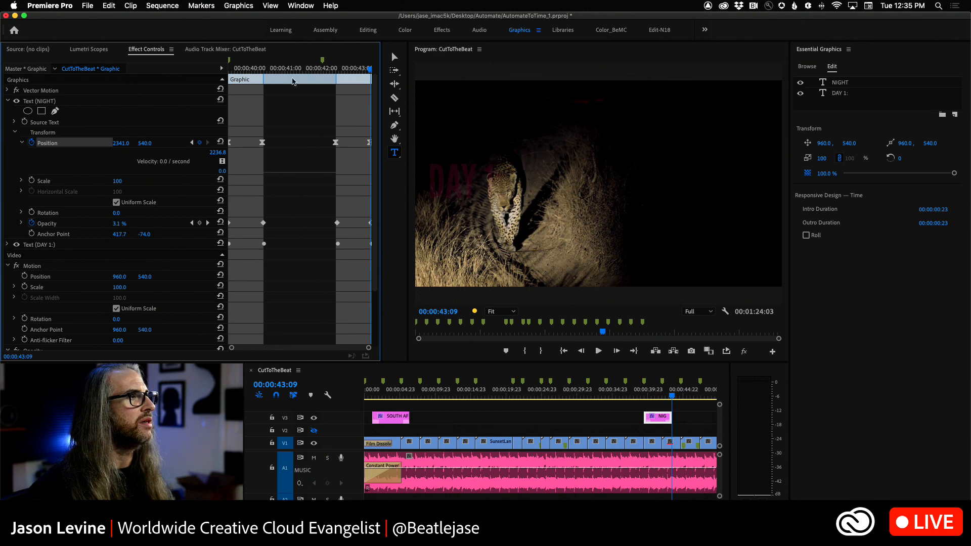
drag(365, 72, 189, 83)
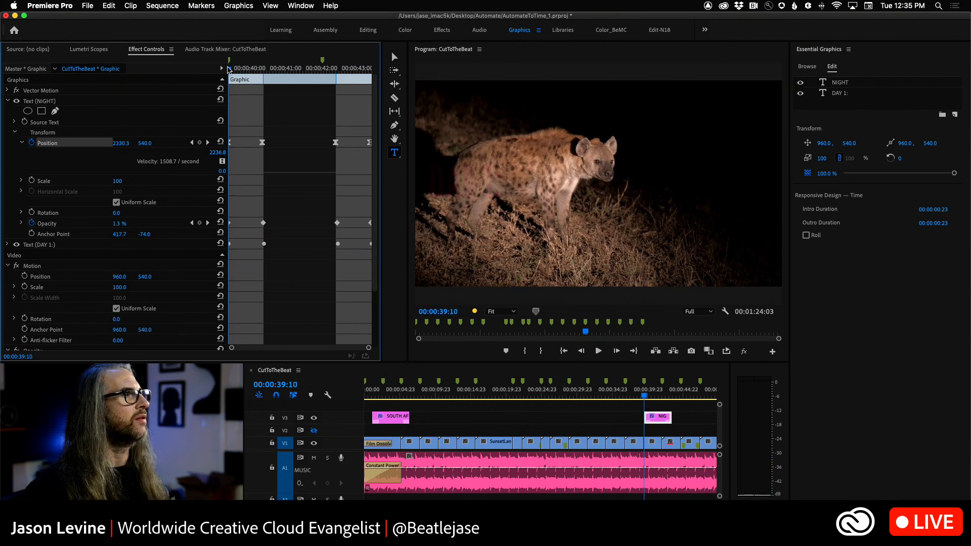
click(625, 388)
key(space)
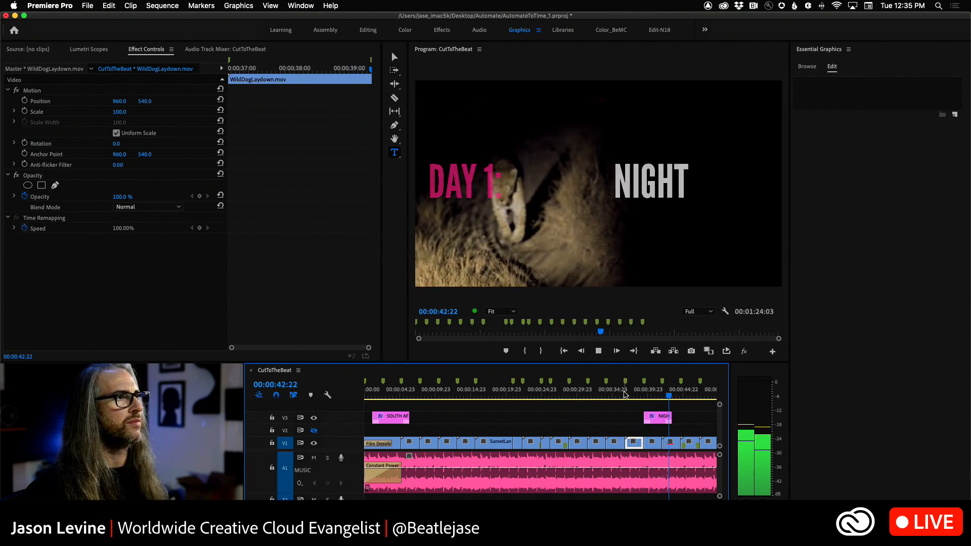
Step: Extend the end of the NIGHT title on V3 to about 00:00:46:22 and play it back
drag(675, 420, 628, 396)
key(space)
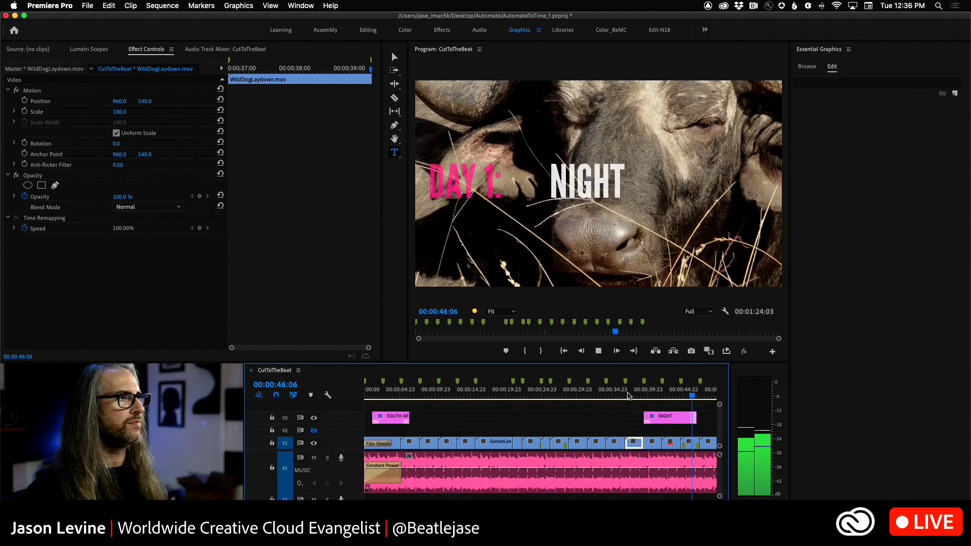
key(space)
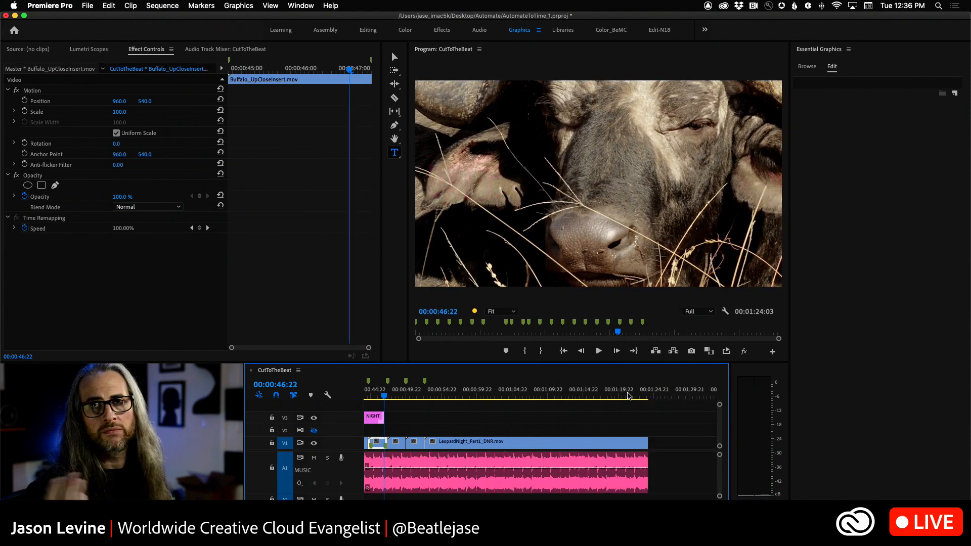
Step: Fit the whole sequence in view and examine the details of the Title with Layered Transition stock template
key(backslash)
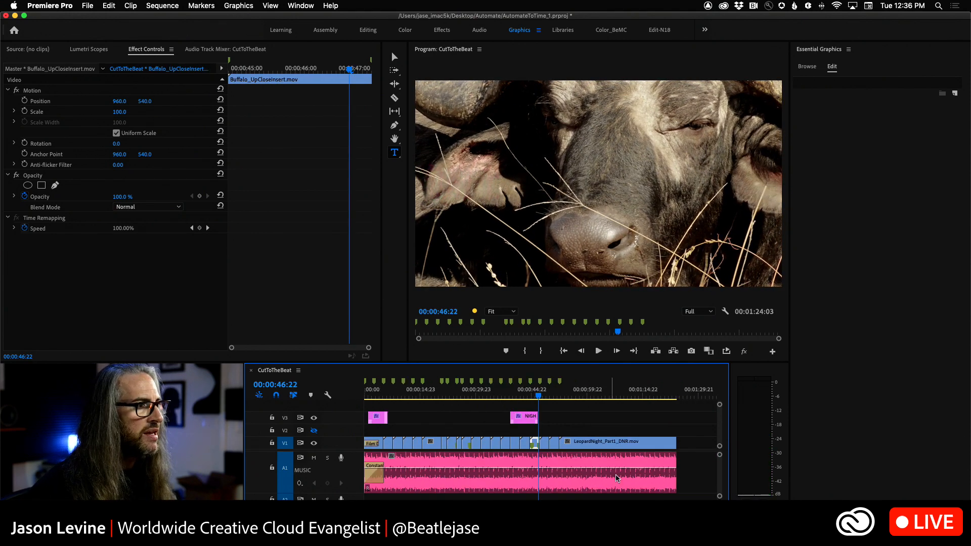
click(806, 68)
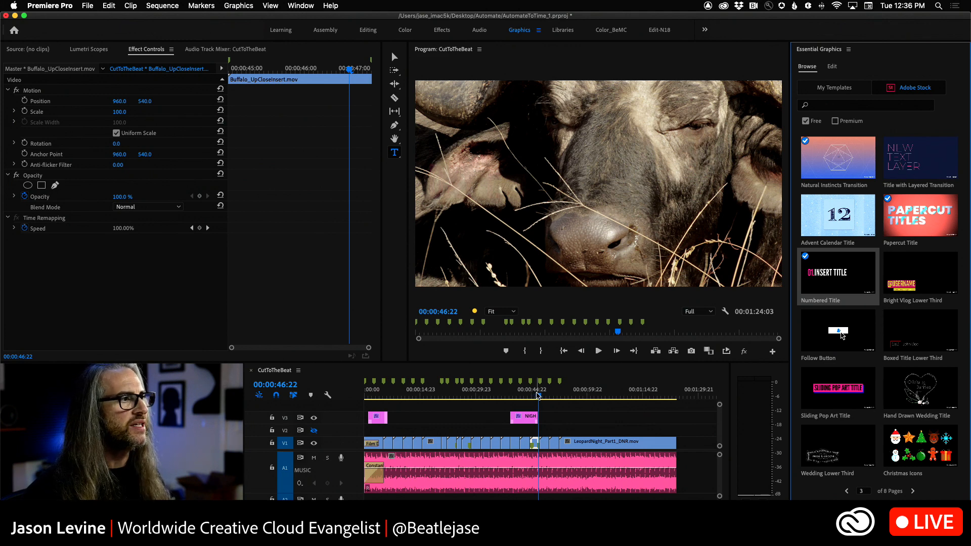
click(949, 185)
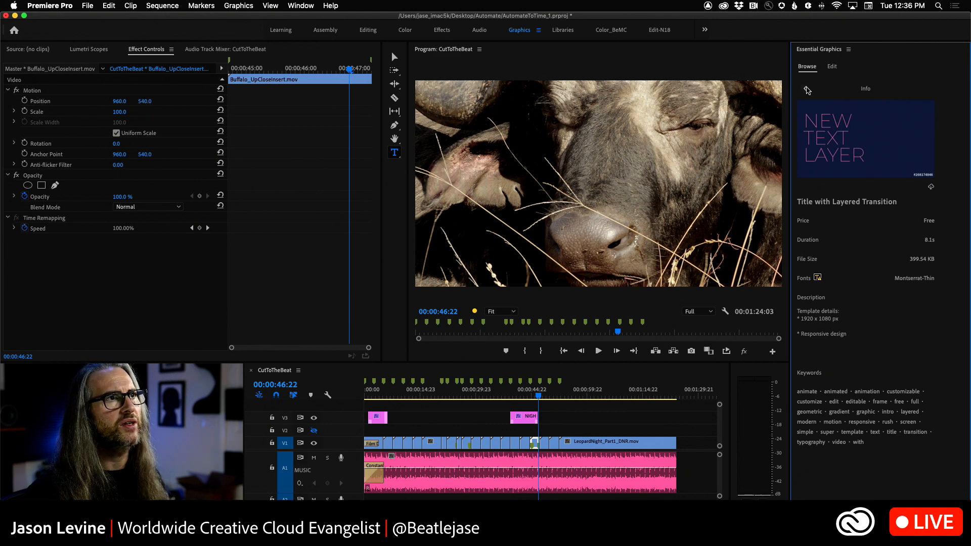
click(808, 90)
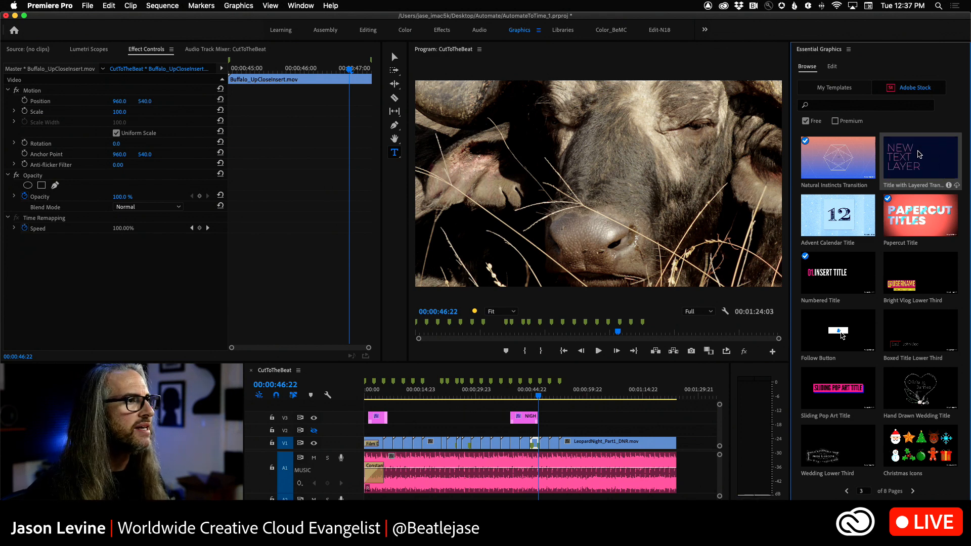
Step: Hide track V3, show V2, place the Title with Layered Transition template on V2 below the SOUTH AFRICA title, and preview it at 00:00:03:03
click(313, 418)
click(314, 430)
drag(920, 157, 368, 432)
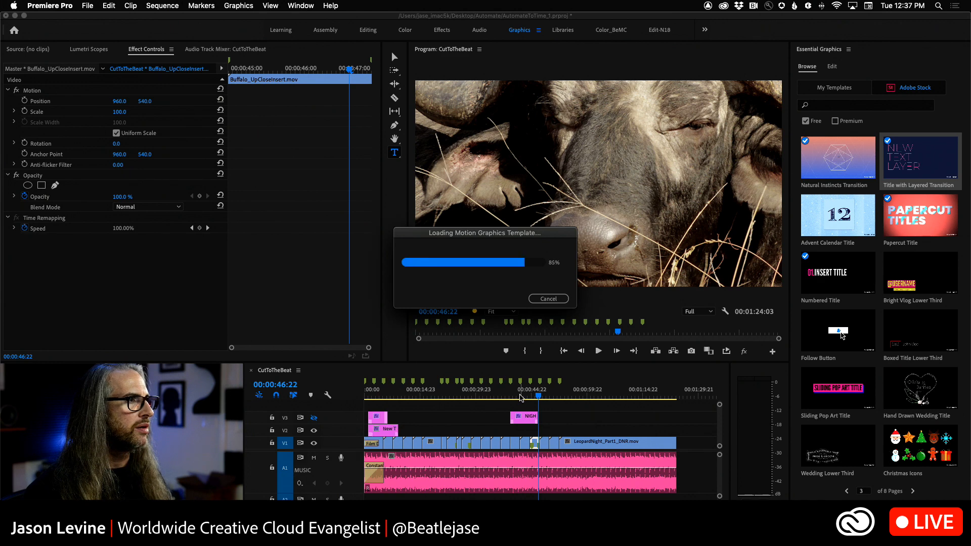
drag(540, 397, 355, 413)
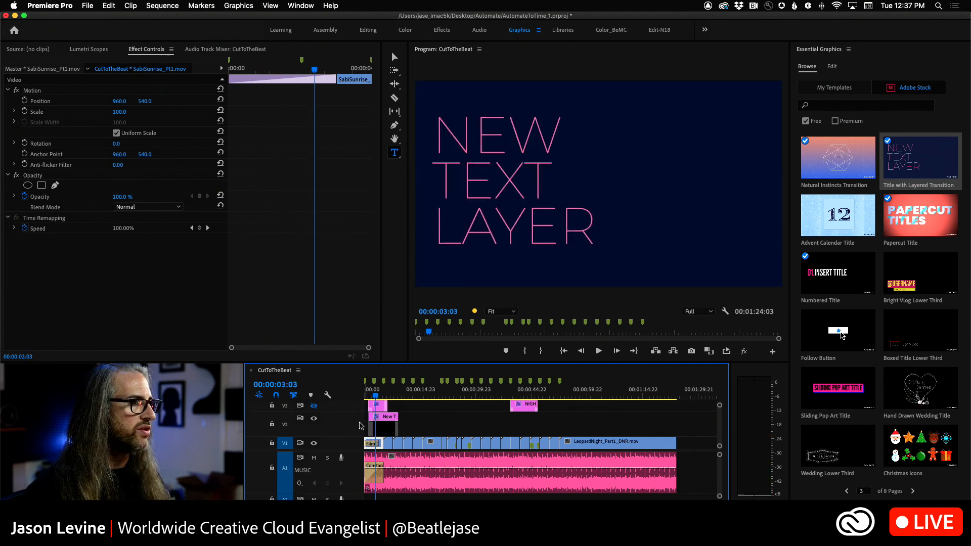
Step: At 00:00:02:09, replace the word NEW in the V2 template's text layer with DAY 1 on its own line
key(equal)
key(equal)
key(equal)
key(equal)
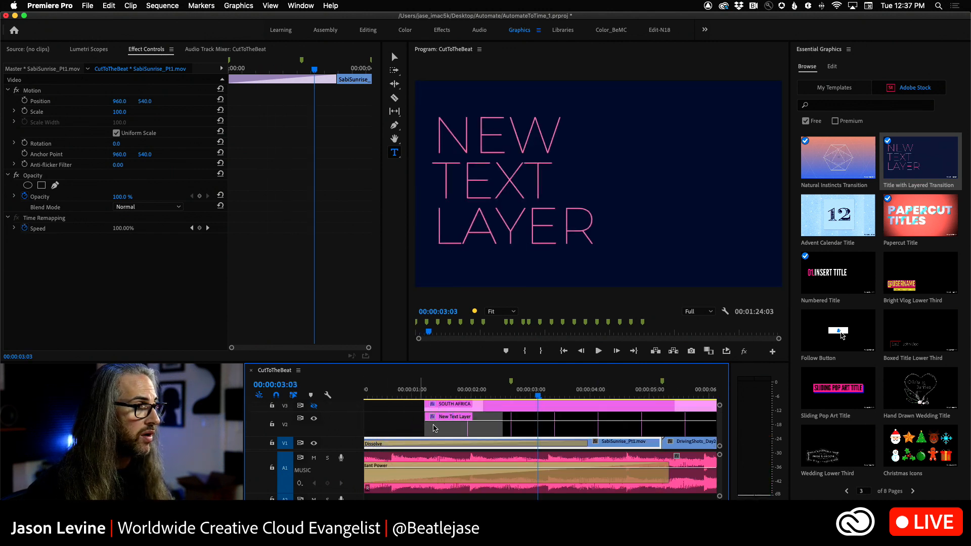
key(minus)
key(minus)
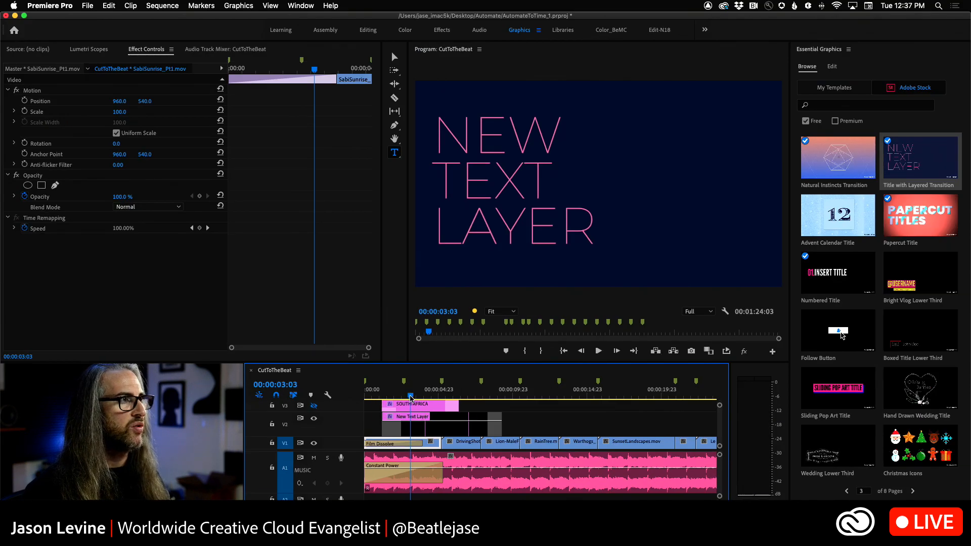
mouse_move(411, 398)
mouse_down()
mouse_move(383, 398)
mouse_move(506, 398)
mouse_move(400, 399)
mouse_up()
click(416, 428)
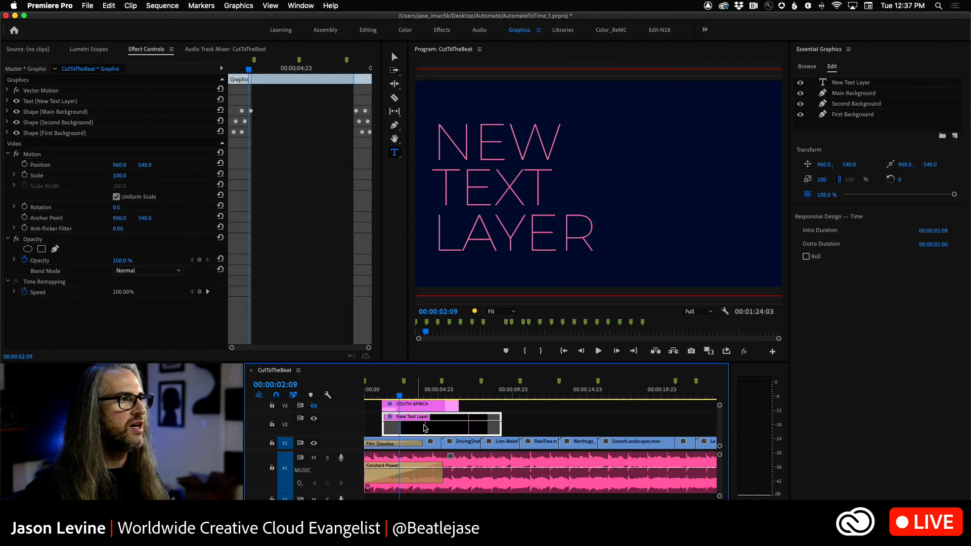
click(853, 85)
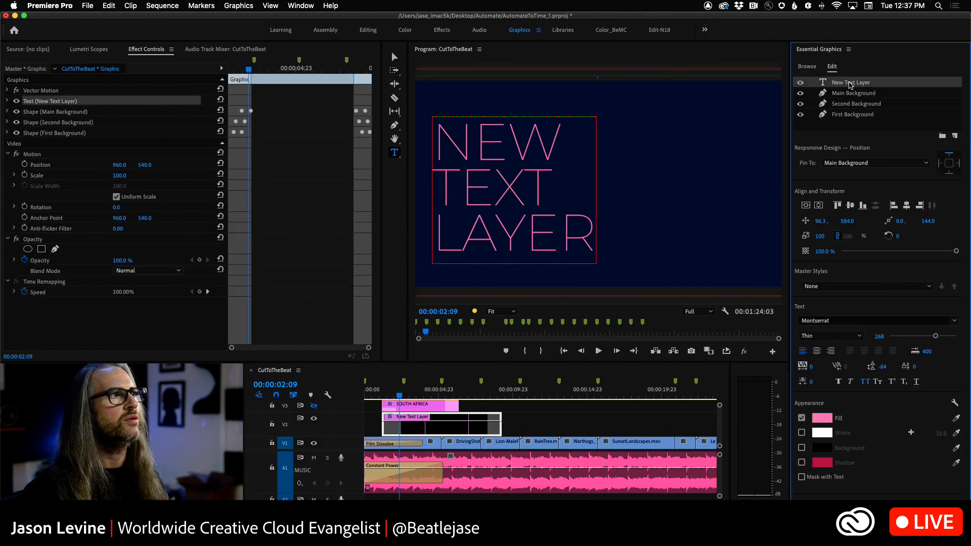
double_click(439, 143)
drag(559, 151, 443, 147)
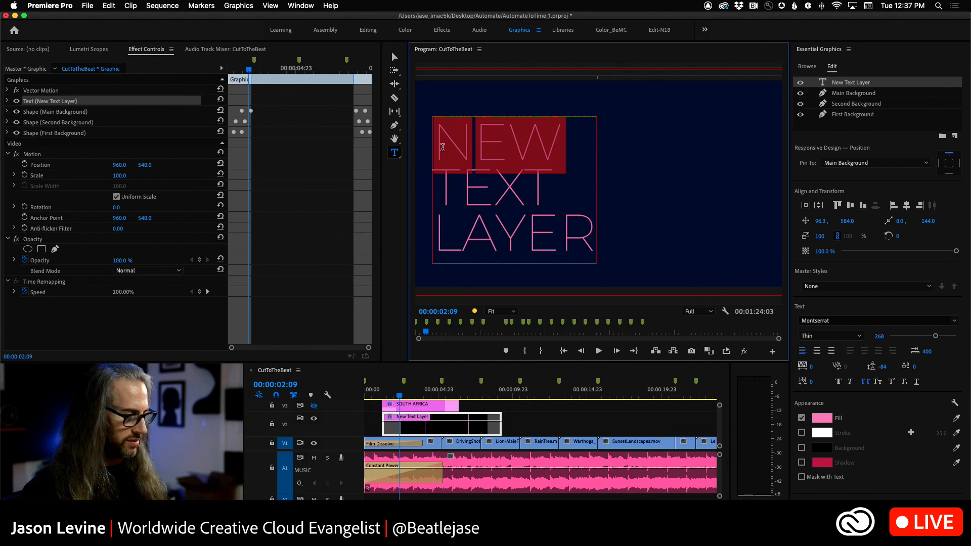
text(DAY 1 TEXT)
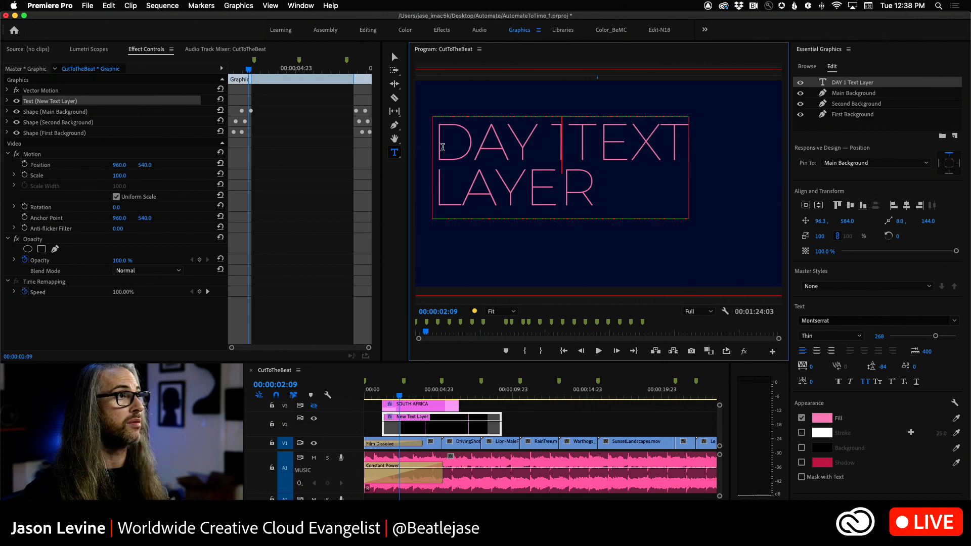
key(Return)
Step: Replace the words TEXT and LAYER with SOUTH and AFRICA, and add a colon after DAY 1
drag(549, 196, 434, 195)
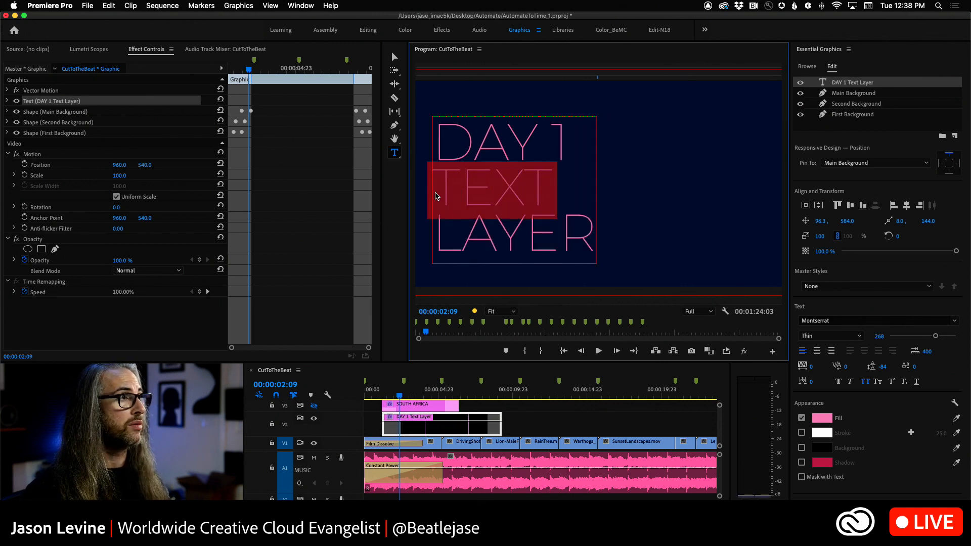
text(SOUTH)
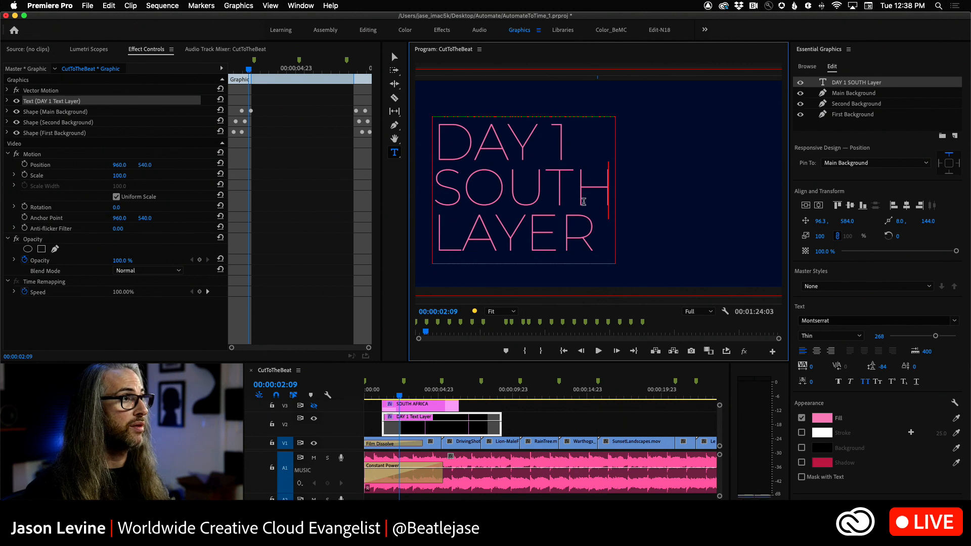
drag(595, 225, 436, 224)
text(AFRICA)
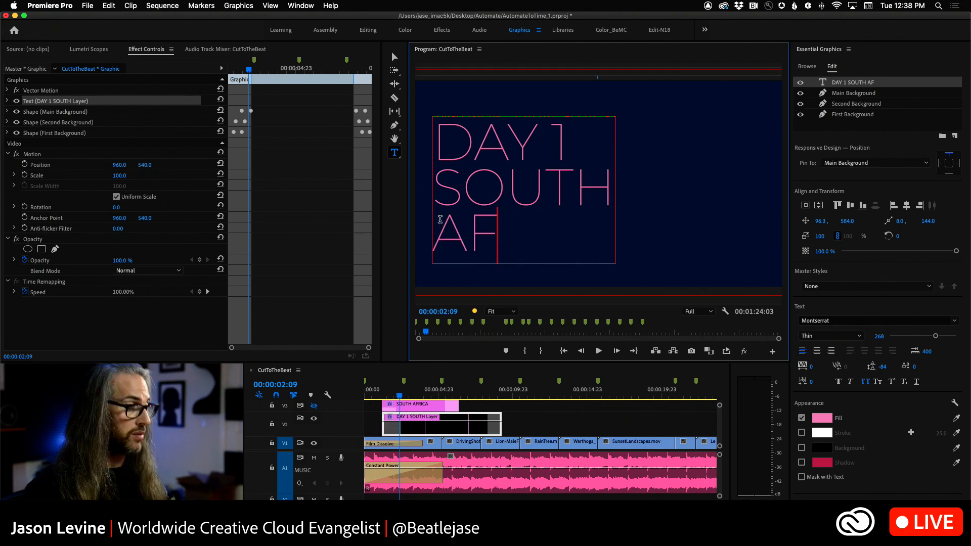
click(574, 149)
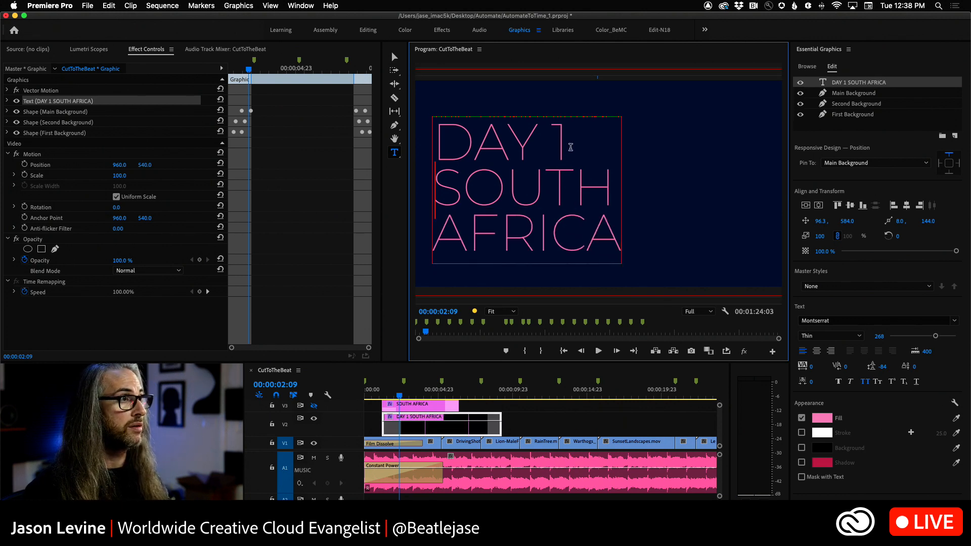
text(:)
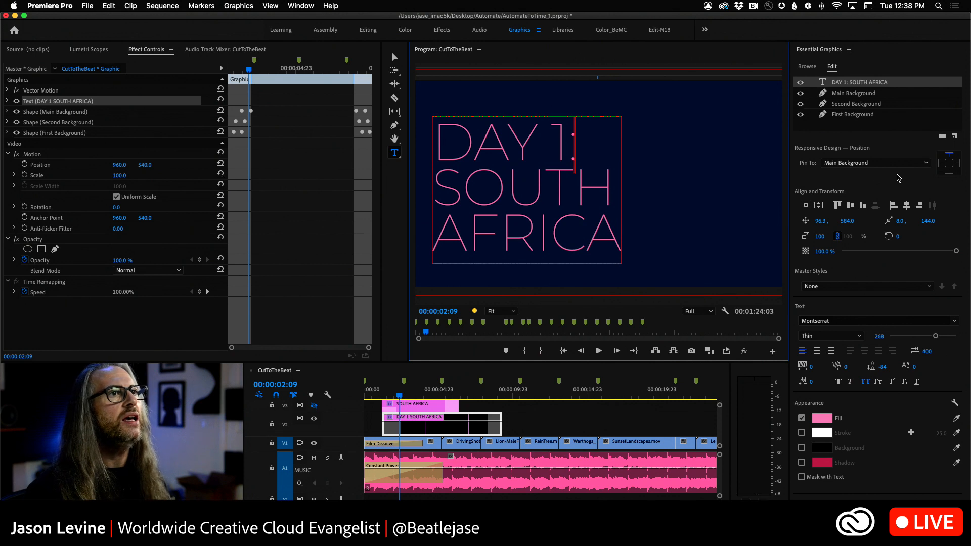
Step: Examine the title's Main, Second and First Background shape layers and its text layer by selecting them in turn
click(863, 94)
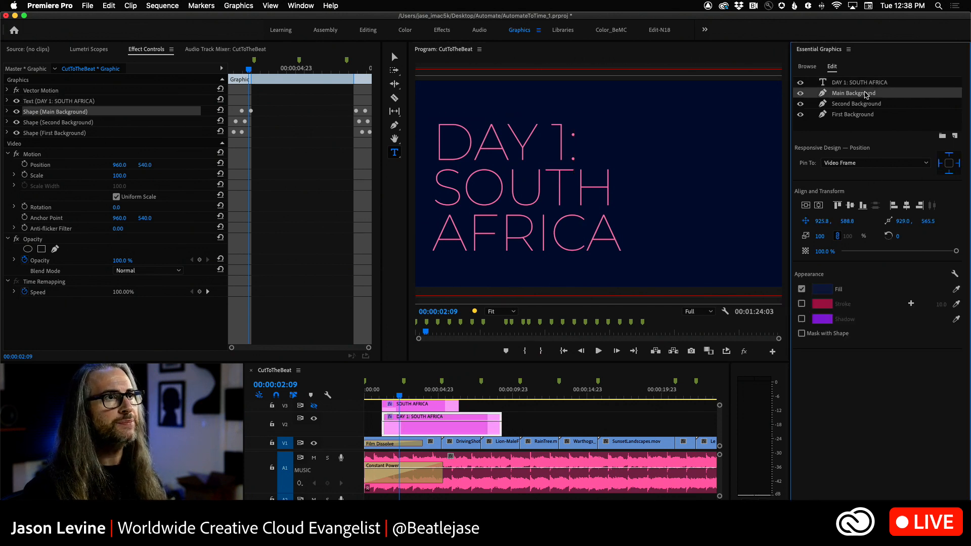
click(870, 104)
click(871, 113)
click(869, 105)
click(868, 99)
click(872, 105)
click(870, 114)
click(869, 105)
click(866, 94)
click(865, 83)
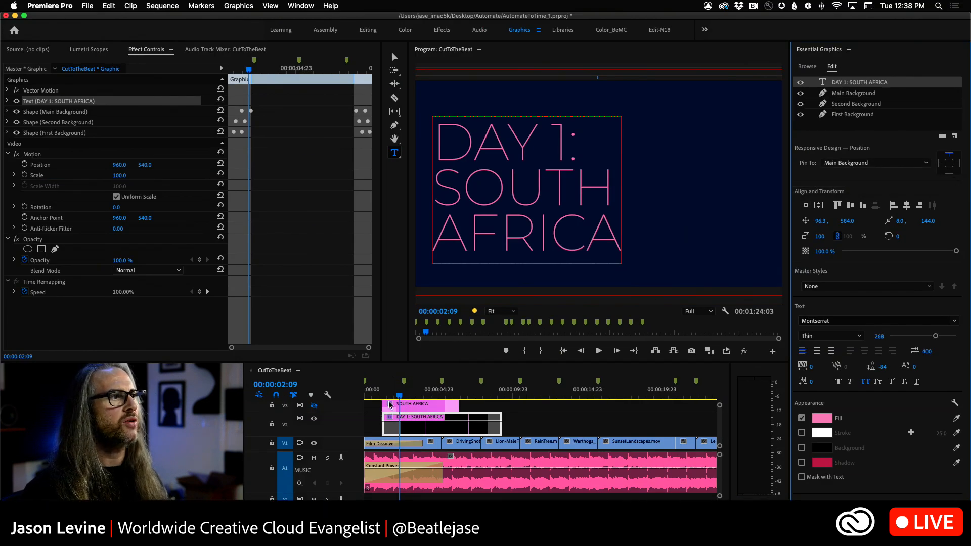
Step: With the playhead at 00:00:03:21, set the Main Background shape's opacity to 70%
mouse_move(398, 397)
mouse_down()
mouse_move(387, 397)
mouse_move(410, 400)
mouse_up()
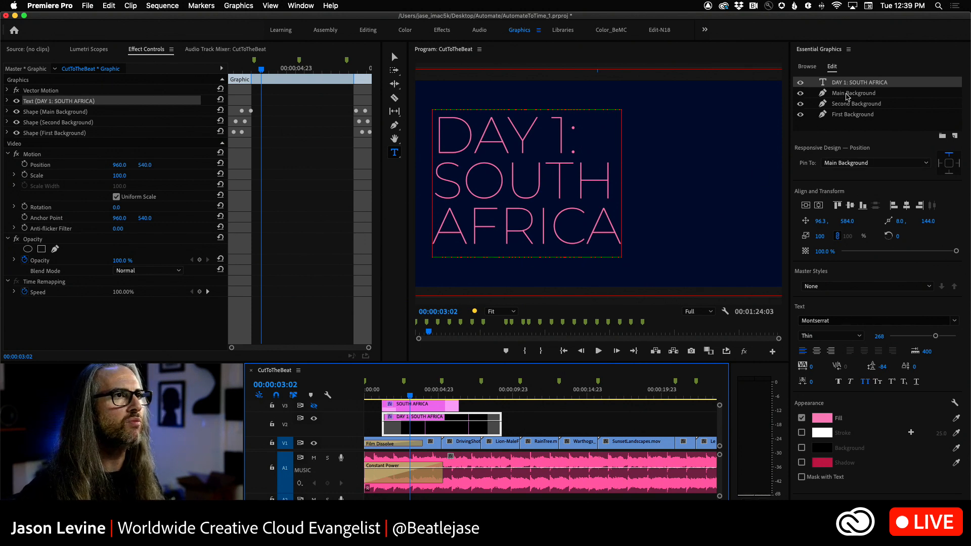
drag(410, 398, 421, 398)
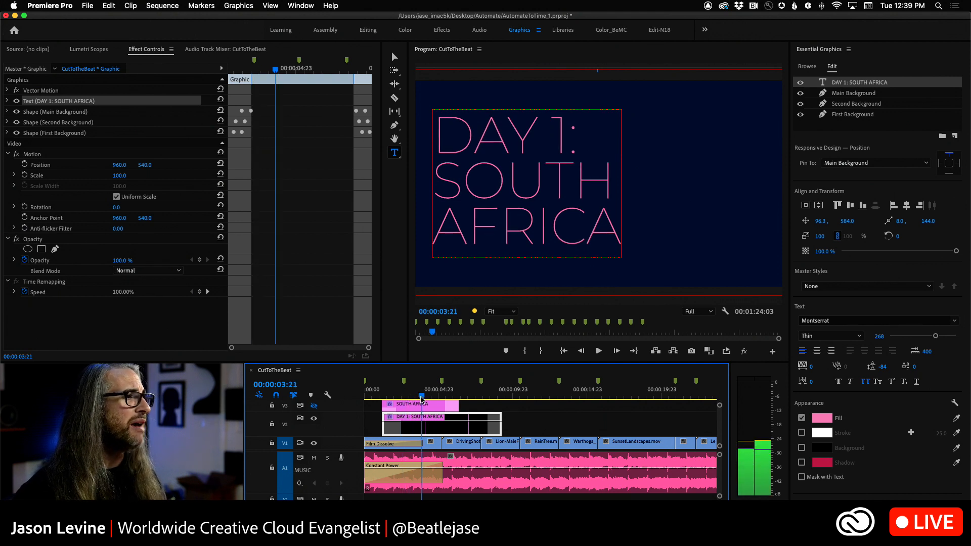
click(849, 93)
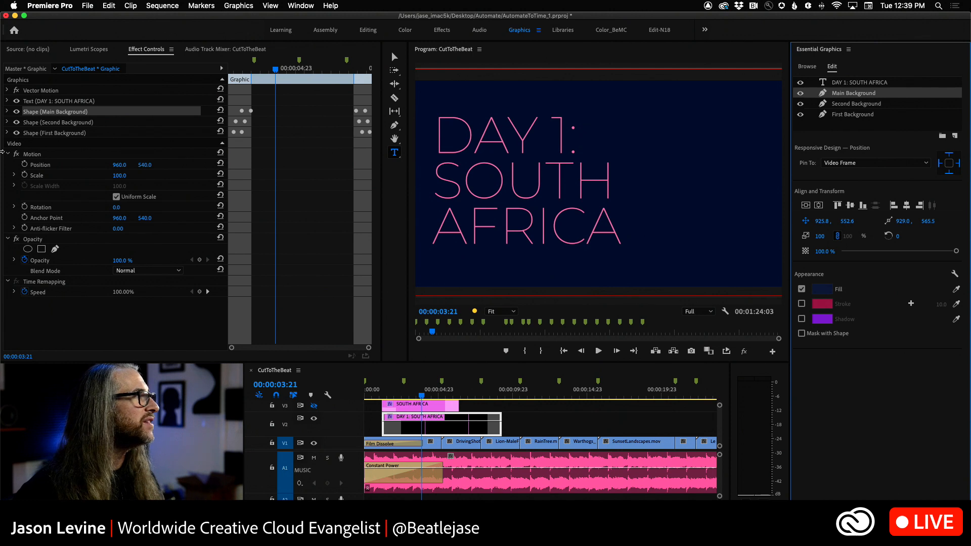
click(7, 111)
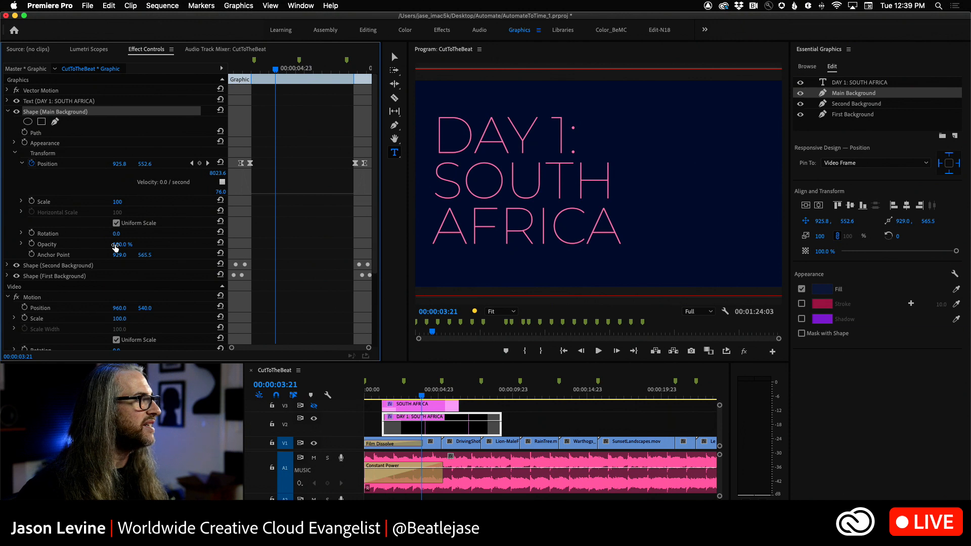
drag(116, 245, 96, 245)
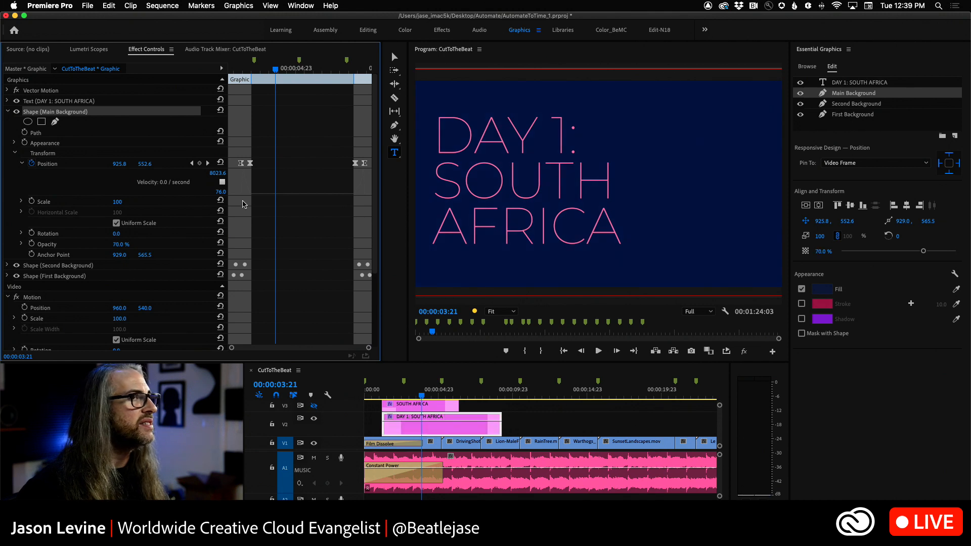
Step: Set the Second Background shape's opacity to 71%
click(854, 104)
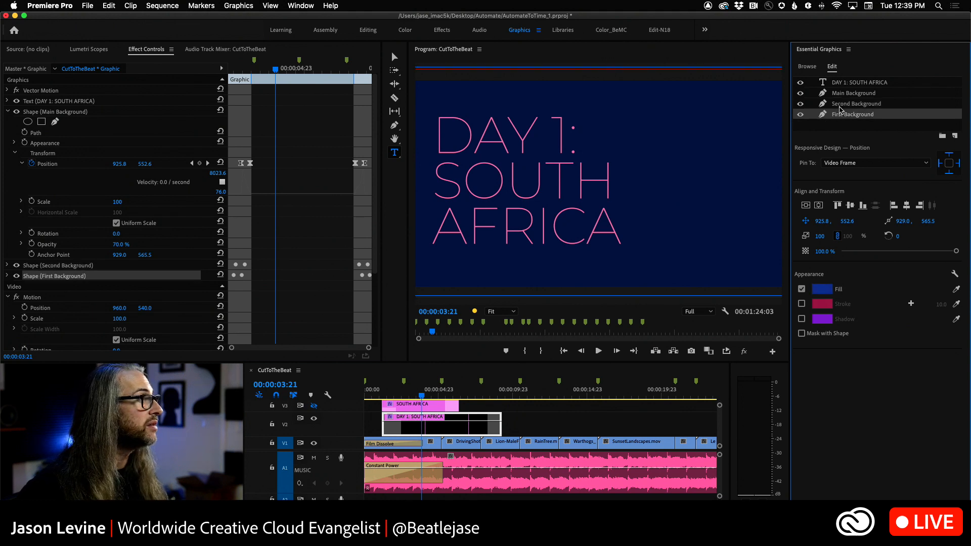
click(7, 112)
click(7, 122)
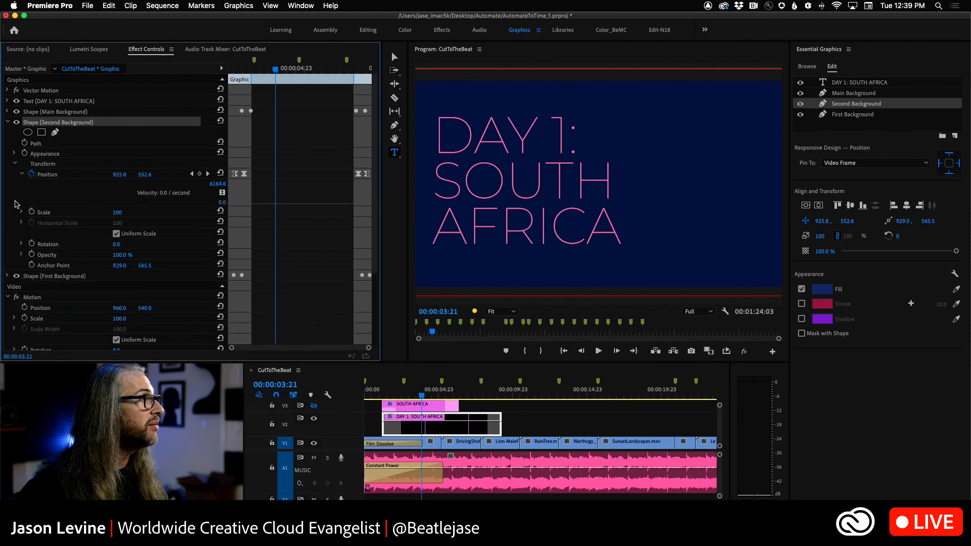
drag(119, 257, 113, 257)
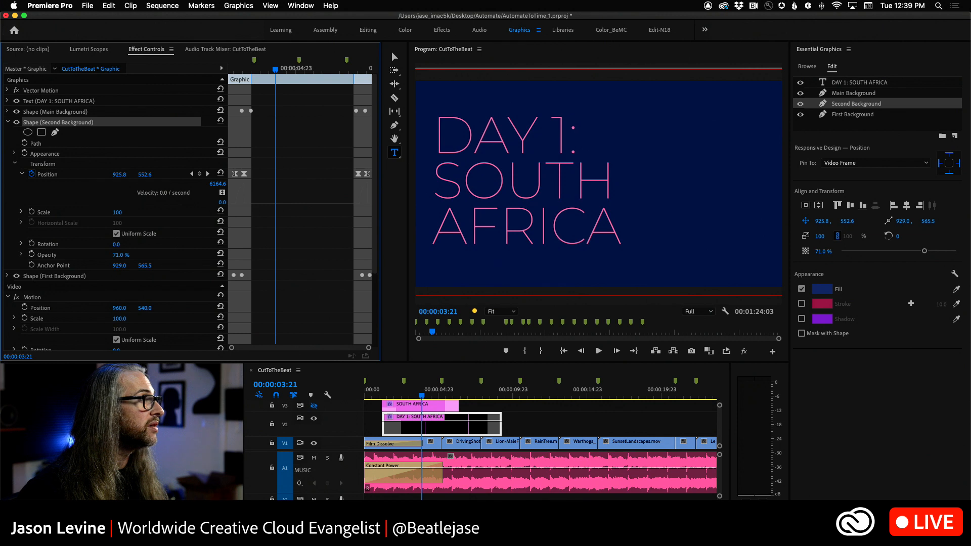
Step: Set the opacity of both the Second Background and First Background shapes to 69%
drag(122, 255, 120, 255)
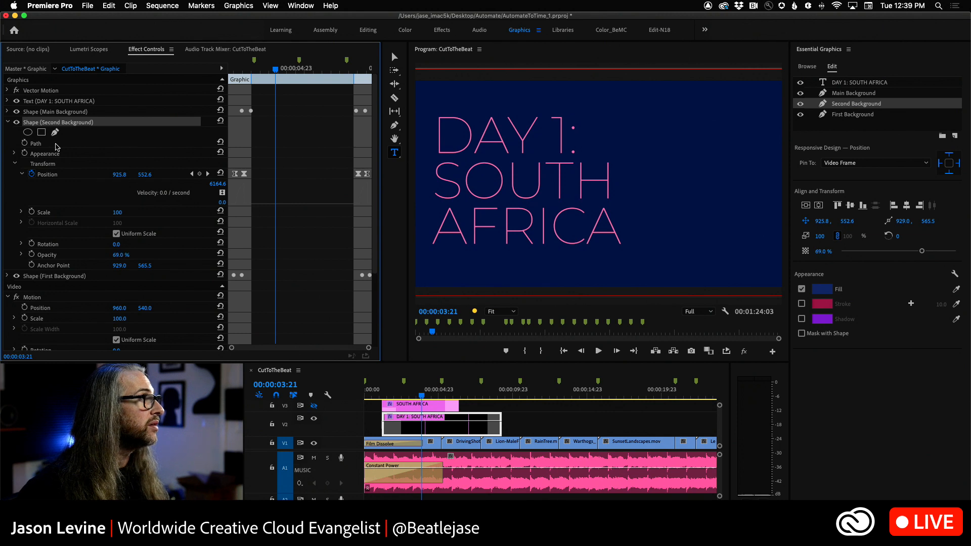
click(7, 122)
click(7, 133)
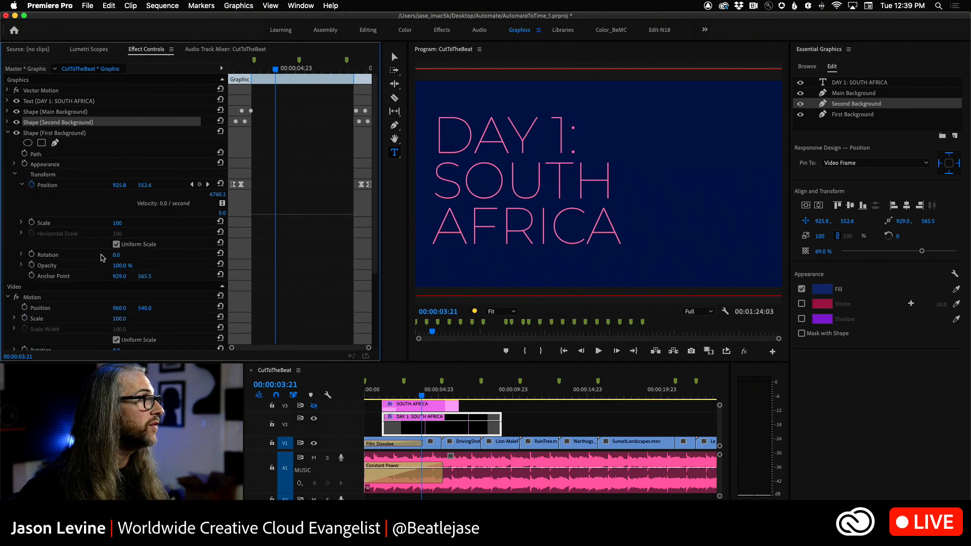
drag(122, 266, 101, 265)
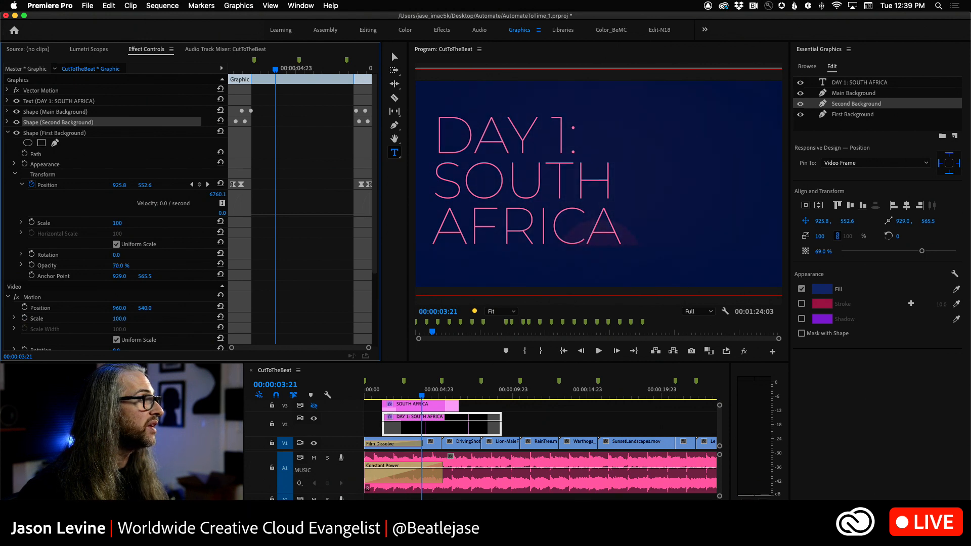
drag(127, 266, 126, 266)
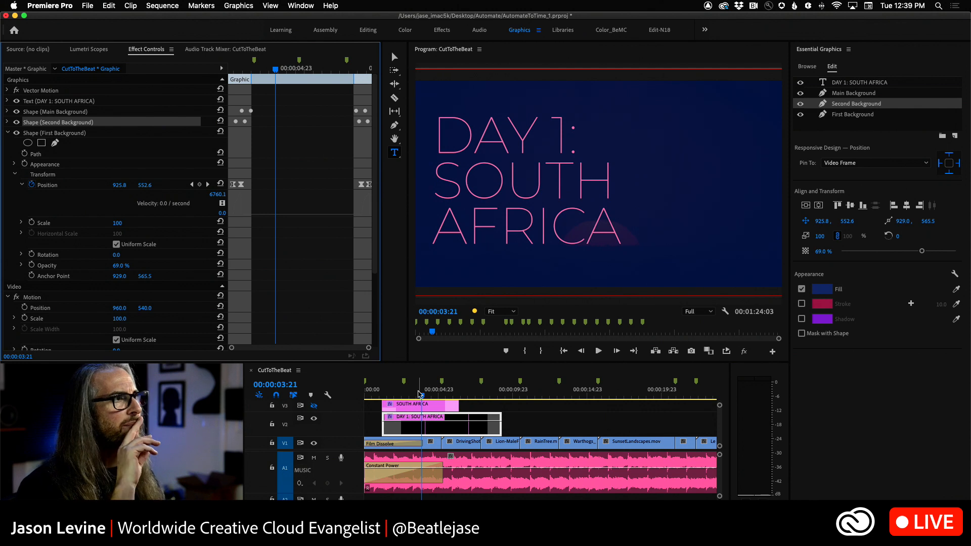
Step: Play back the title over the opening footage and inspect its Main Background and Second Background layers
drag(421, 396, 382, 398)
key(space)
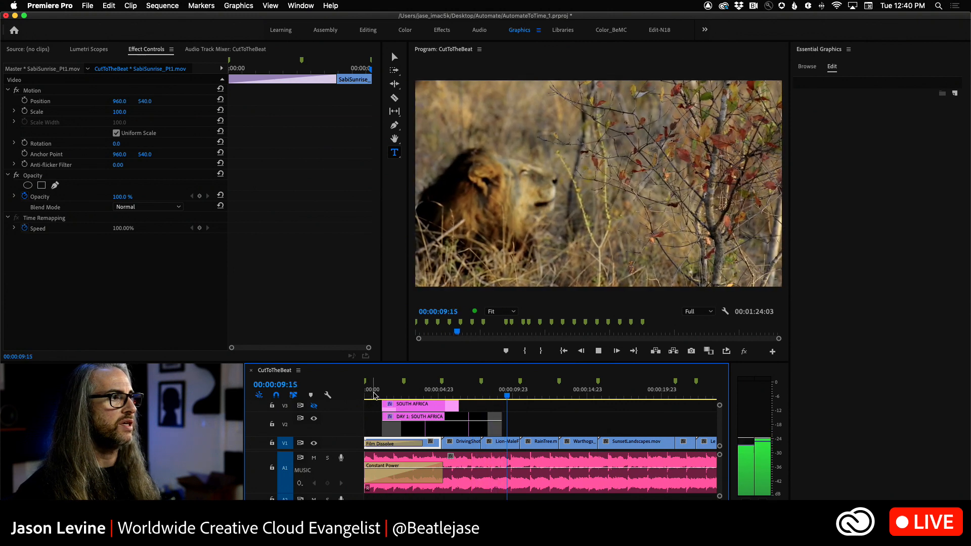
key(space)
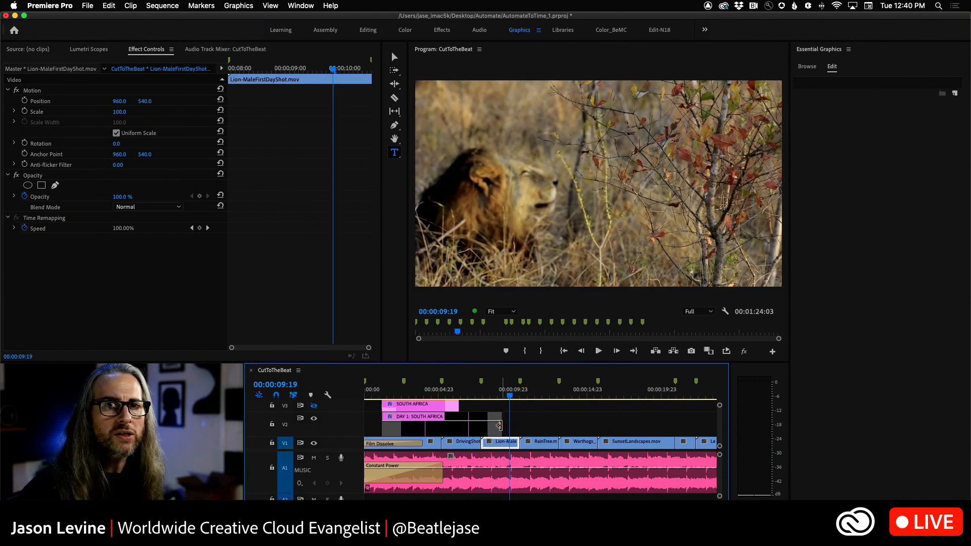
click(466, 428)
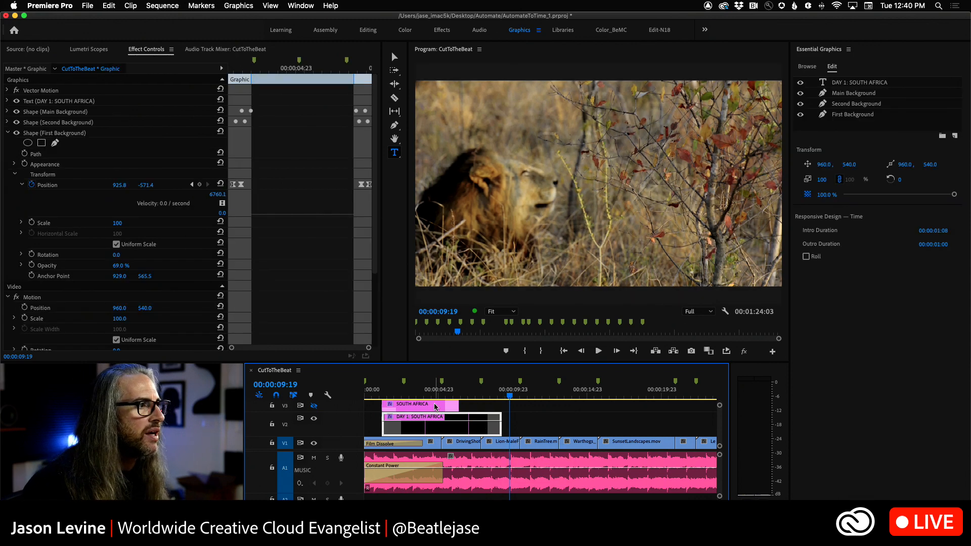
click(865, 96)
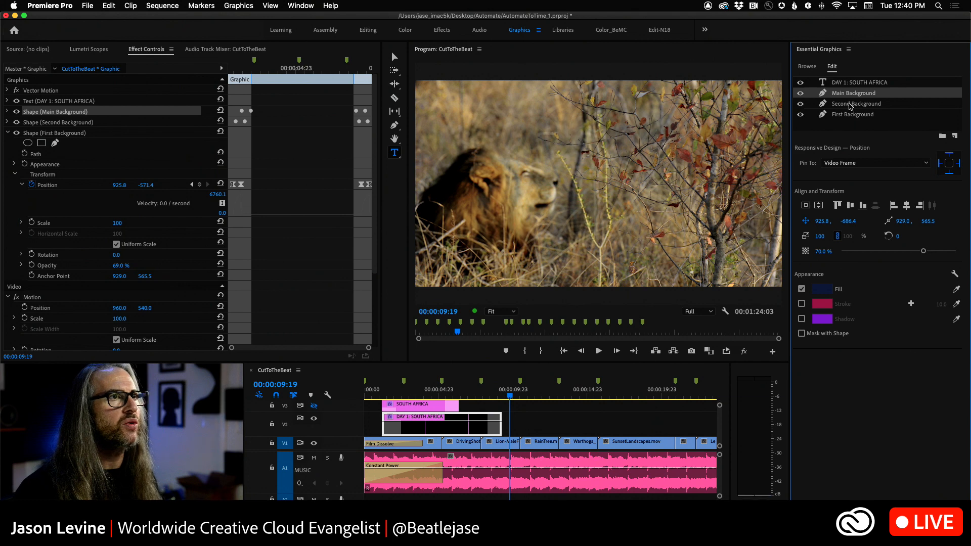
click(852, 105)
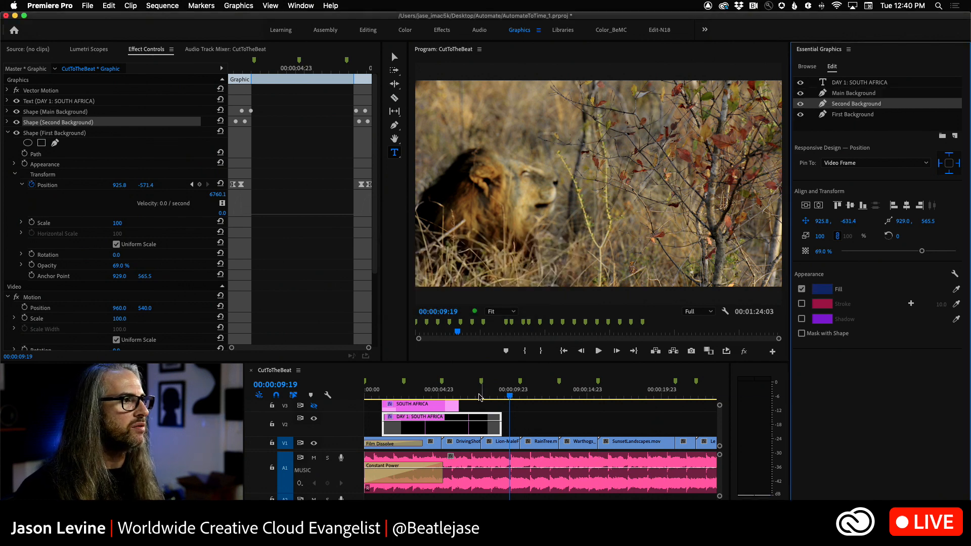
Step: With the playhead at 00:00:03:17, change the First Background shape's fill to reddish brown 98452C
drag(506, 397, 420, 403)
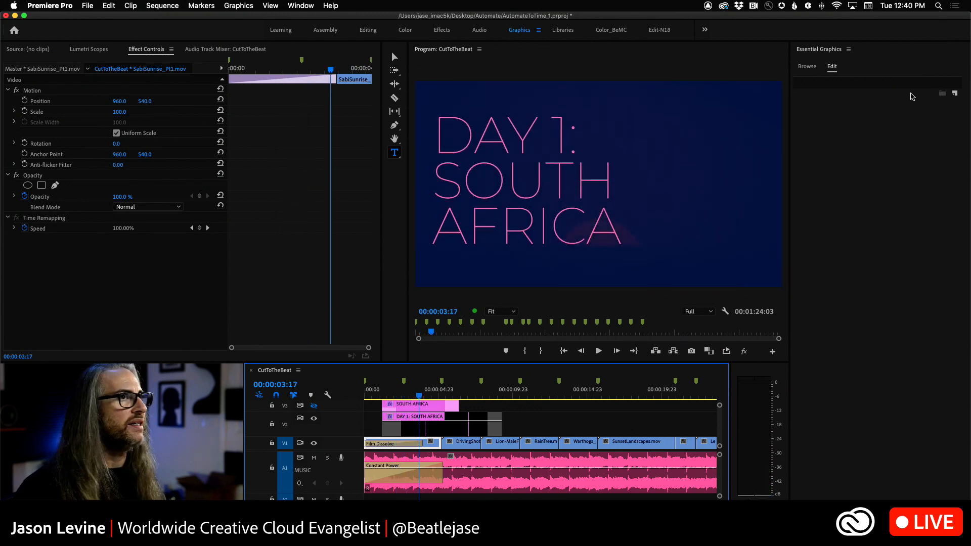
click(468, 427)
click(855, 115)
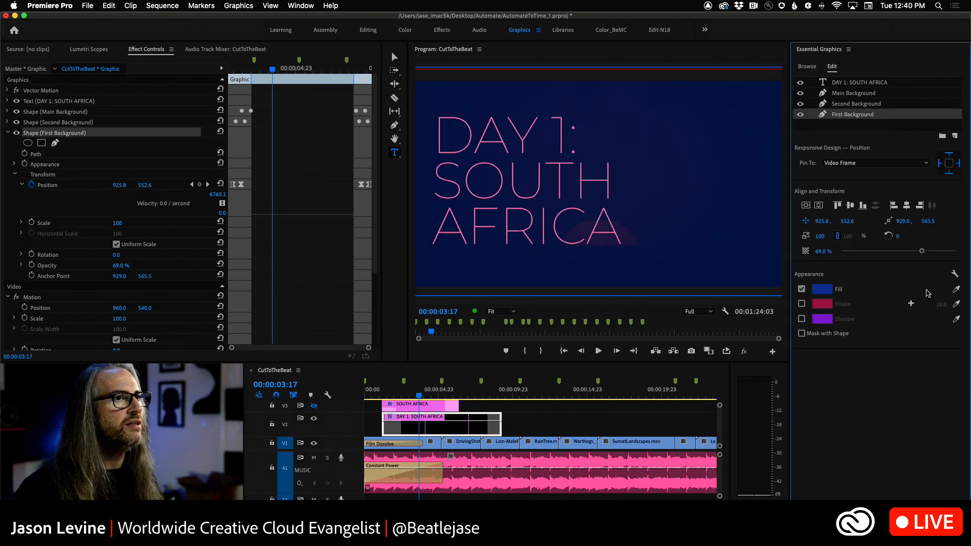
click(822, 289)
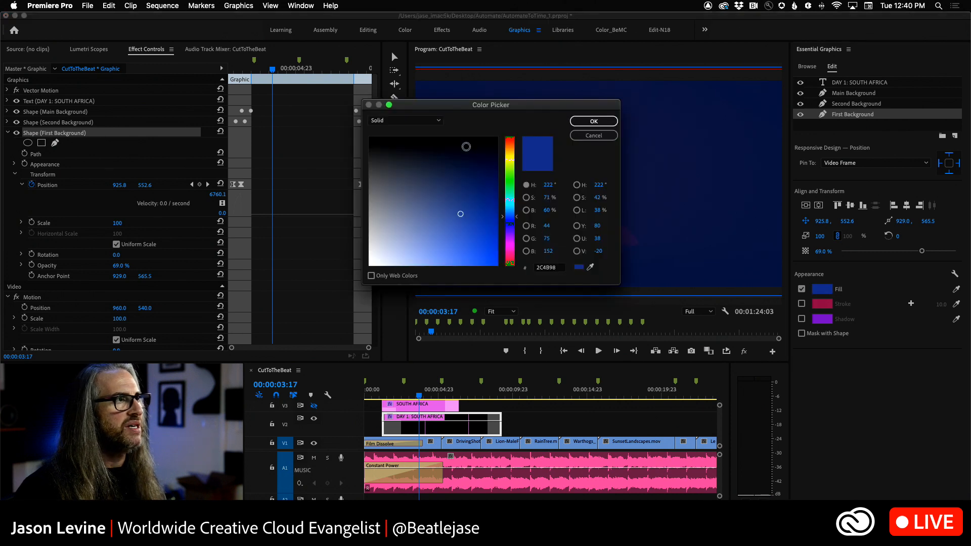
drag(476, 104, 728, 266)
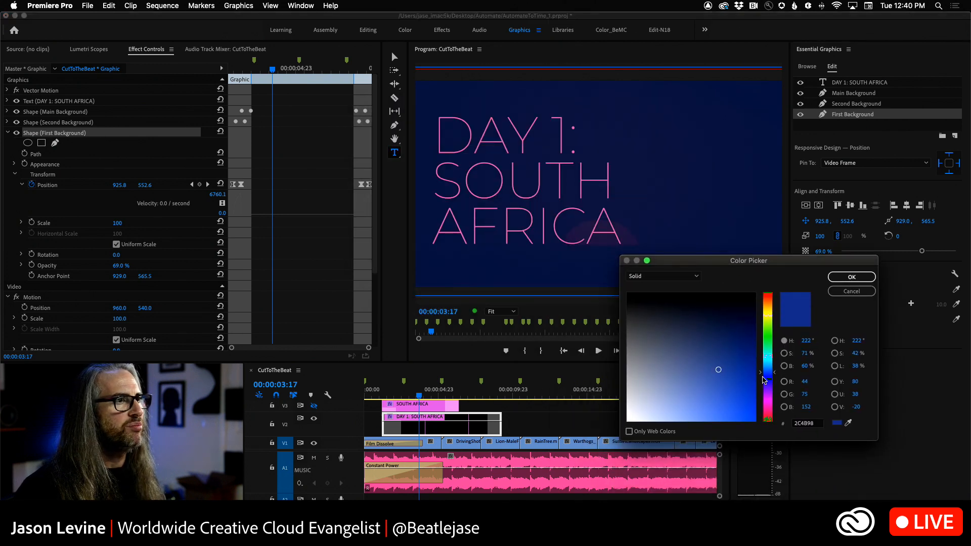
drag(762, 374, 769, 300)
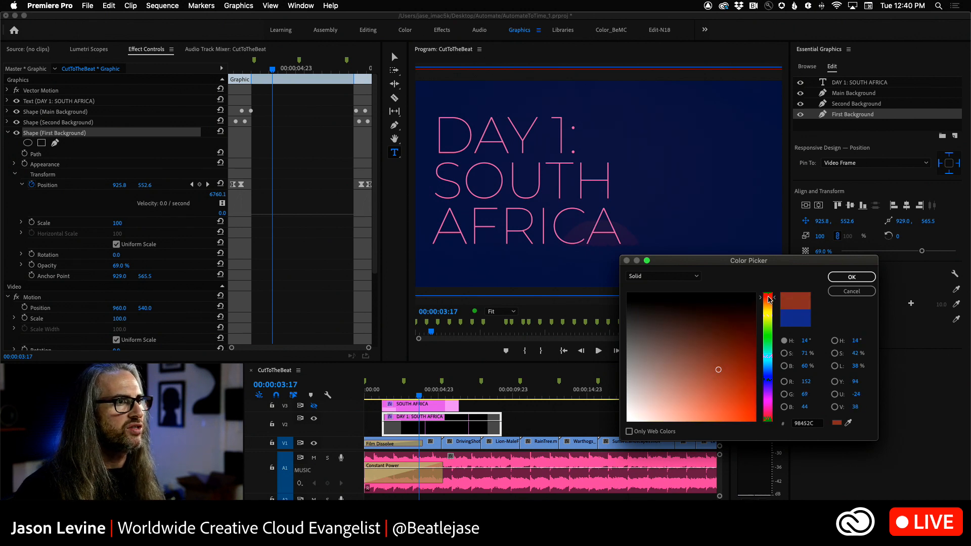
click(852, 277)
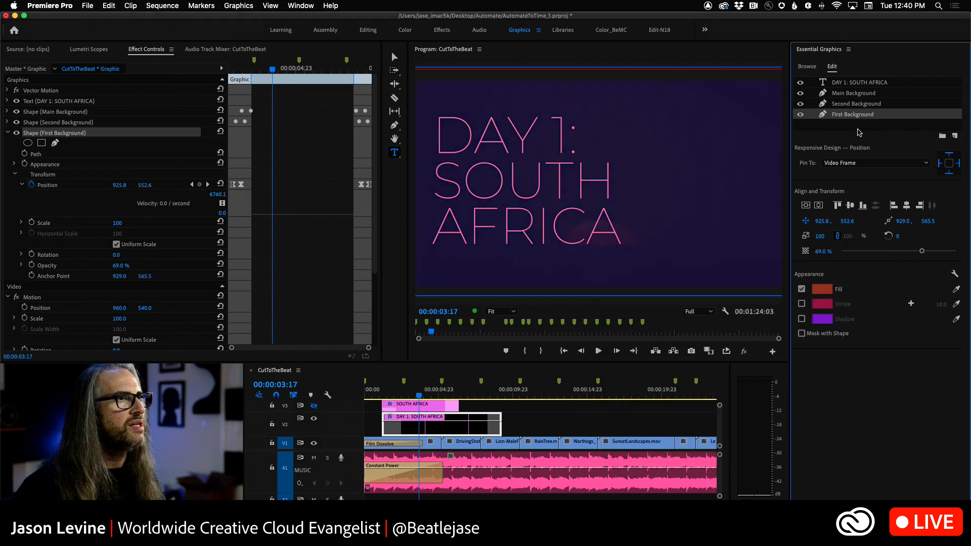
Step: Change the Second Background shape's fill to brown 744829
click(869, 104)
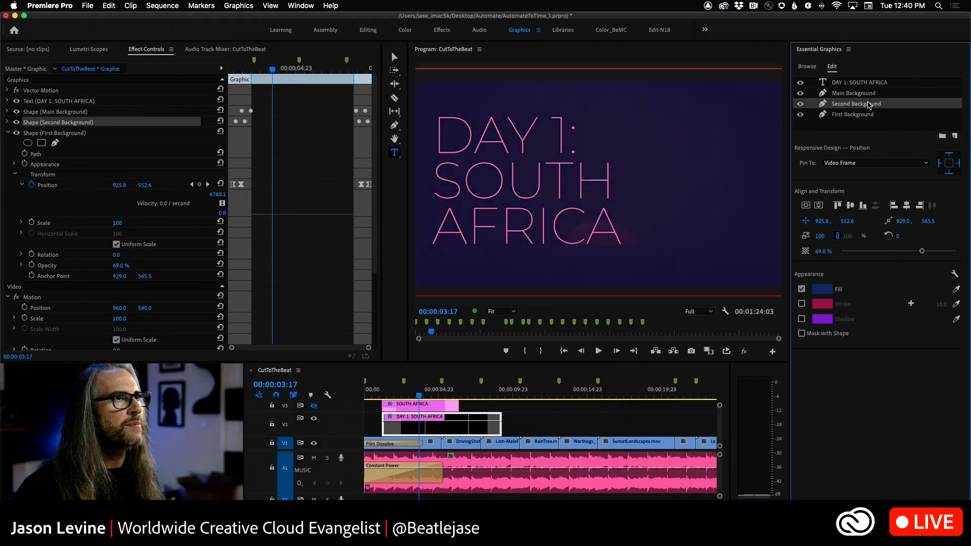
click(823, 291)
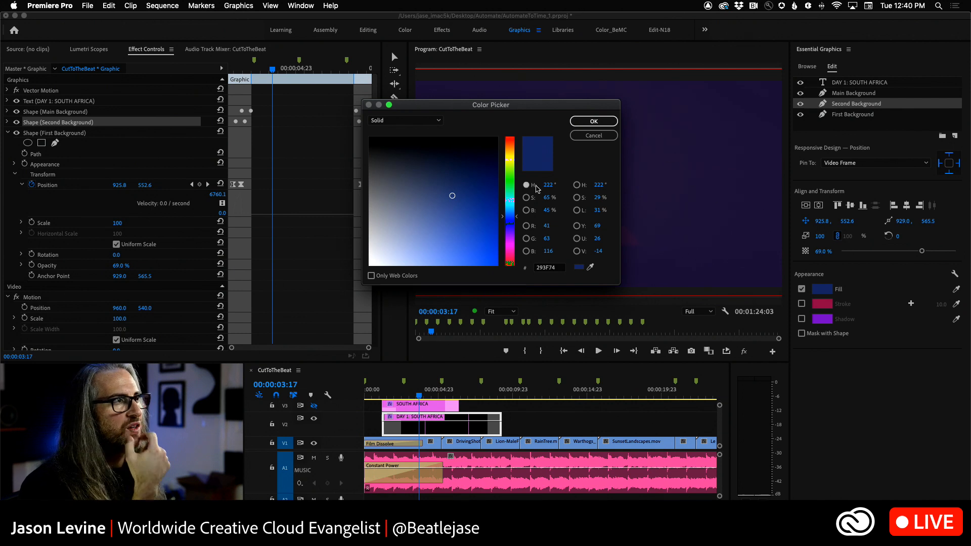
drag(504, 219, 504, 149)
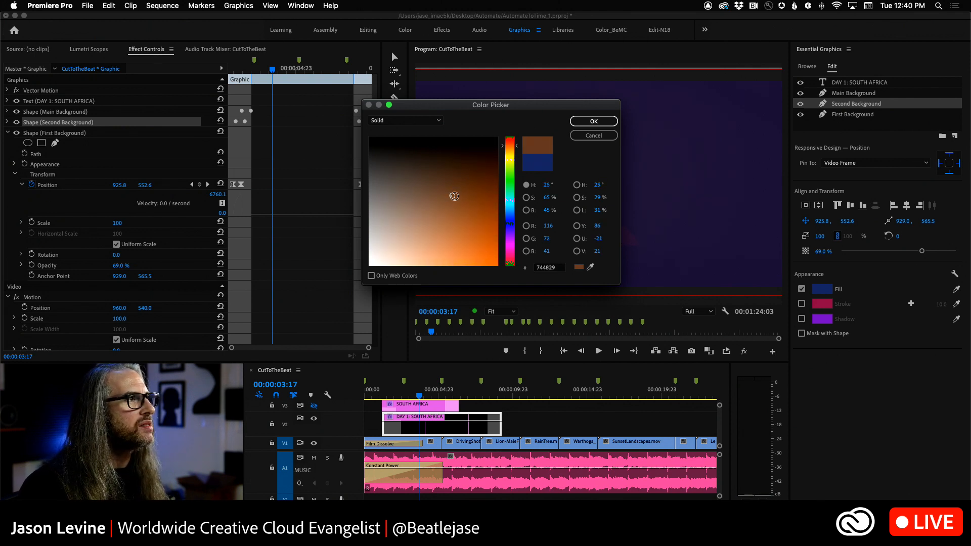
click(581, 122)
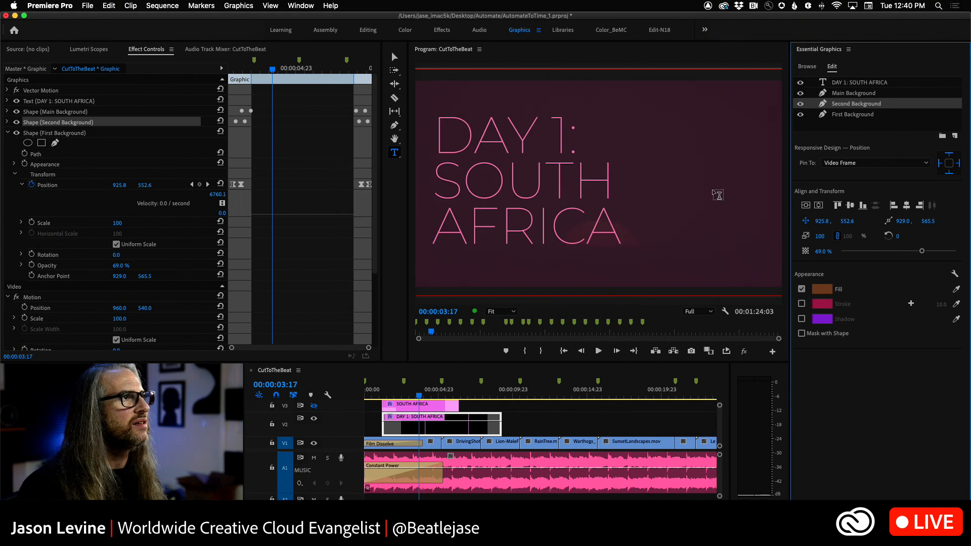
Step: Change the Main Background shape's fill to a dark brown by shifting its hue from blue to orange
click(847, 94)
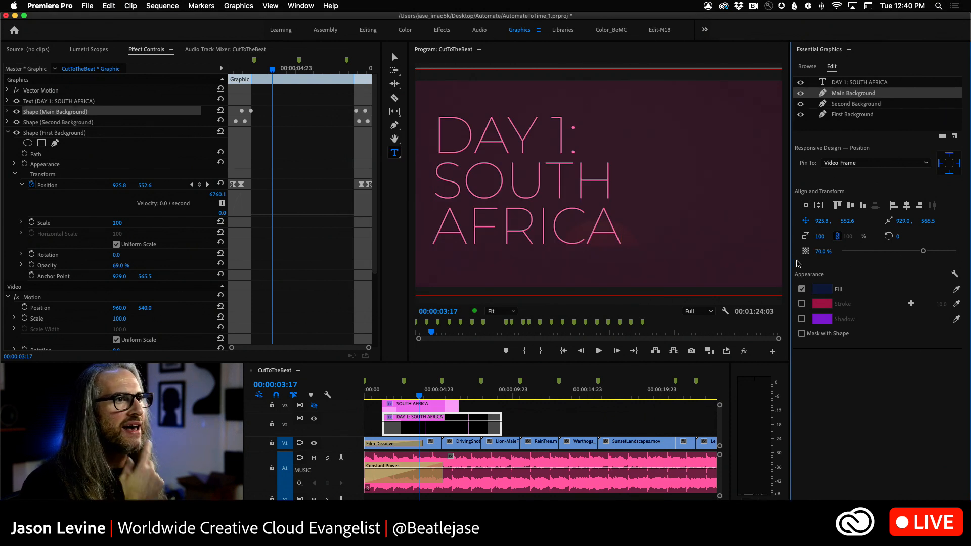
click(820, 291)
drag(505, 220, 506, 153)
click(593, 121)
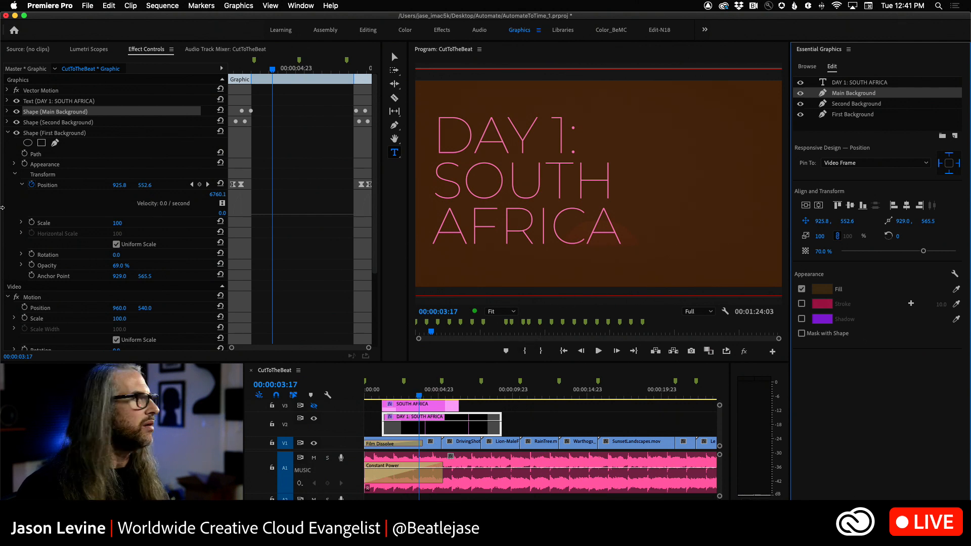
Step: Lower the opacity of the Main Background shape to 27% and the Second Background shape to 28%
click(7, 111)
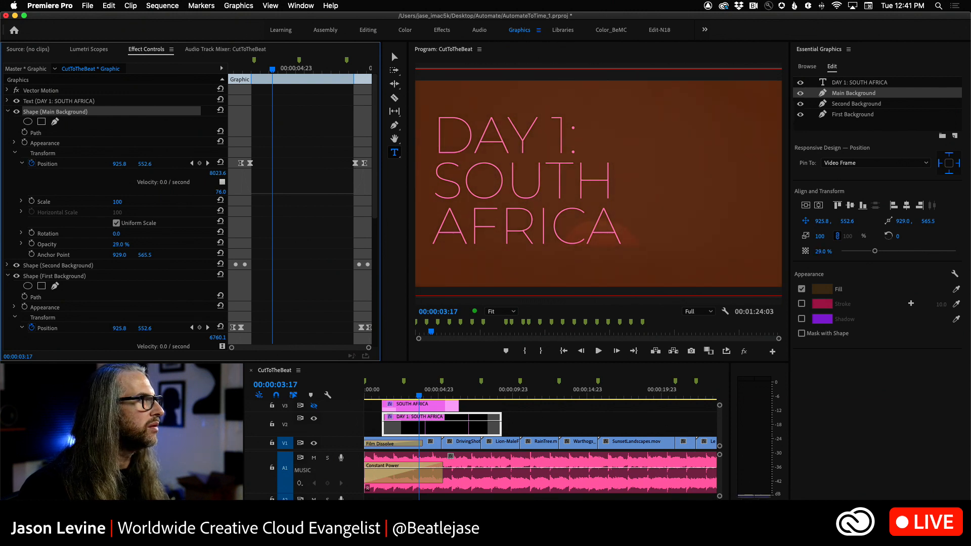
click(8, 111)
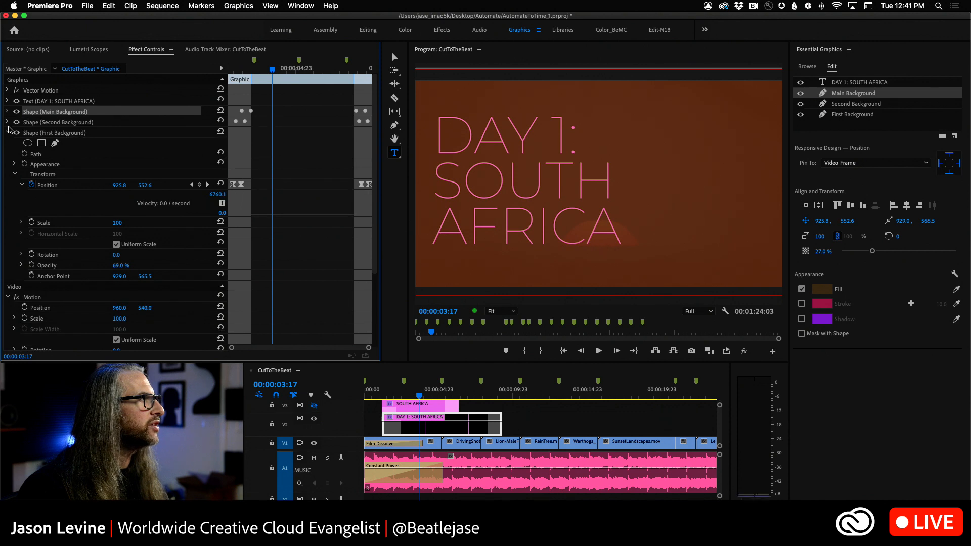
click(8, 122)
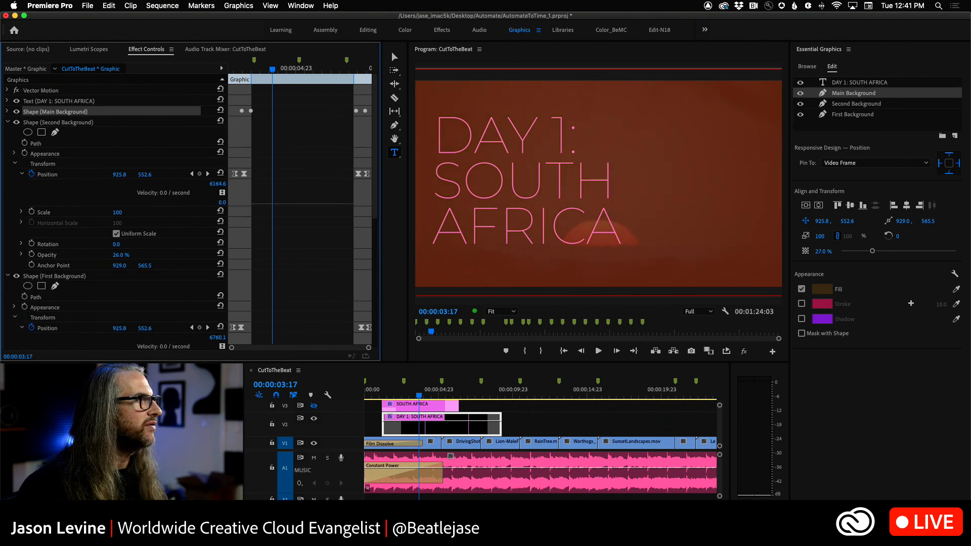
click(7, 123)
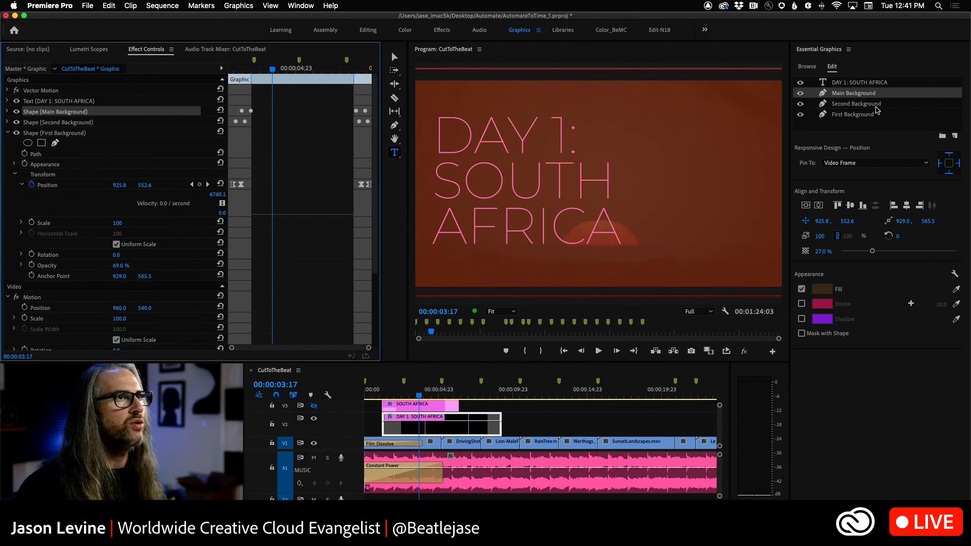
Step: Change the fill of the DAY 1: SOUTH AFRICA text to blue 3D47A9
click(842, 83)
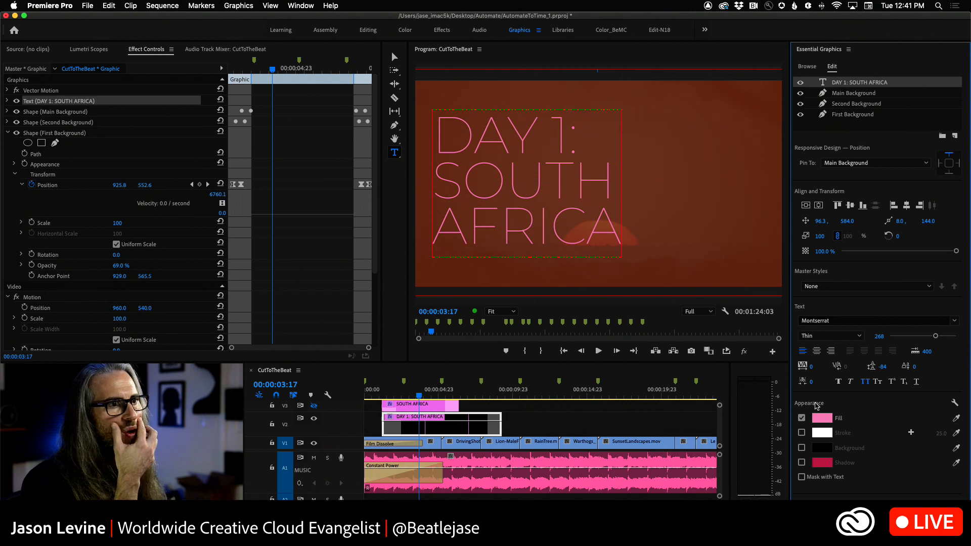
click(822, 418)
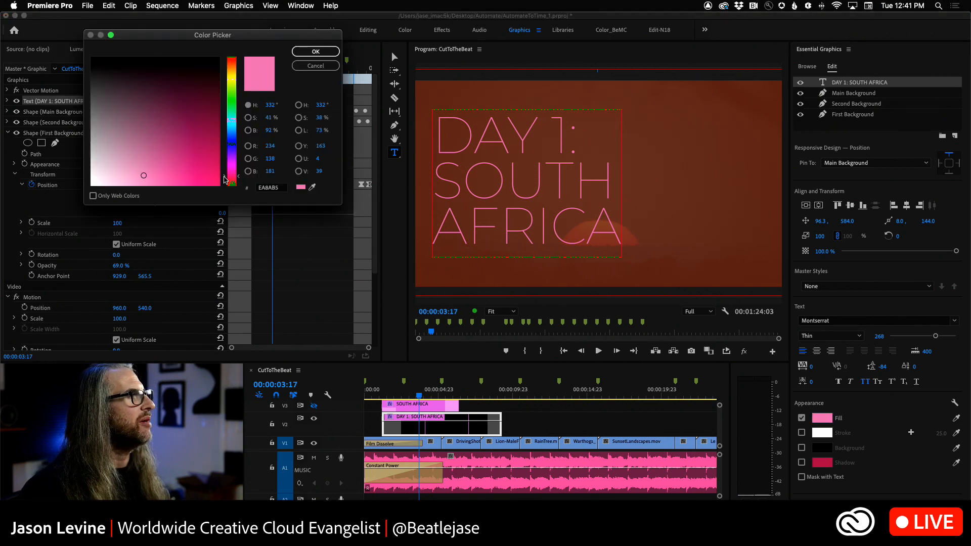
drag(225, 179, 229, 143)
mouse_move(160, 153)
mouse_down()
mouse_move(180, 131)
mouse_move(173, 143)
mouse_up()
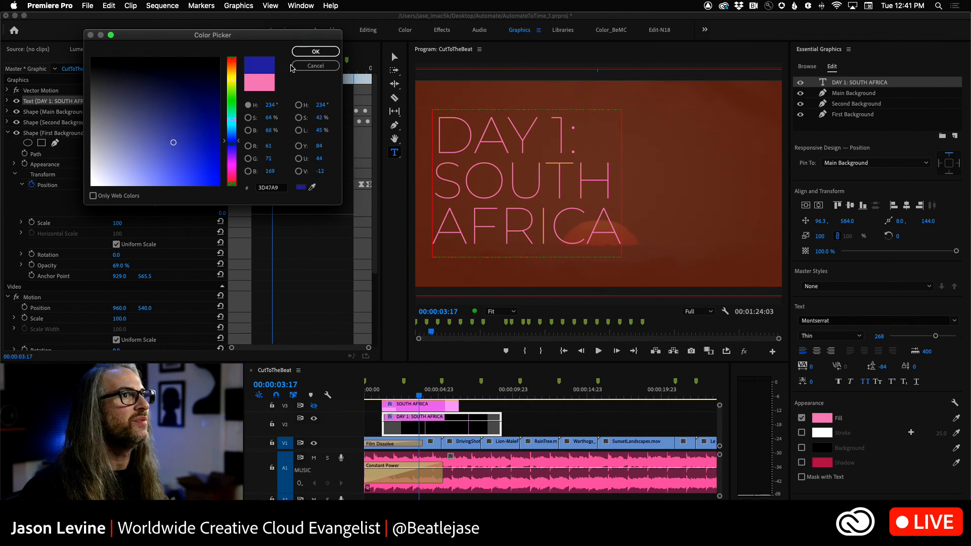
click(314, 53)
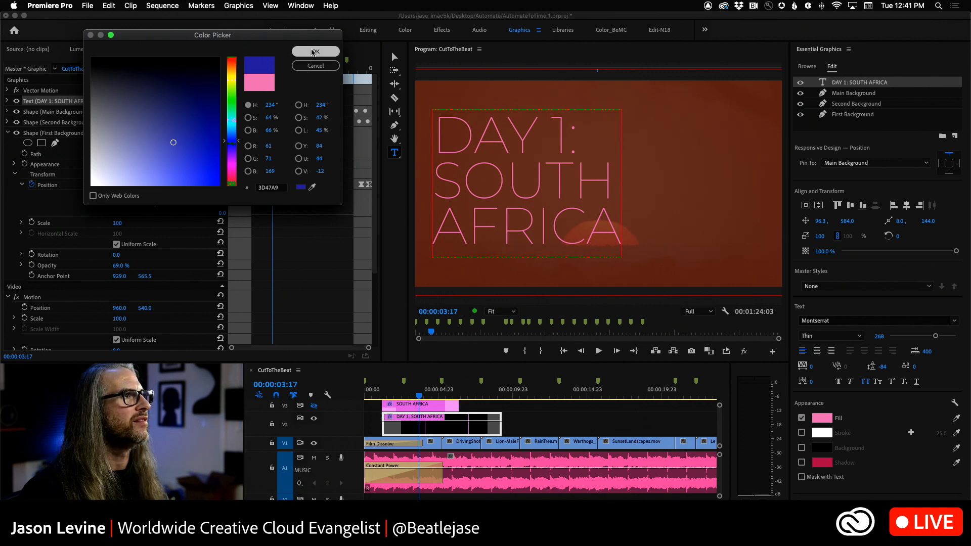
Step: Play the sequence from 00:00:00:00 to review the recoloured title over the sunrise footage
click(411, 395)
drag(412, 395, 357, 400)
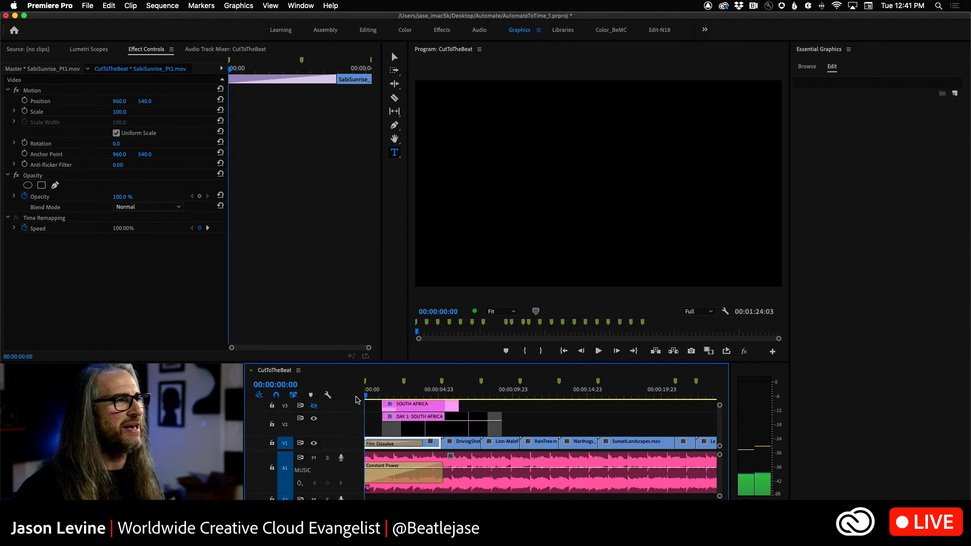
key(space)
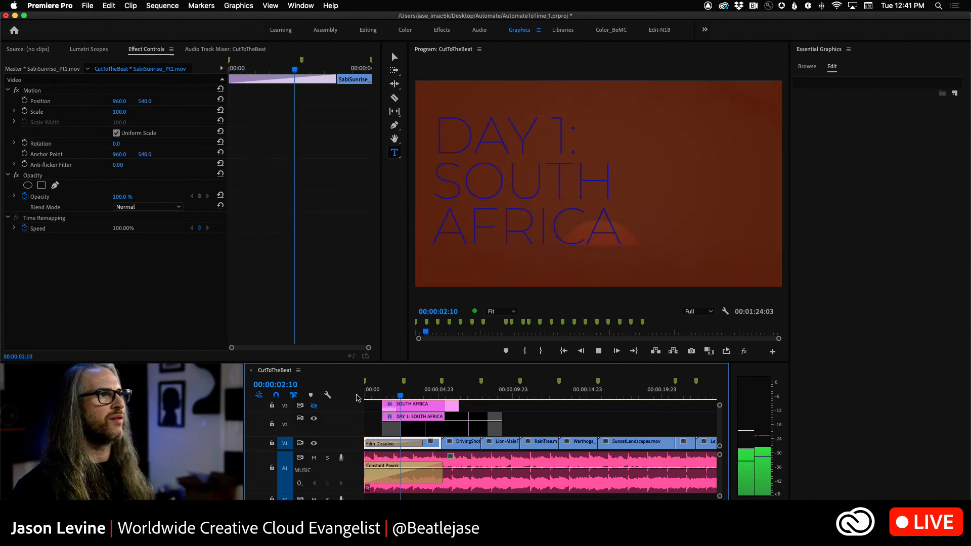
key(space)
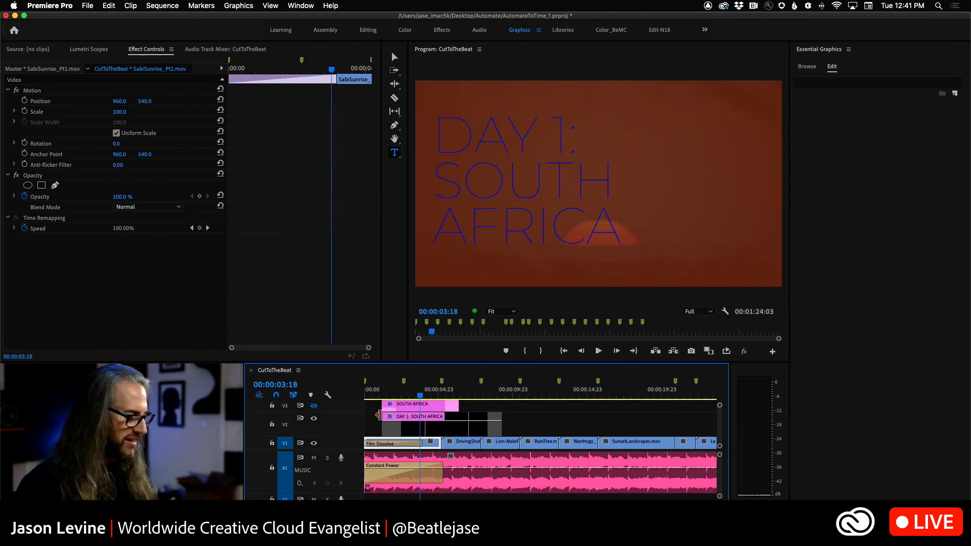
Step: Change the fill of the DAY 1: SOUTH AFRICA text to light pink D4AED3
click(424, 427)
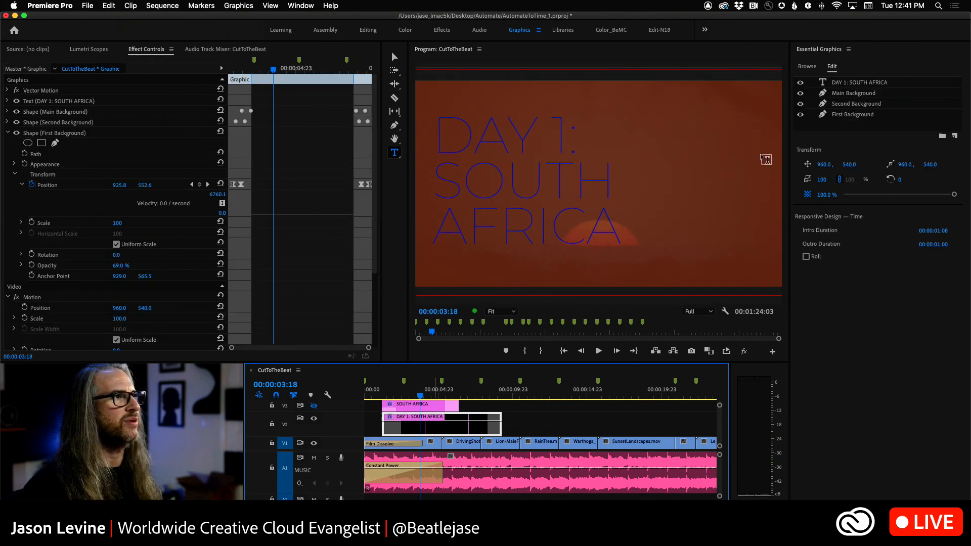
click(874, 82)
click(822, 418)
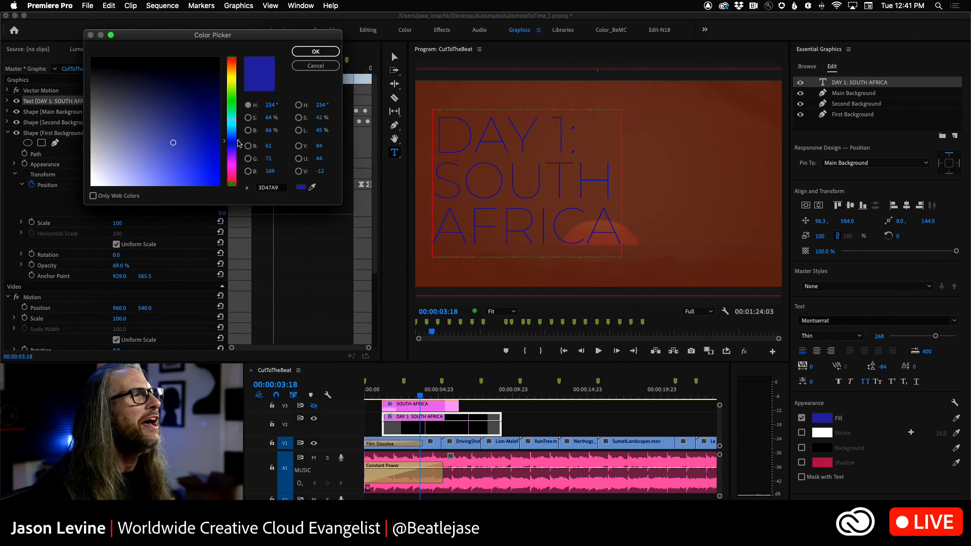
mouse_move(158, 144)
mouse_down()
mouse_move(117, 150)
mouse_move(111, 166)
mouse_up()
drag(227, 147, 223, 167)
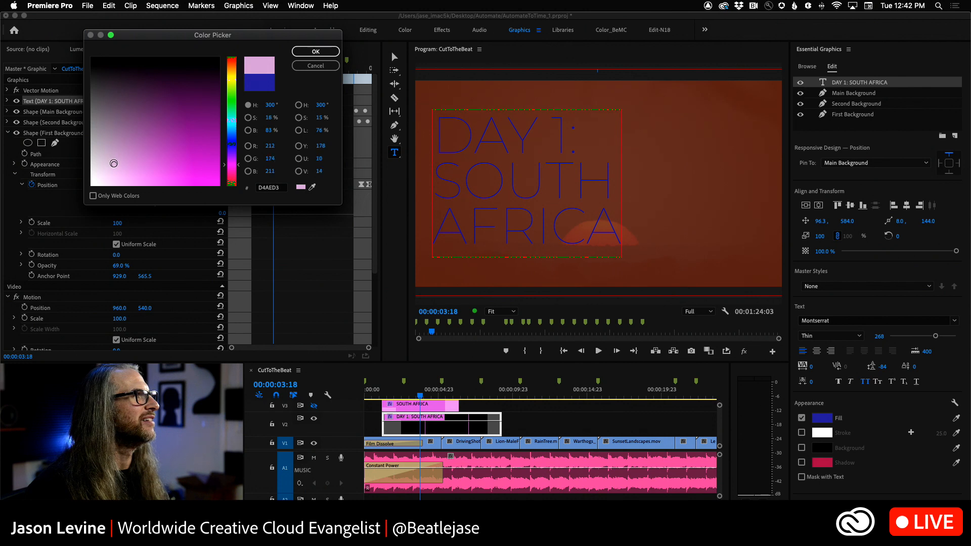
click(310, 53)
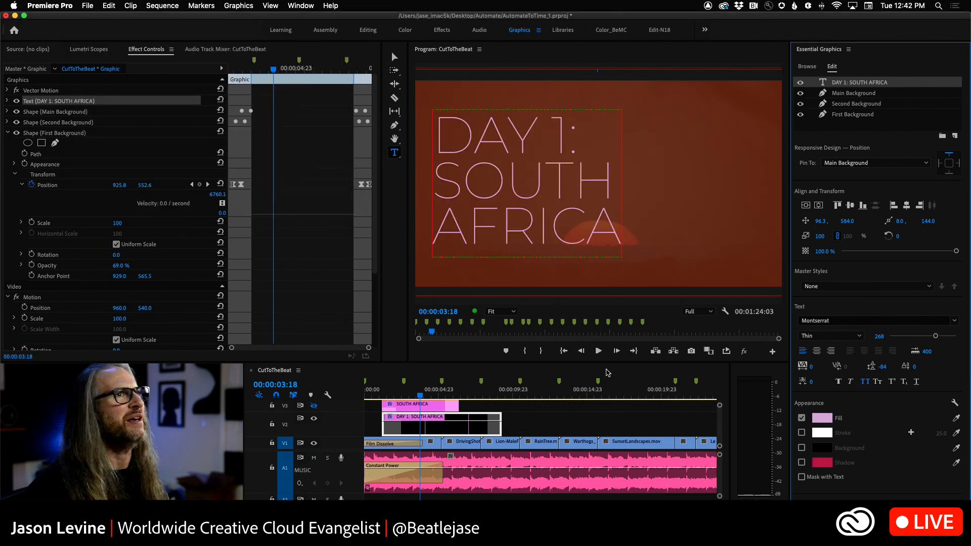
Step: Play the opening of the sequence to review the title with its light pink text
click(392, 396)
drag(393, 396, 376, 398)
key(space)
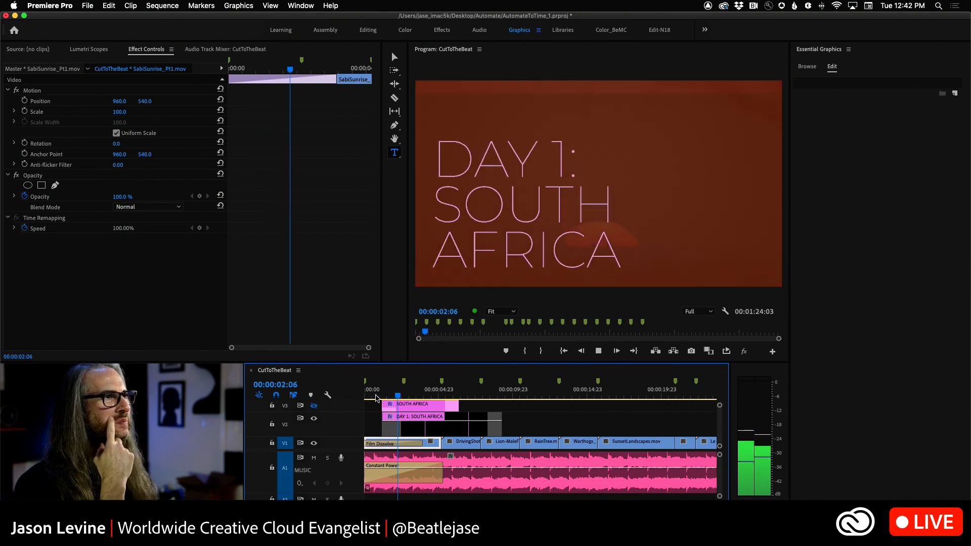
Step: Move the DAY 1: SOUTH AFRICA title clip on V2 to the start of the sequence and play it back
click(424, 431)
drag(424, 430, 407, 430)
click(389, 396)
key(space)
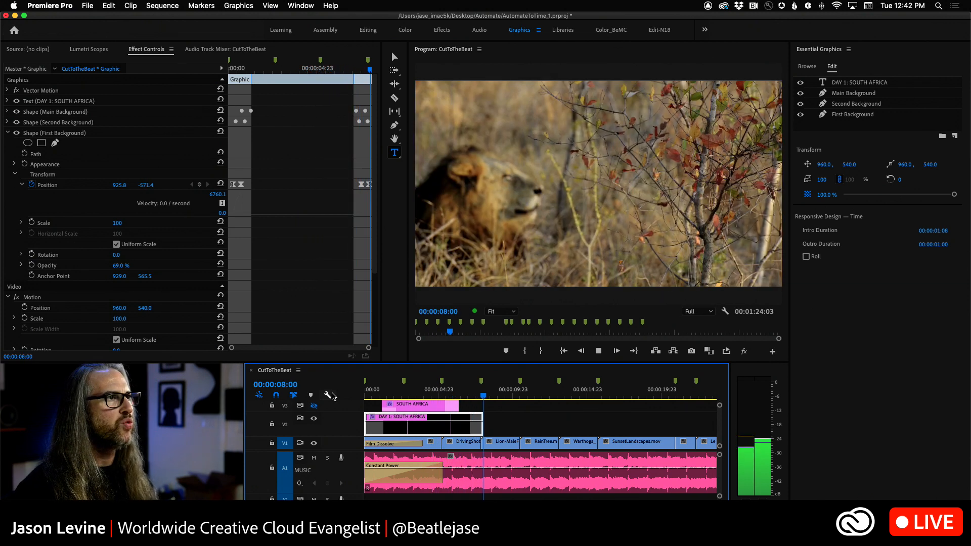
Step: Trim the end of the DAY 1: SOUTH AFRICA clip to the cut before the lion clip and play its outro
key(space)
drag(478, 429, 475, 428)
drag(497, 397, 441, 395)
key(space)
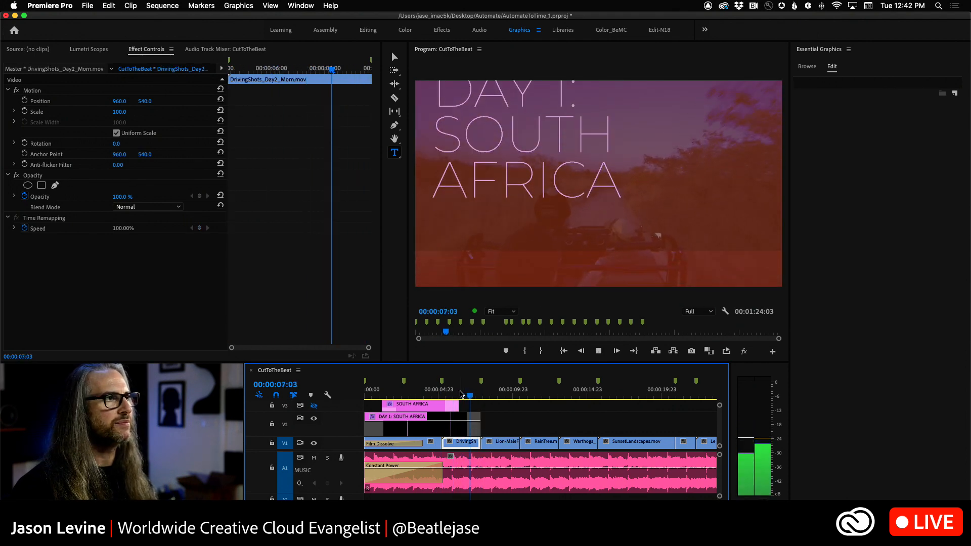
click(461, 394)
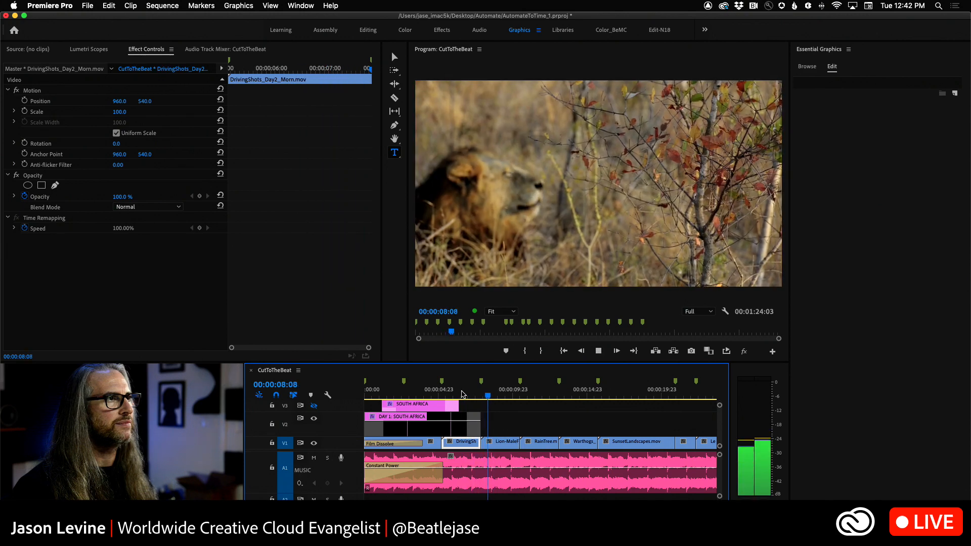
key(space)
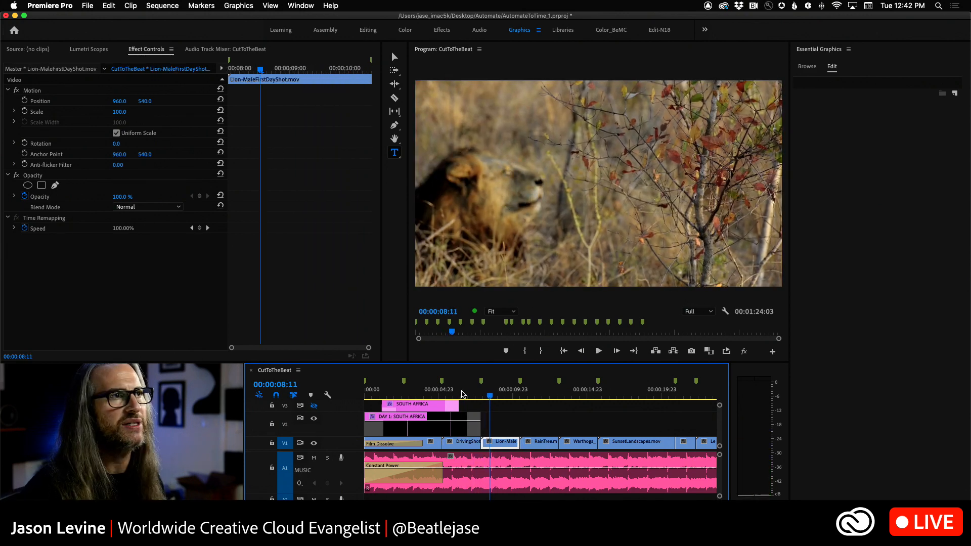
Step: Look through pages 3 to 8 of the free Adobe Stock graphics templates, returning to page 3
click(801, 69)
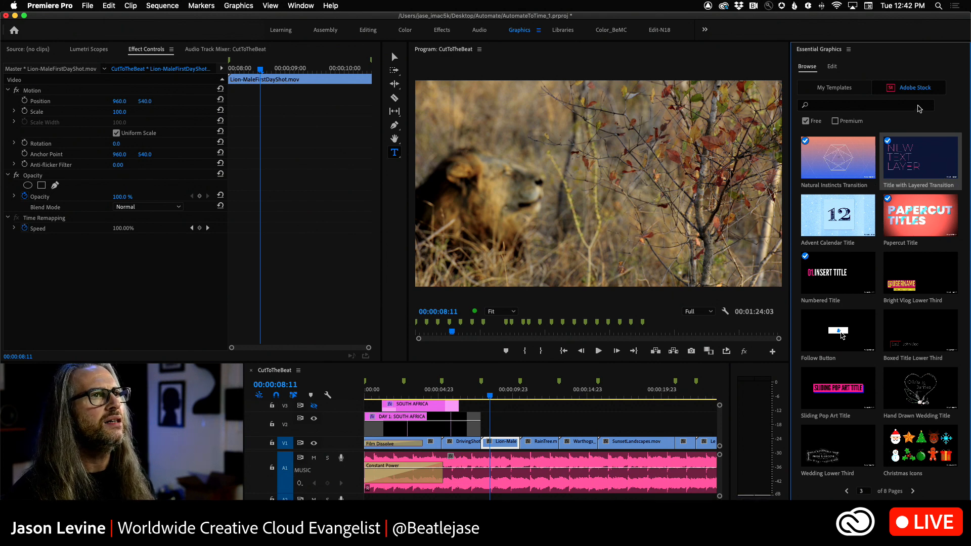
click(913, 491)
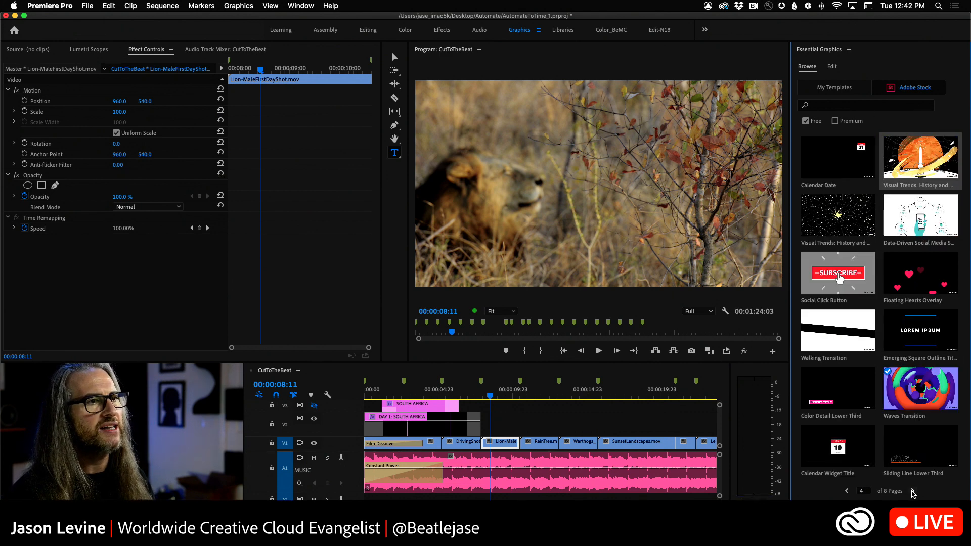
click(913, 491)
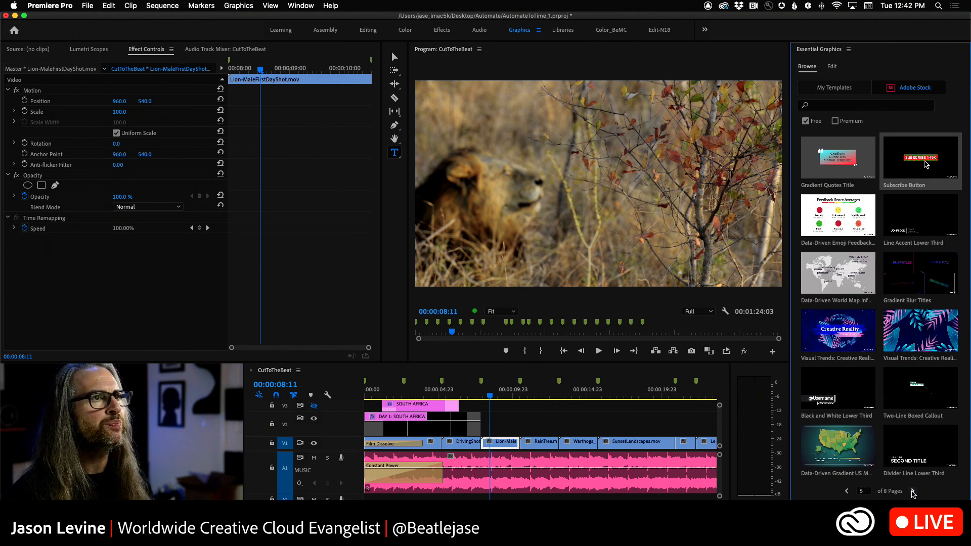
click(913, 491)
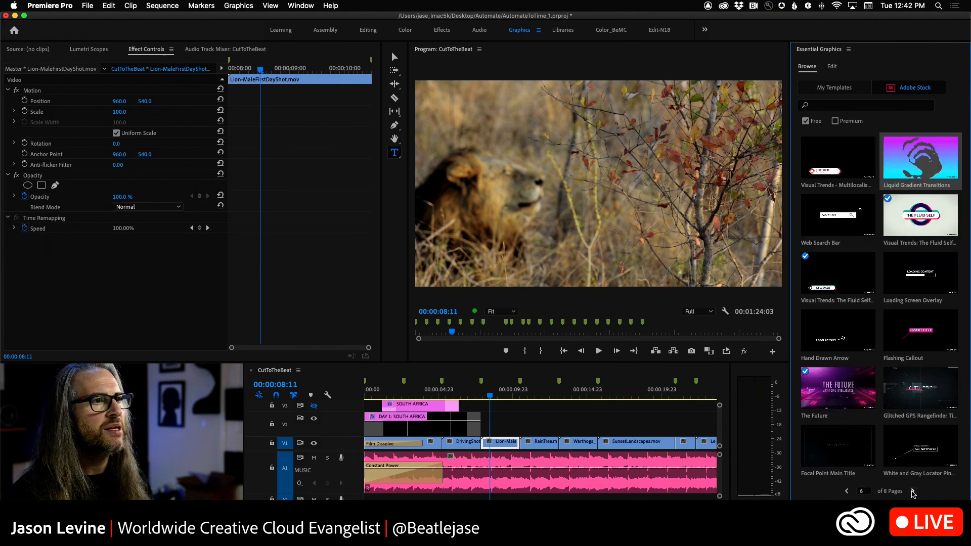
click(913, 491)
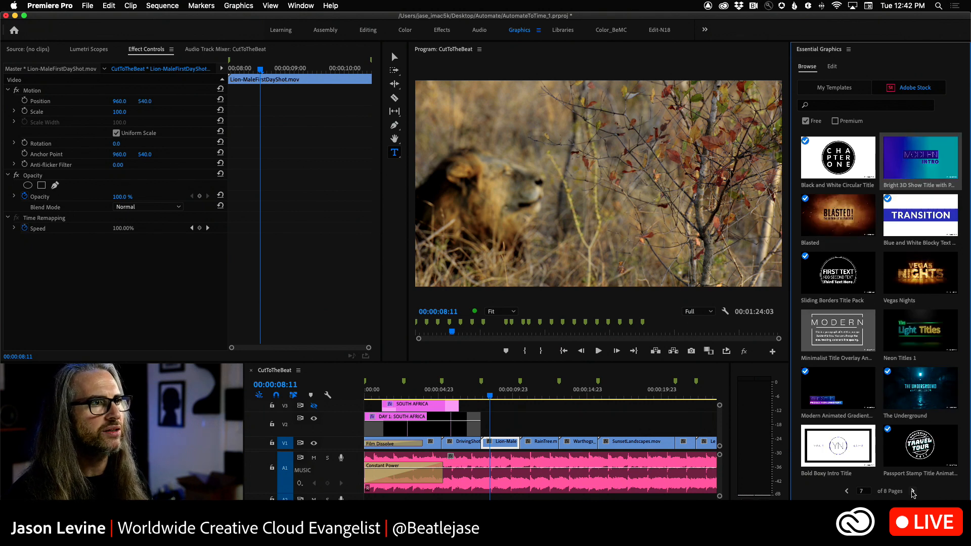
click(913, 491)
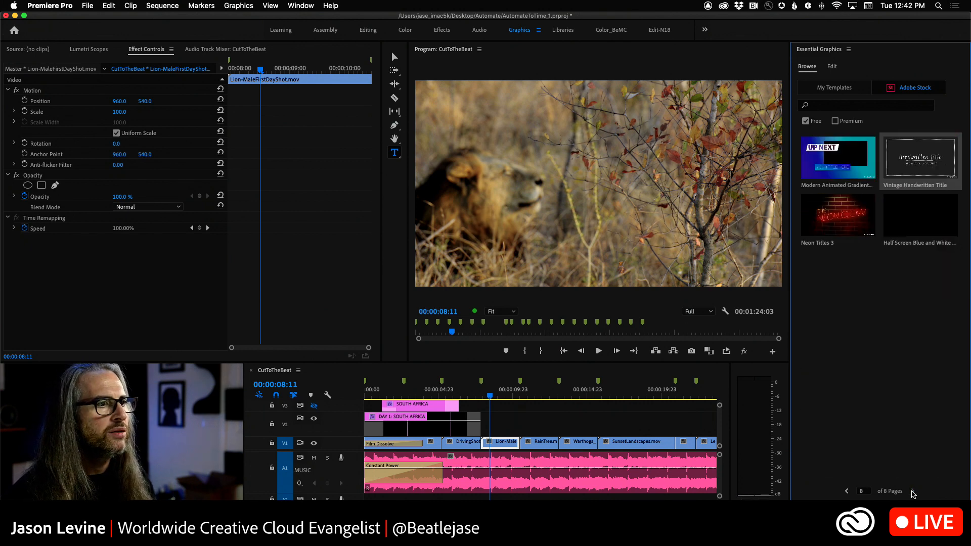
click(848, 493)
click(848, 492)
click(847, 493)
click(847, 493)
click(848, 493)
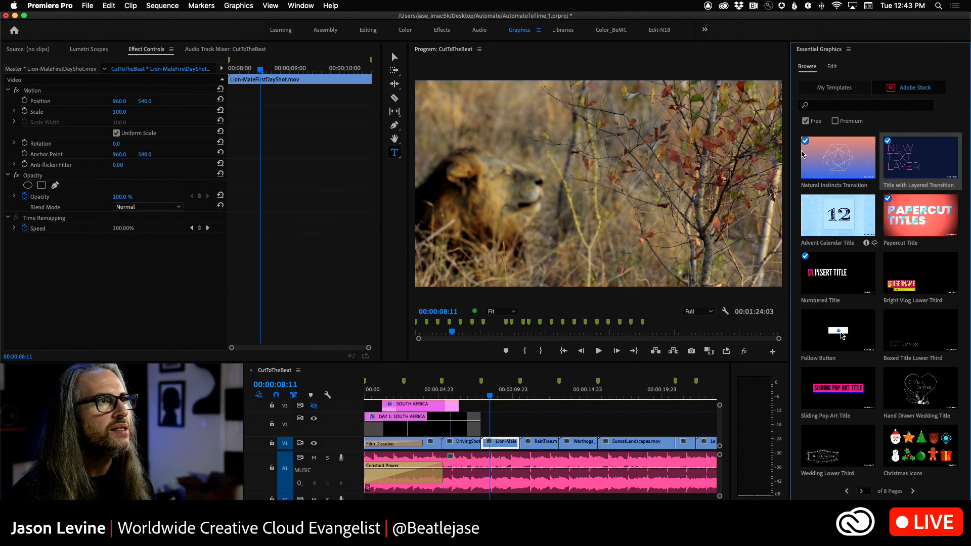
Step: Search the Adobe Stock templates for "transitions" and preview Camera Flashes and Stripes Transition in their info views
click(822, 106)
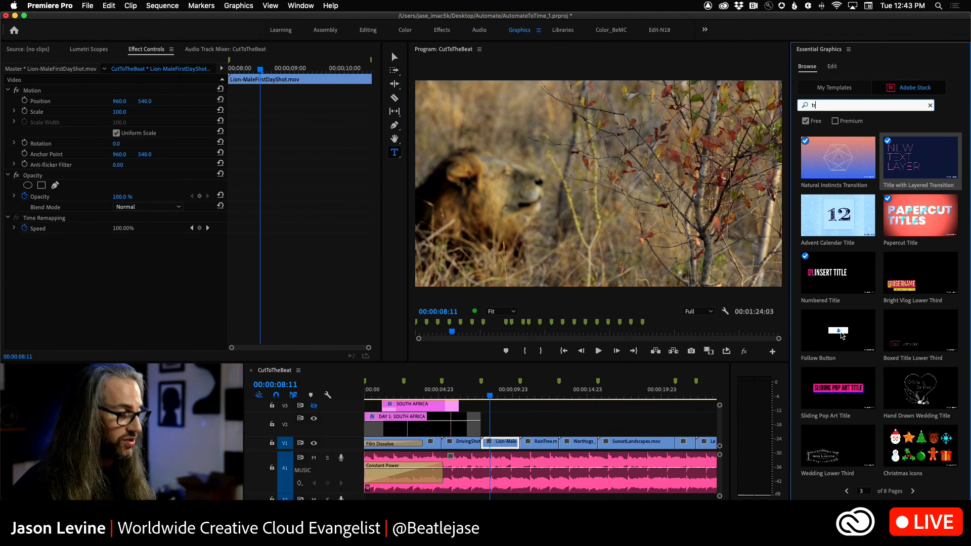
key(Return)
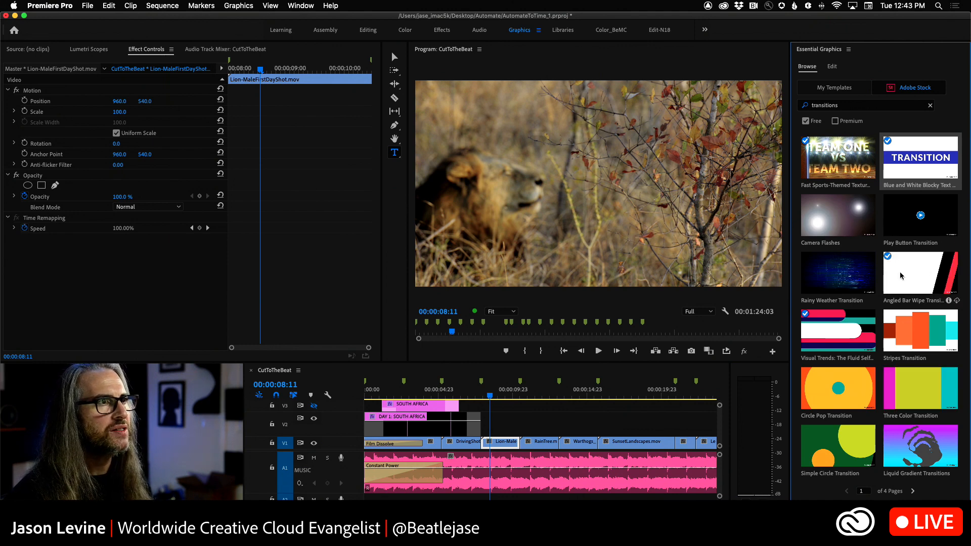
click(866, 242)
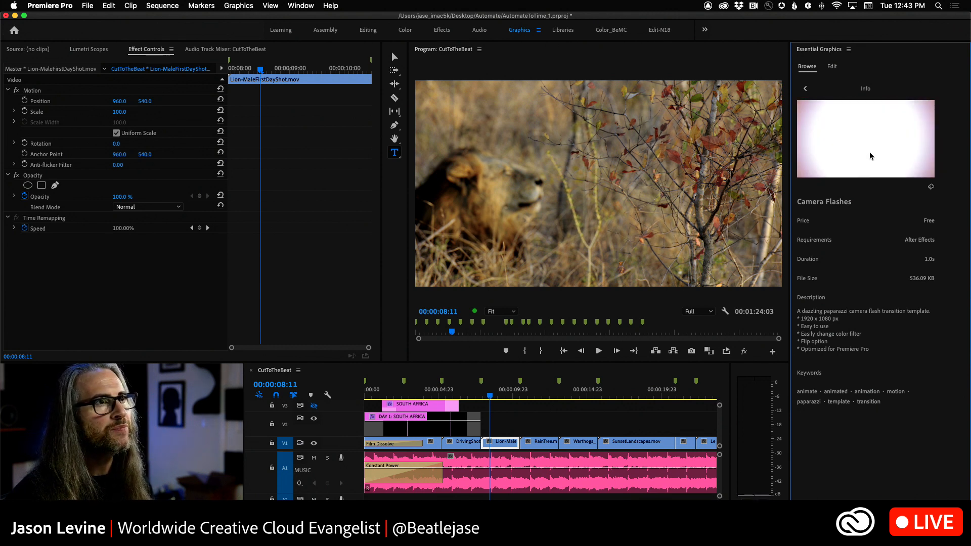
click(805, 88)
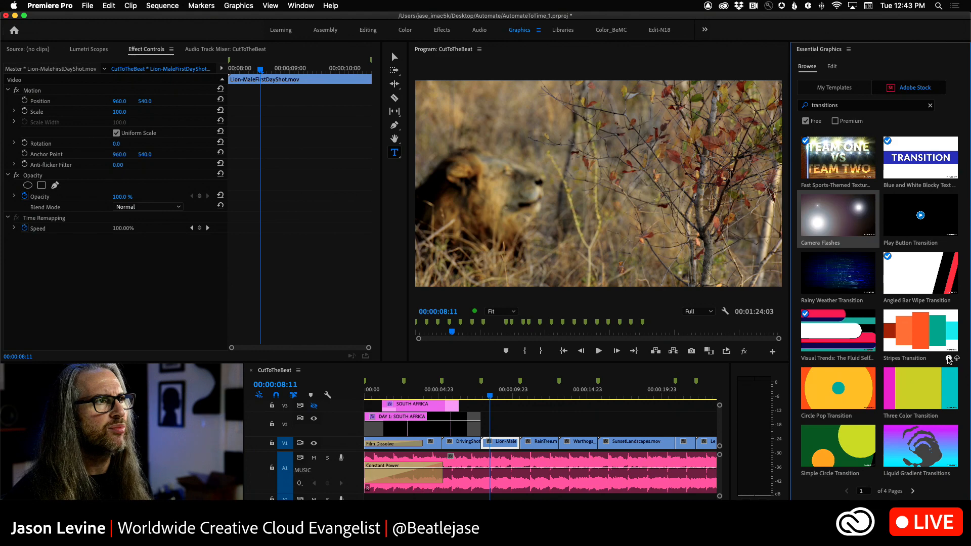
click(949, 359)
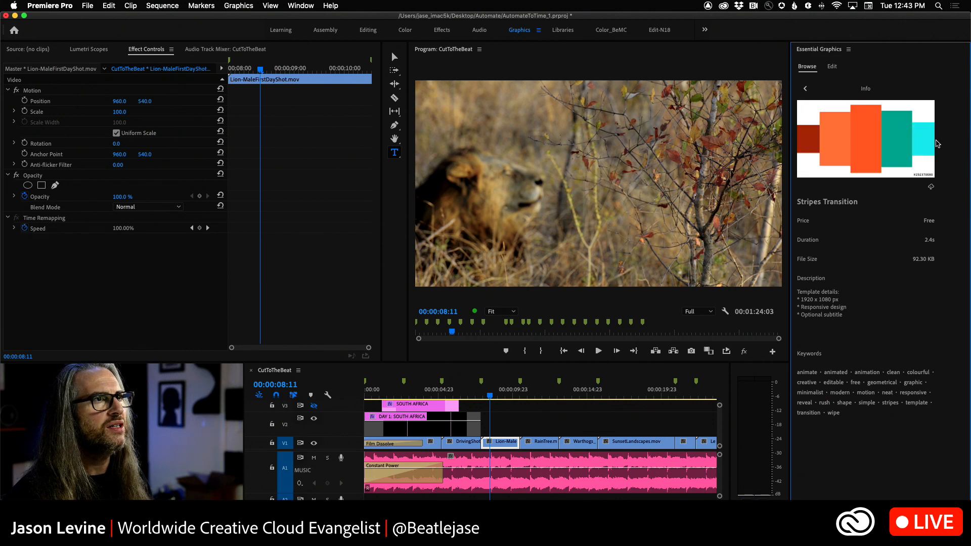
click(805, 88)
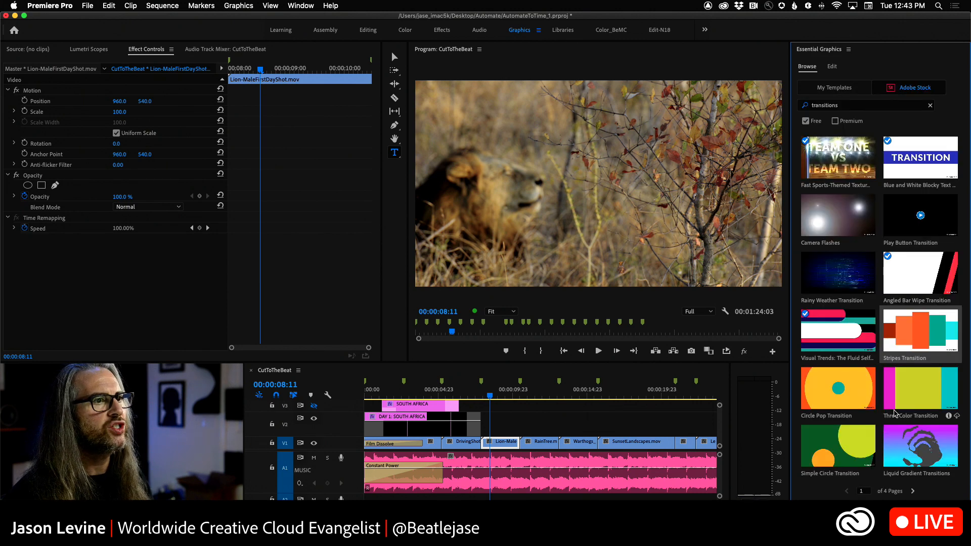
Step: Look through the remaining pages of free transition templates and preview the Natural Instincts Transition
click(913, 491)
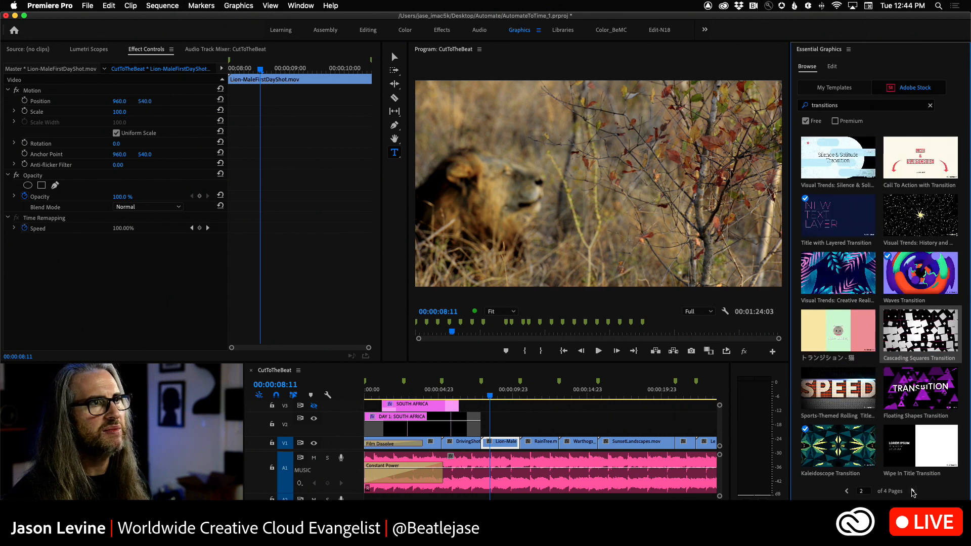
click(913, 491)
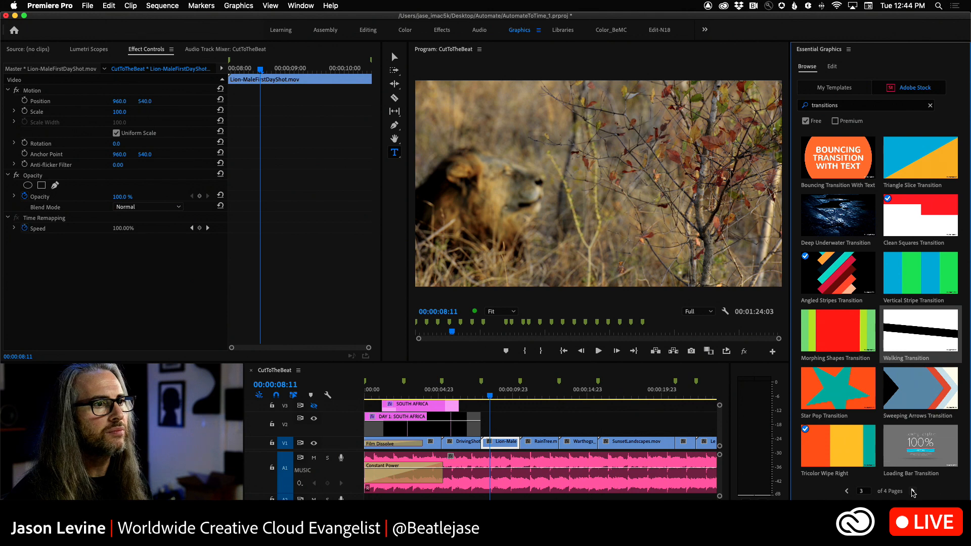
click(913, 492)
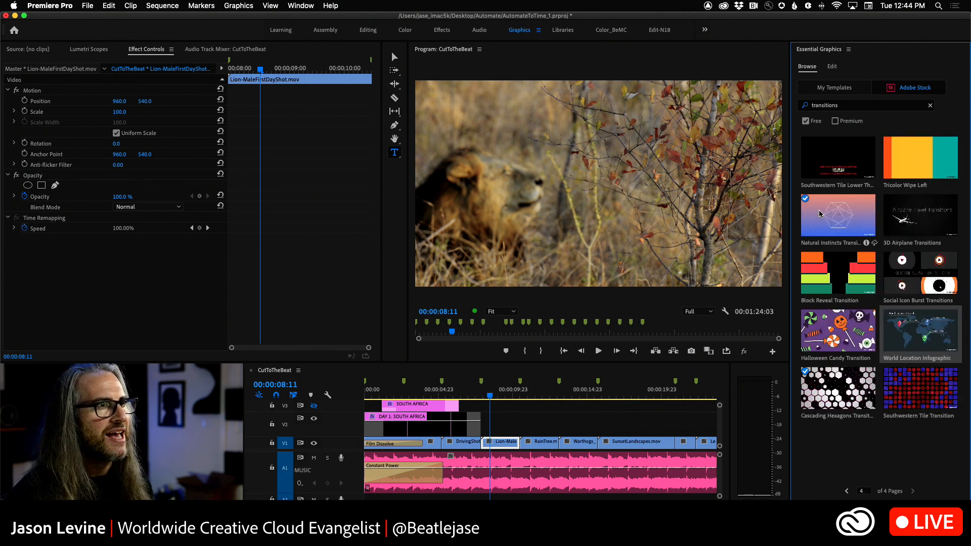
click(867, 244)
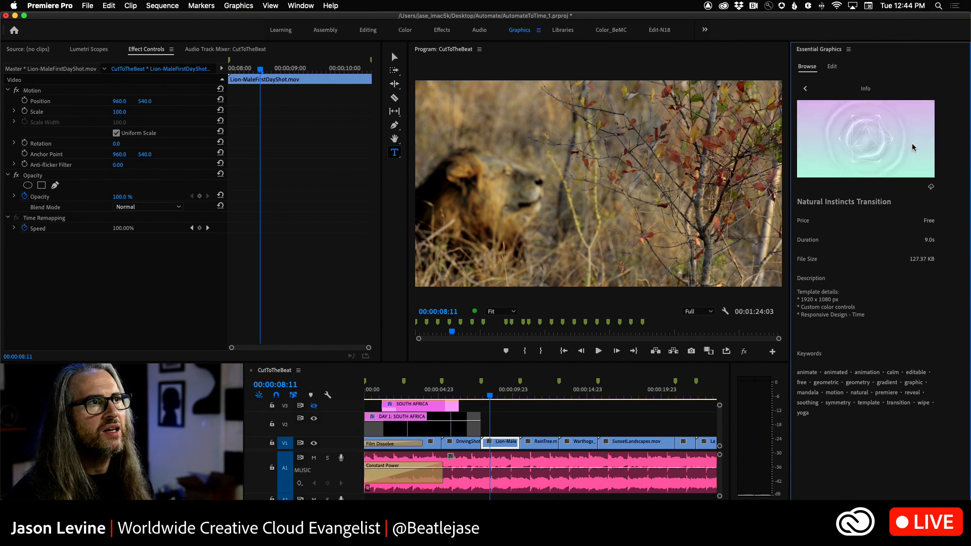
click(807, 90)
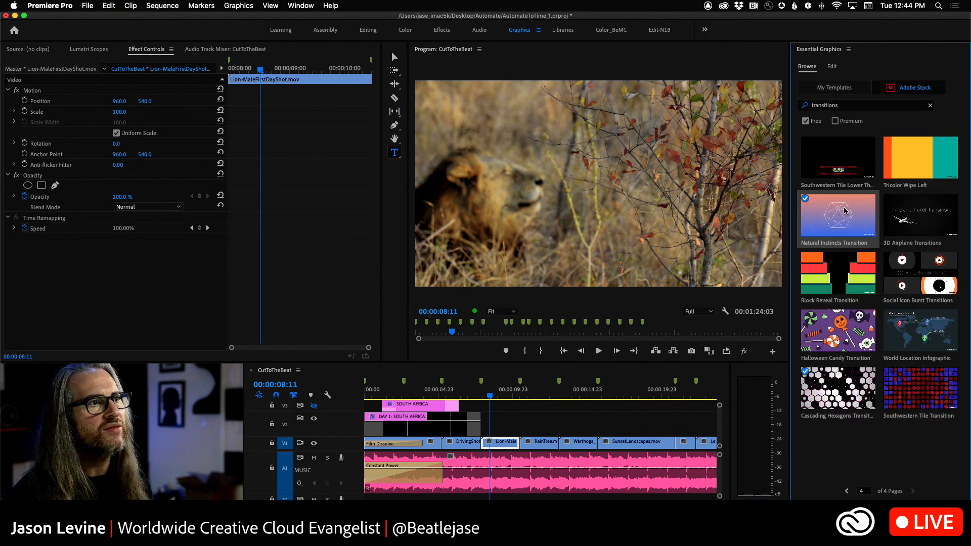
Step: Remove the Free filter from the transition search and preview the premium 2D Splash Transitions template
click(807, 121)
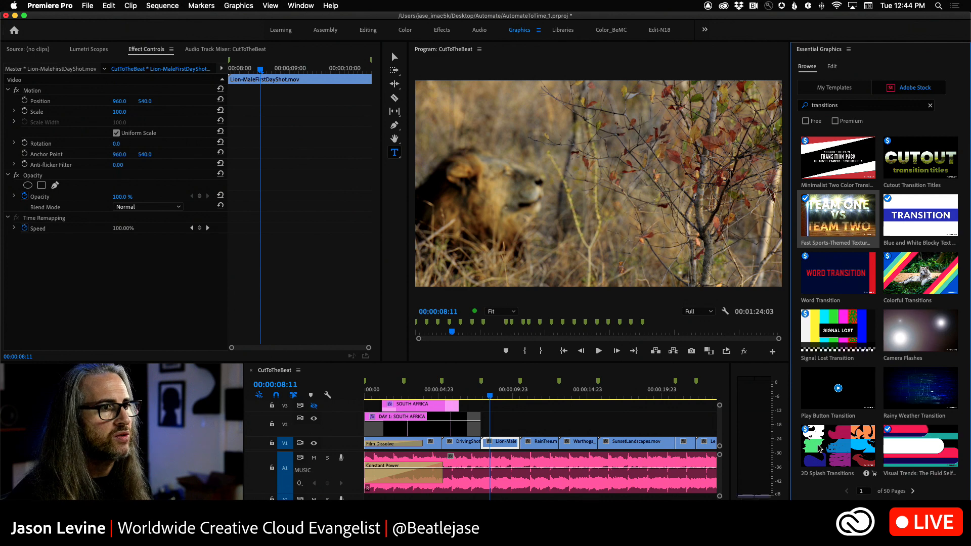
click(865, 474)
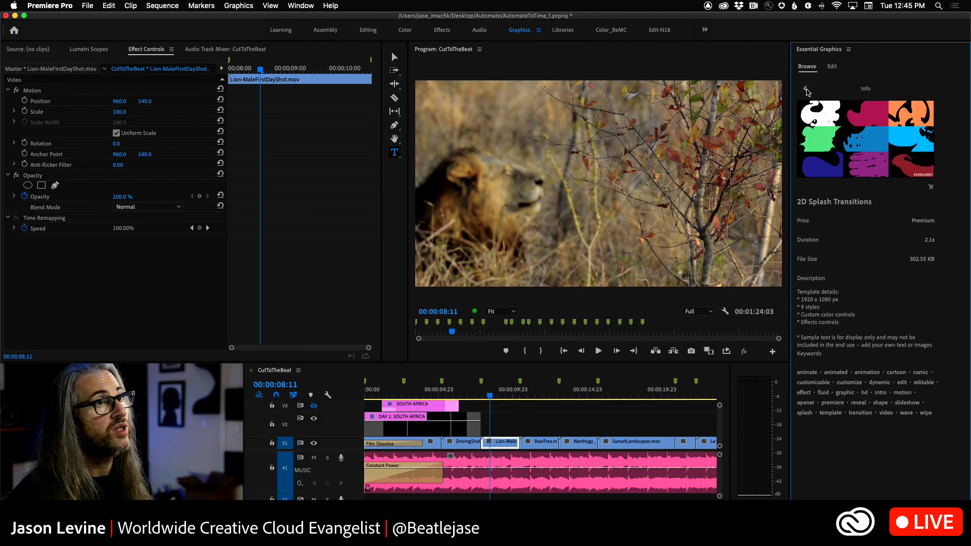
click(806, 90)
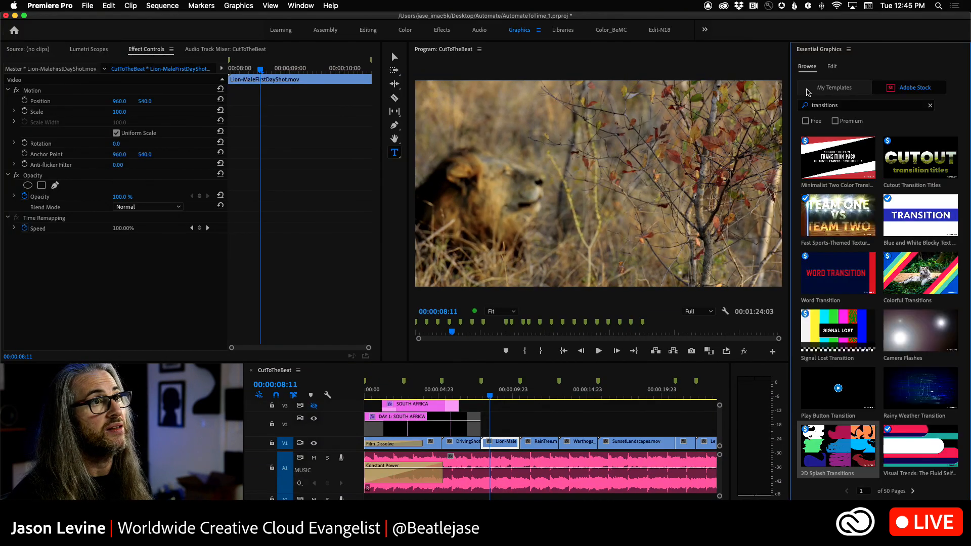
Step: Preview the Floating Shapes Transition template on page 2 of the unfiltered transition results
click(913, 491)
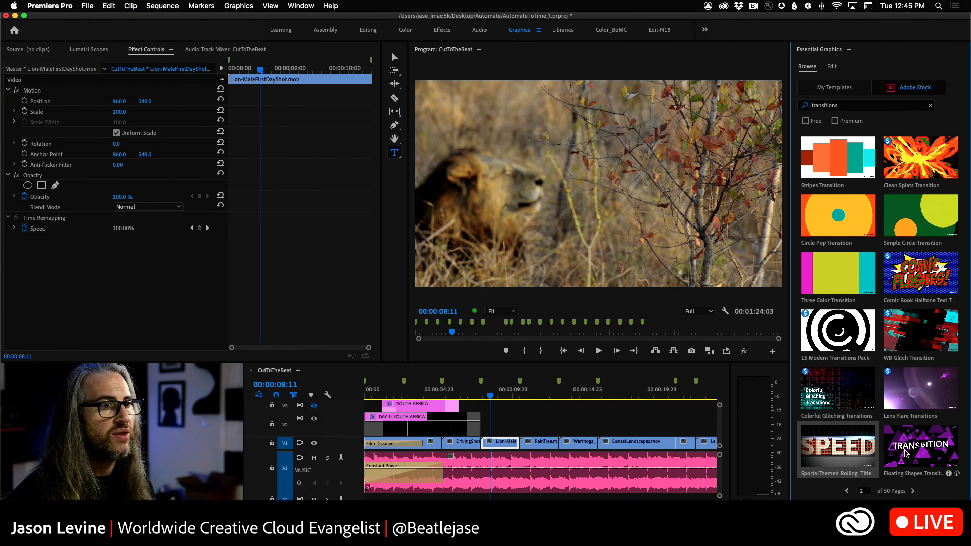
click(949, 474)
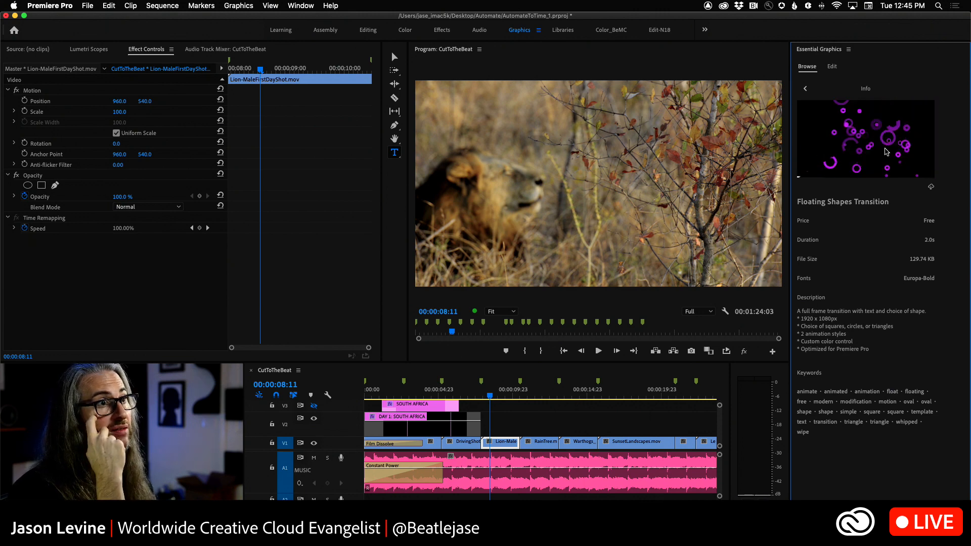
click(804, 90)
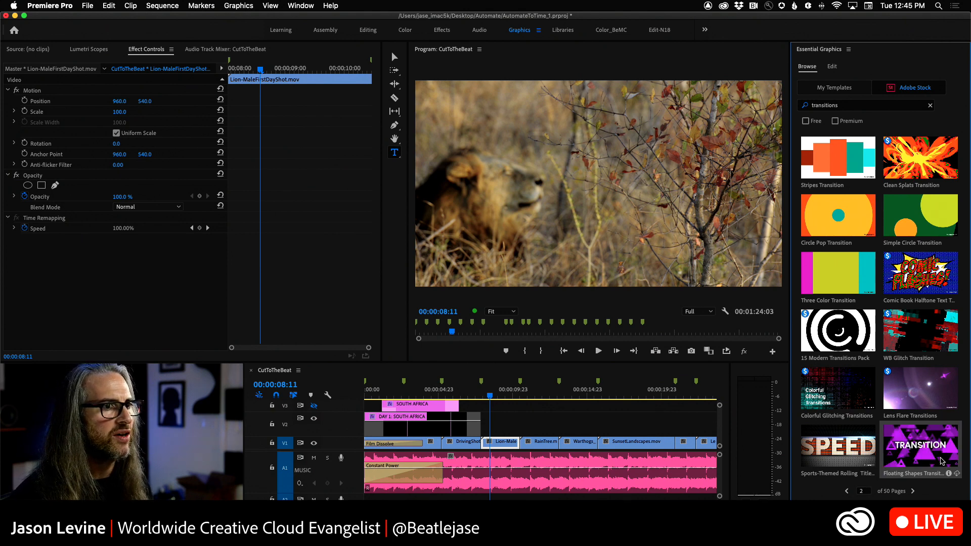
Step: Add the Floating Shapes Transition to V2 at the start of the Warthogs clip and select it with the playhead at 00:00:13:20
drag(740, 428, 543, 422)
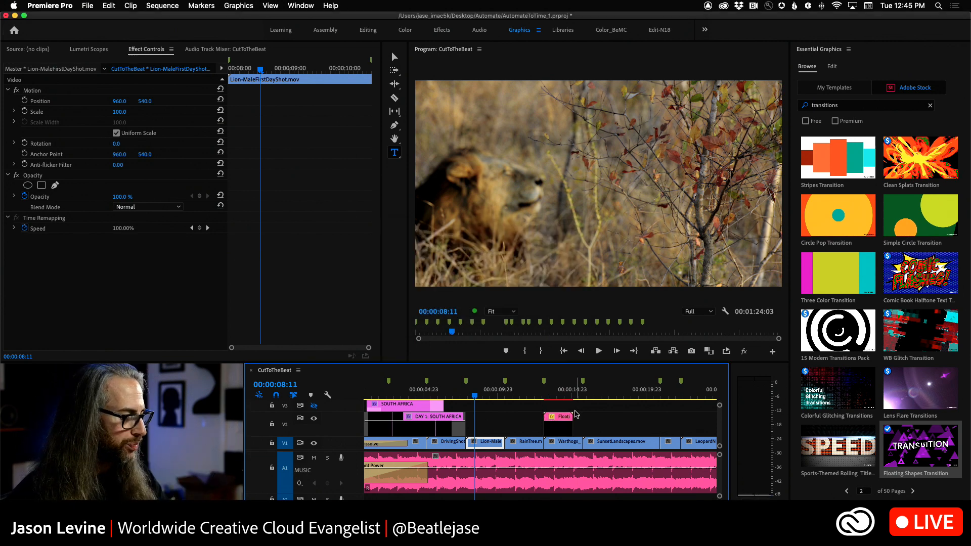
drag(534, 389, 556, 398)
click(564, 422)
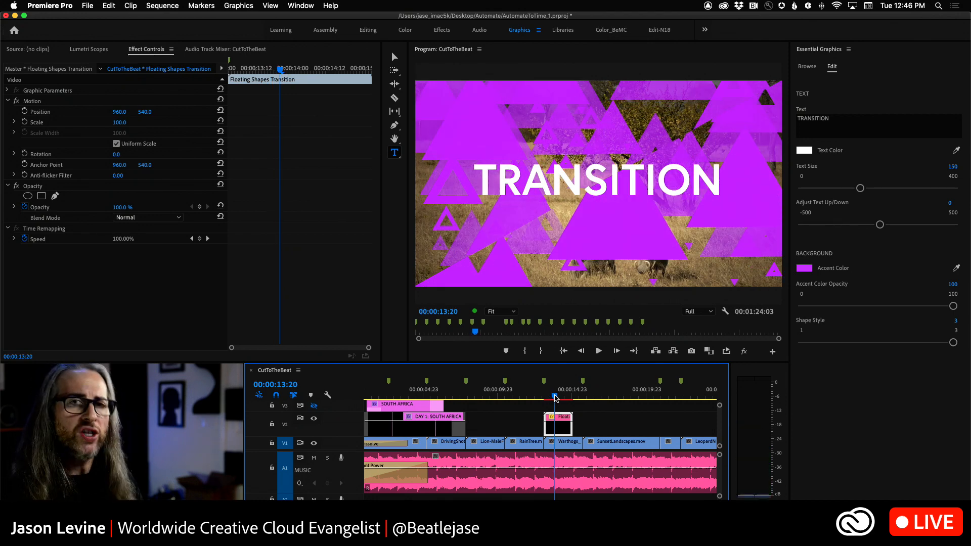
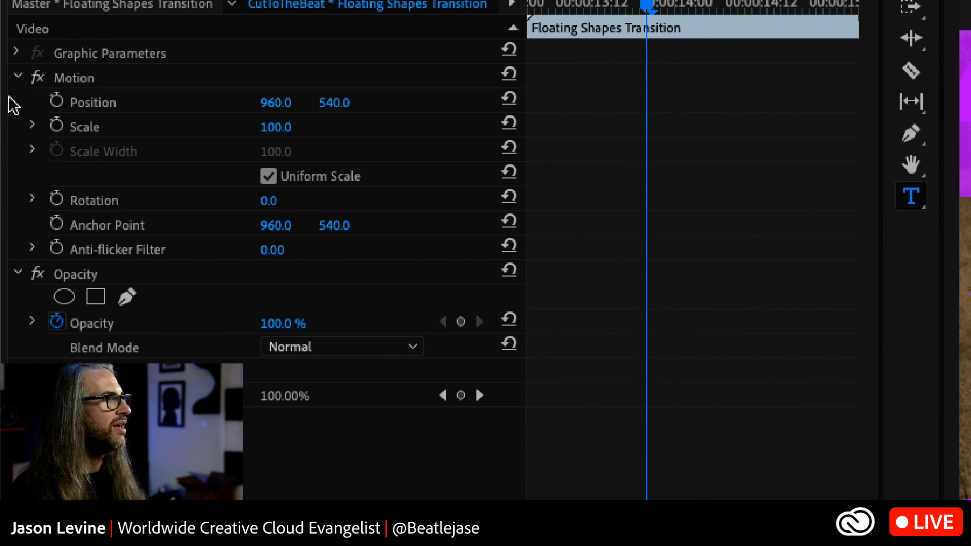
Step: Change the Floating Shapes Transition's text to FROM DAY TO NIGHT and set its text size to 97
click(16, 52)
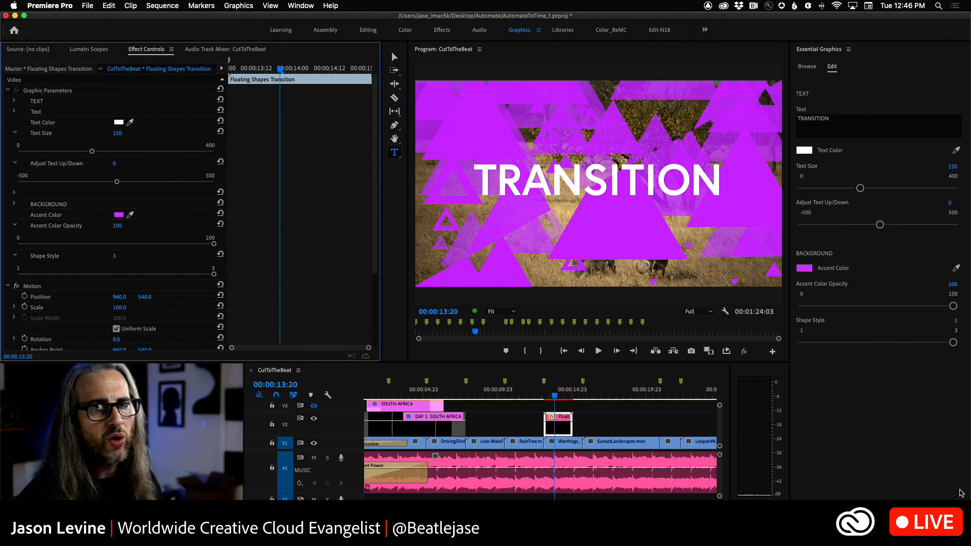
click(835, 120)
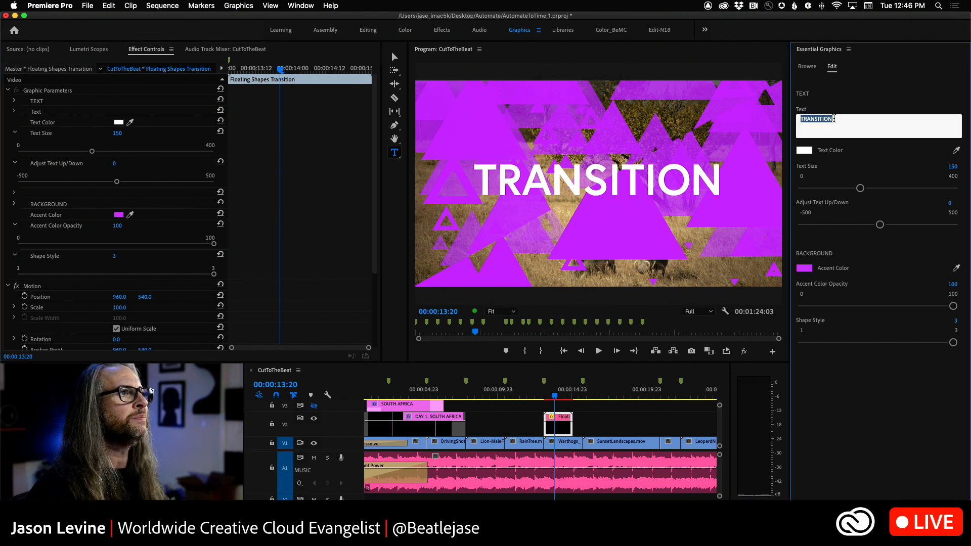
text(FROM DAY TO NIGHT)
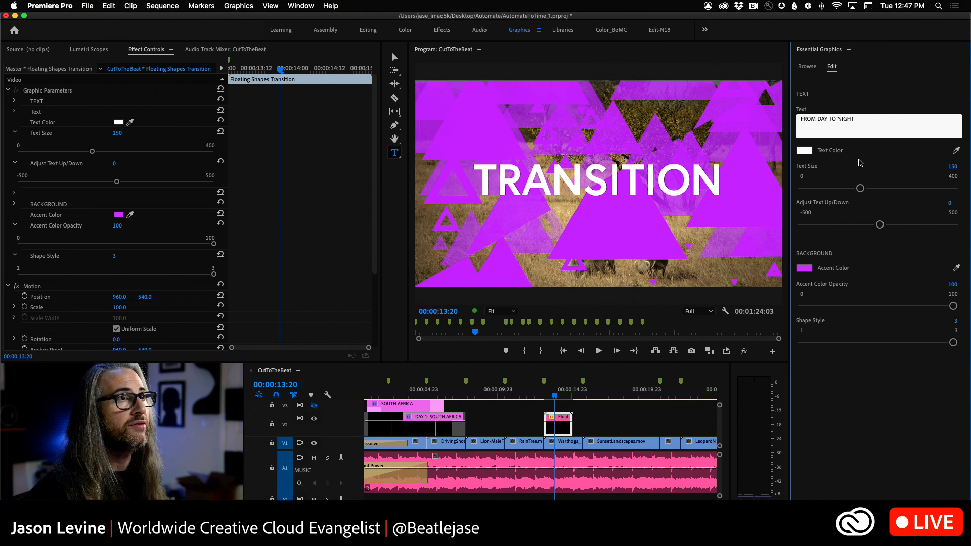
click(904, 171)
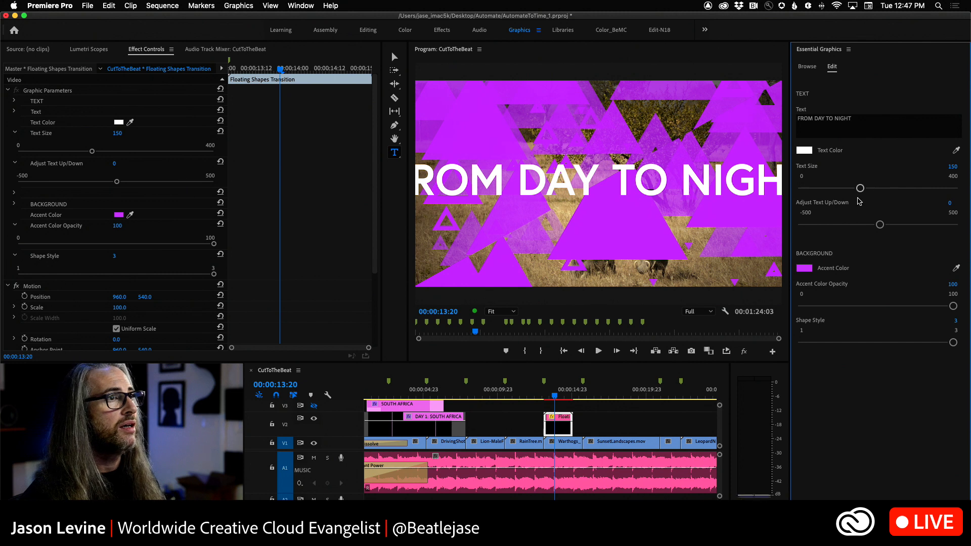
drag(860, 189, 838, 189)
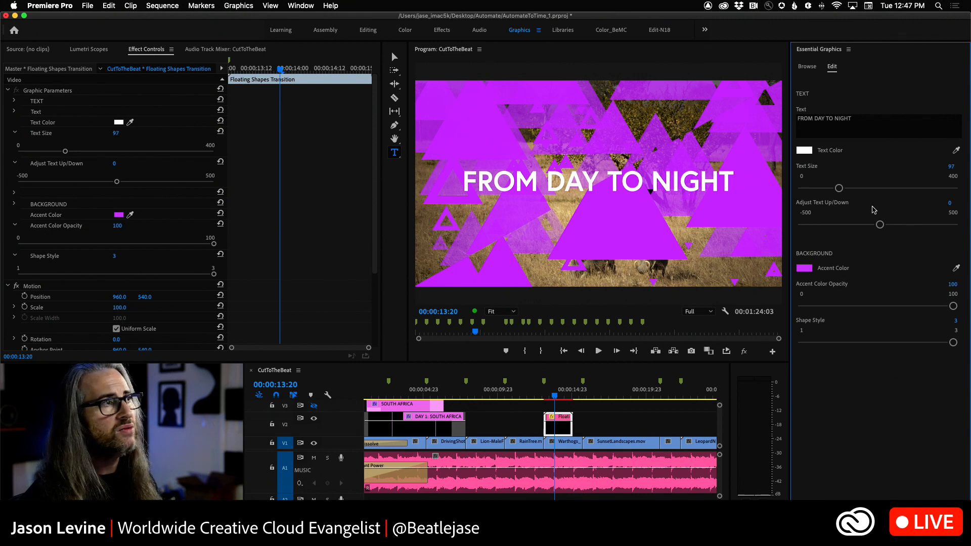
Step: Change the transition's accent color to the burnt orange D06F44
click(804, 269)
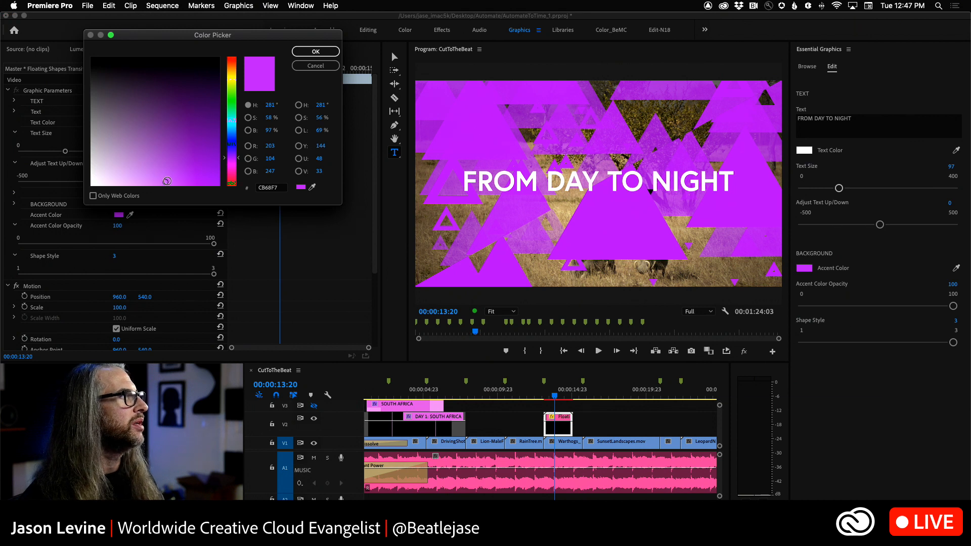
drag(226, 160, 236, 66)
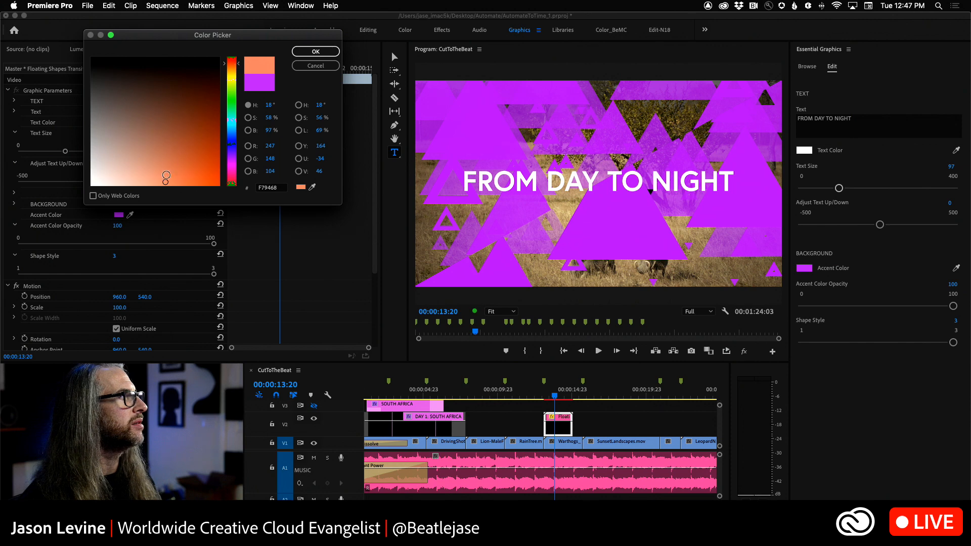
click(188, 161)
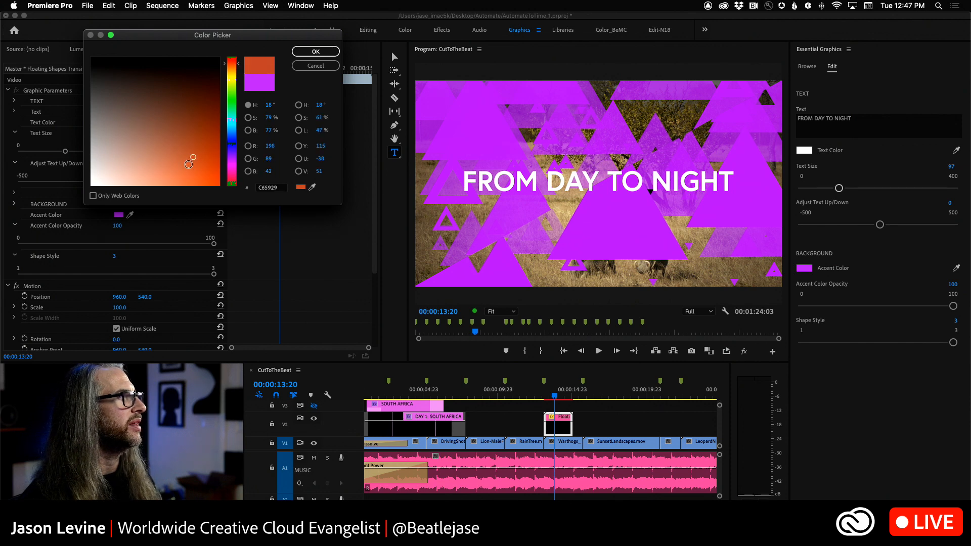
drag(192, 158, 177, 162)
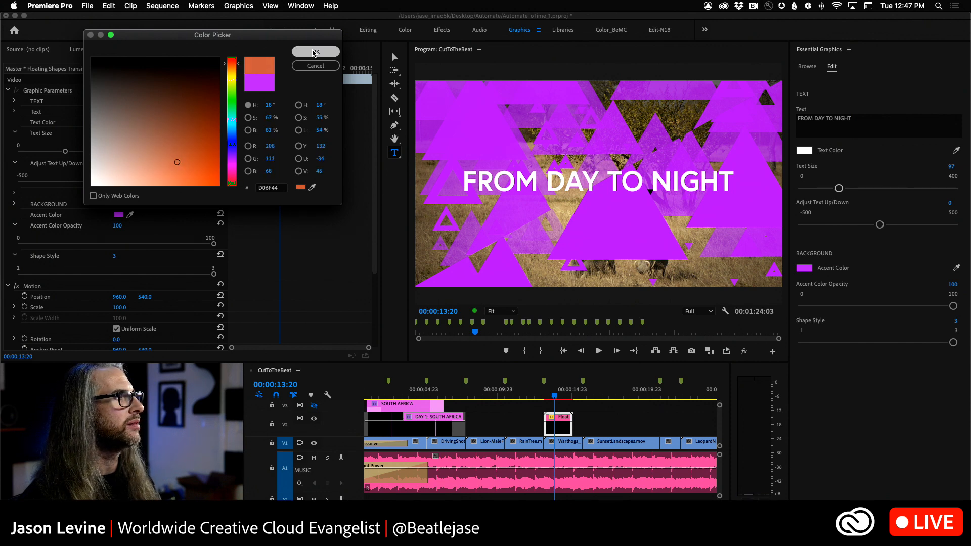
click(314, 53)
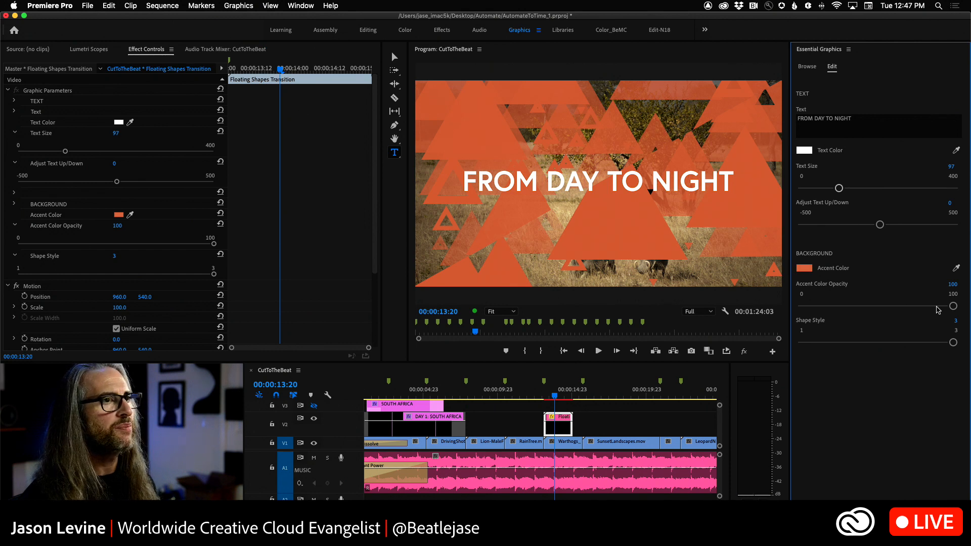
Step: Set the transition's accent color opacity to 66 and its shape style to 2
drag(955, 309, 910, 306)
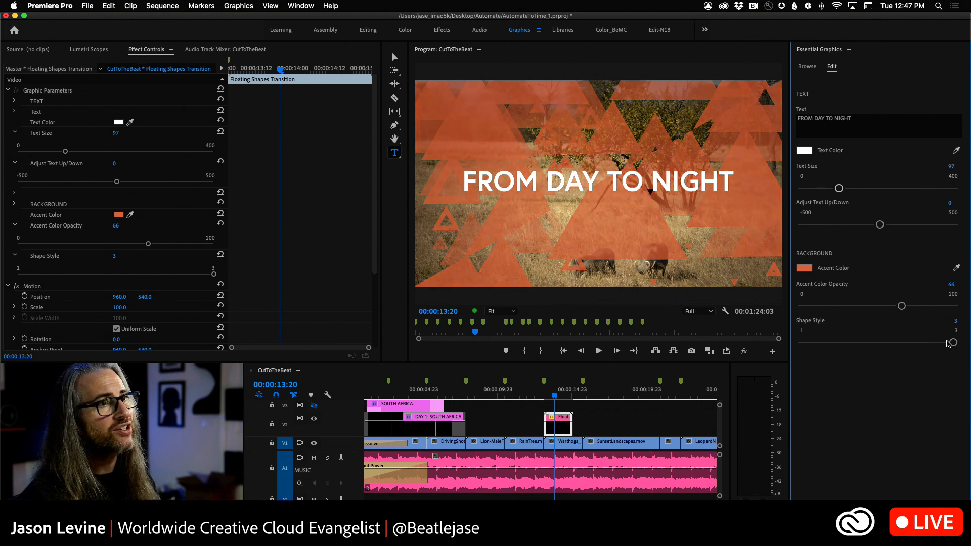
drag(954, 344, 913, 346)
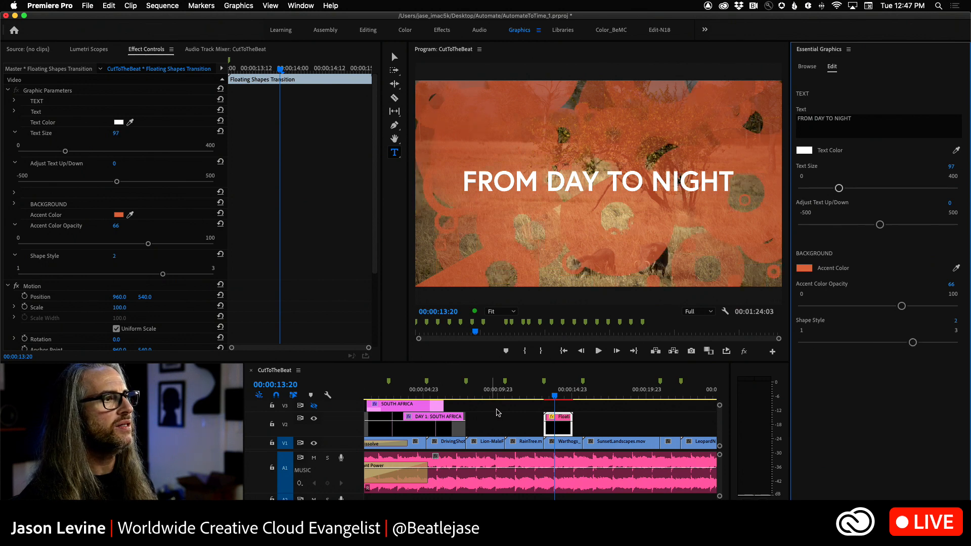
Step: Play the sequence from the end of the RainTree clip through the Floating Shapes Transition
click(555, 399)
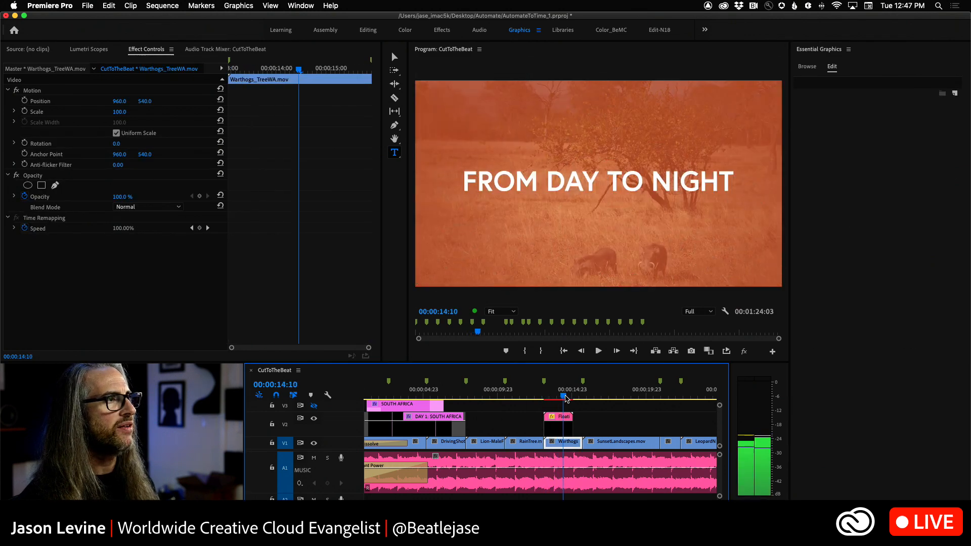
mouse_move(555, 399)
mouse_down()
mouse_move(541, 400)
mouse_move(578, 400)
mouse_move(538, 403)
mouse_up()
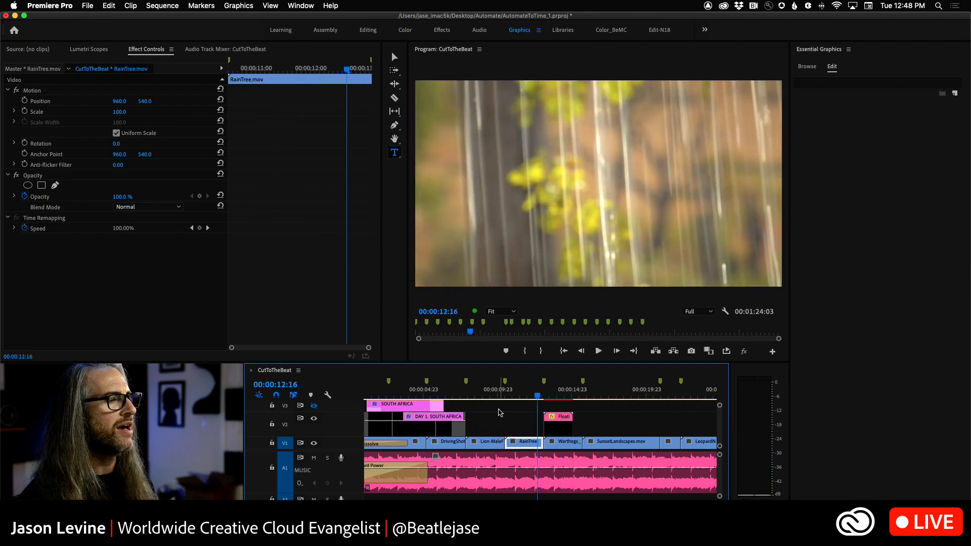
key(space)
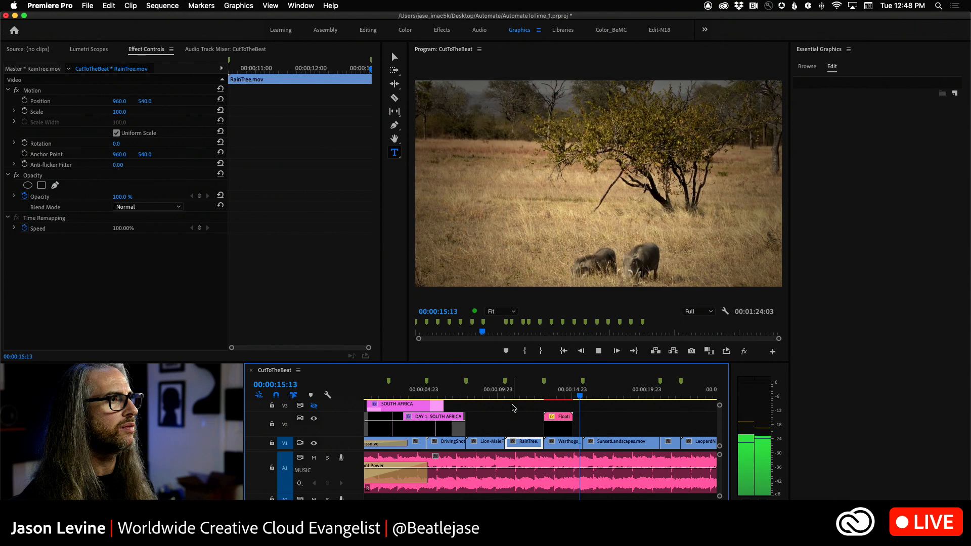
key(space)
Step: Move the Floating Shapes Transition along V2 from the Warthogs clip to the LionessCubs clip after SunsetLandscapes
drag(600, 398, 629, 406)
click(519, 428)
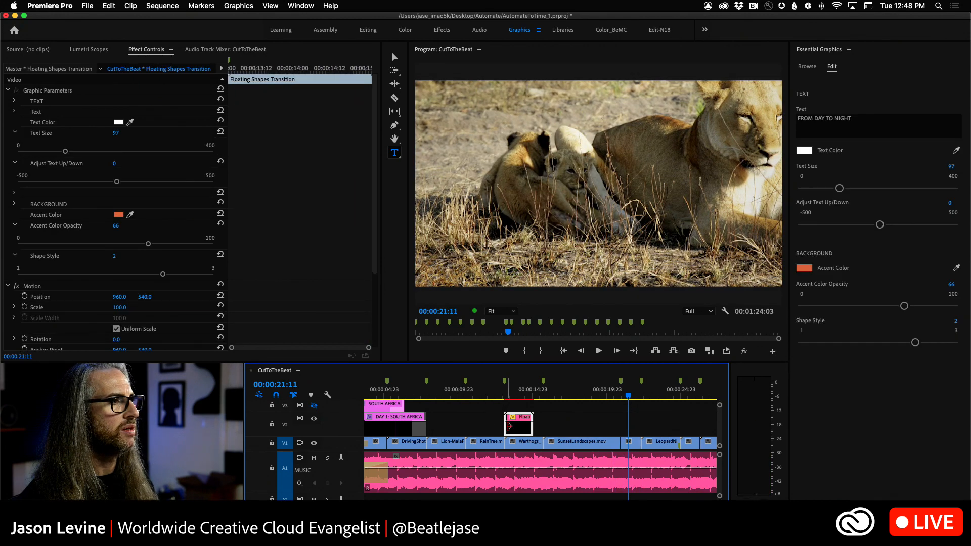
drag(521, 430, 631, 429)
drag(628, 394, 631, 394)
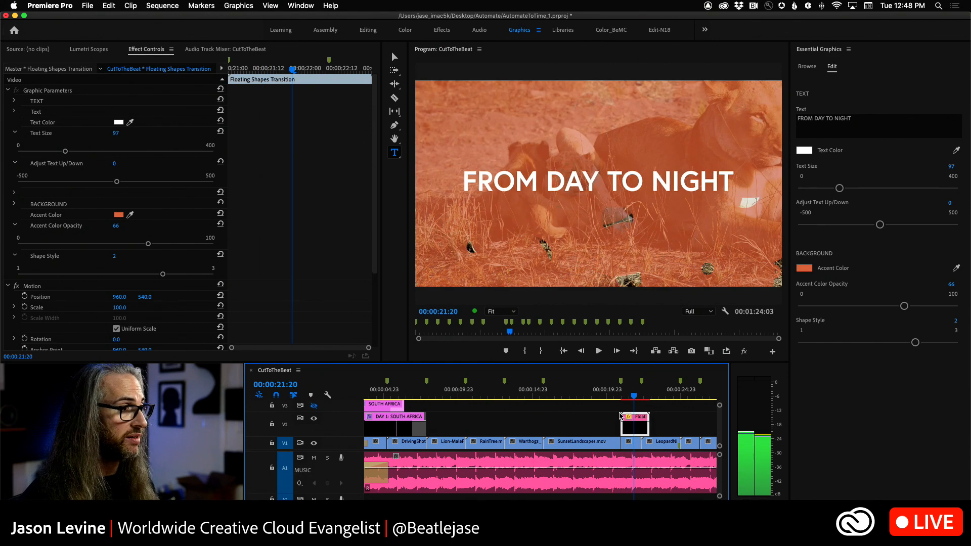
Step: Shift the Floating Shapes Transition slightly earlier on V2 so it spans the LionessCubs clip
key(=)
key(=)
drag(541, 430, 530, 431)
key(backslash)
Step: Play and scrub from the end of the SunsetLandscapes clip through the transition into the leopard night clip
drag(524, 399, 506, 396)
key(space)
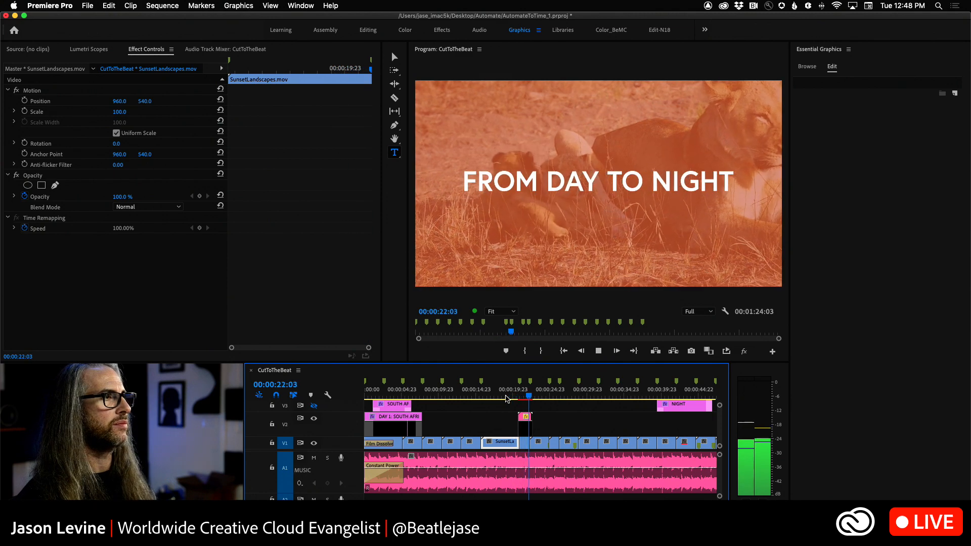
drag(540, 396, 533, 396)
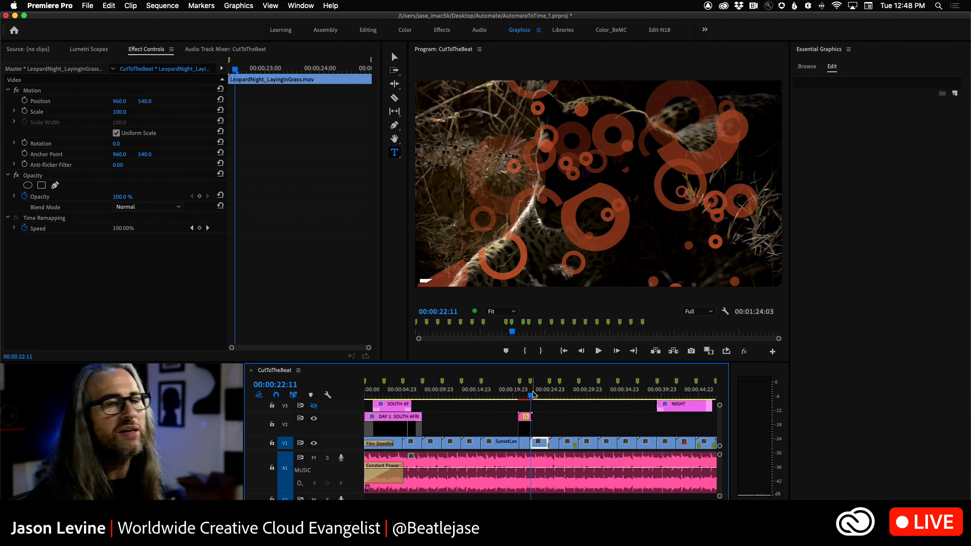
drag(528, 394, 525, 397)
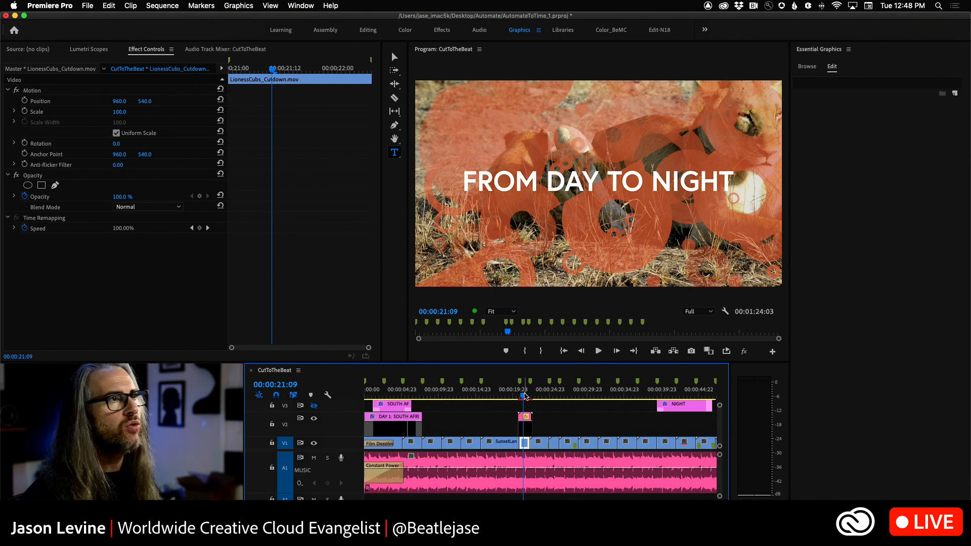
key(space)
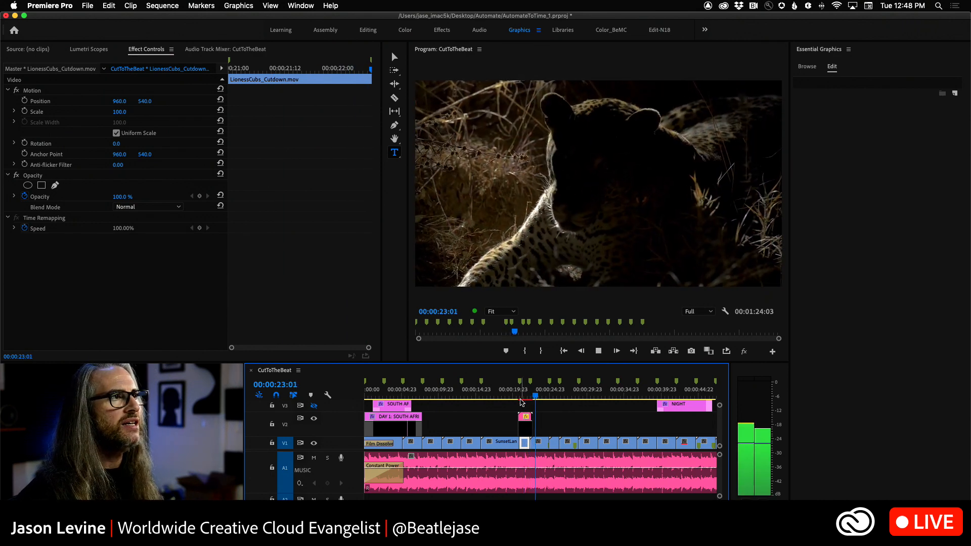
key(space)
drag(539, 399, 523, 397)
drag(525, 397, 528, 398)
Step: Reduce the Floating Shapes Transition's accent color opacity to 35
click(529, 431)
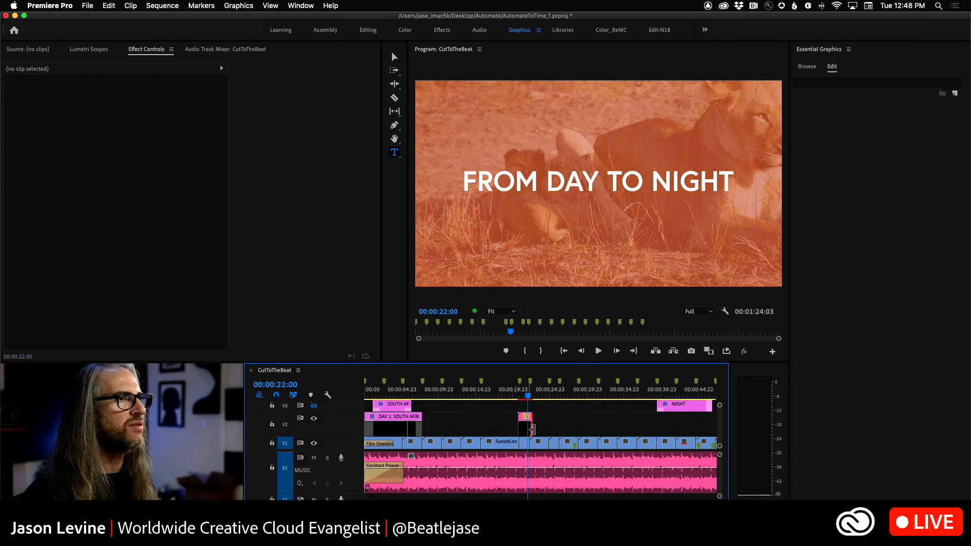
click(526, 428)
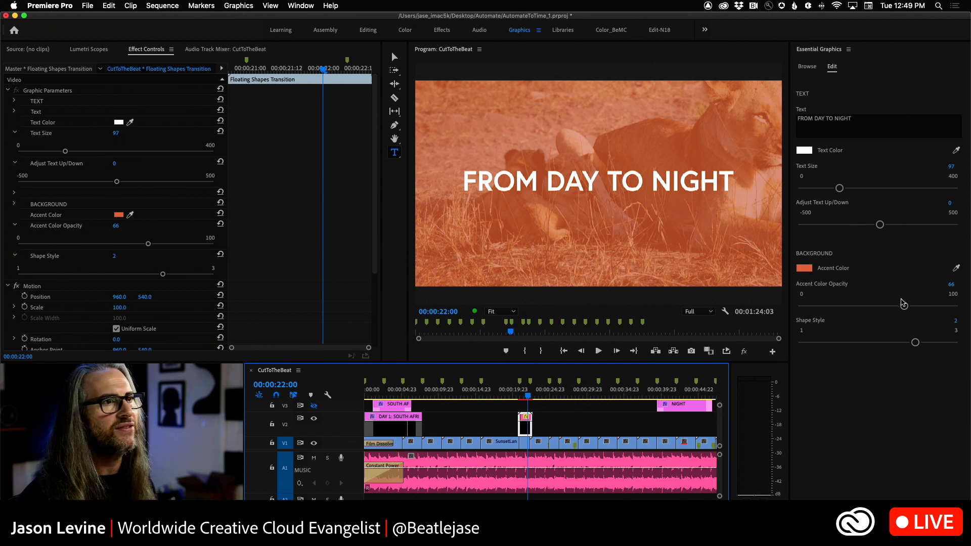
drag(905, 307, 857, 307)
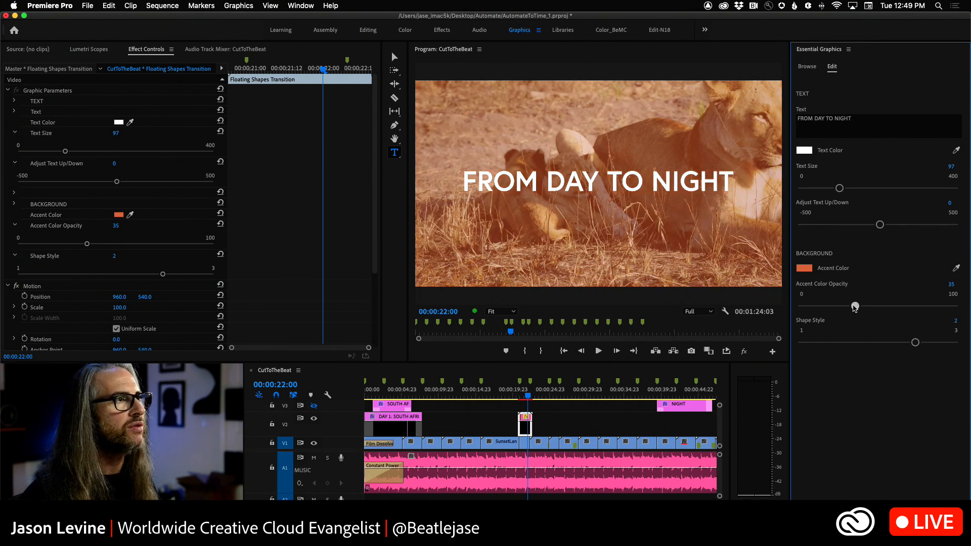
Step: Play back the day-to-night transition with its reduced opacity, from the sunset shot into the leopard clip
drag(528, 397, 514, 398)
key(space)
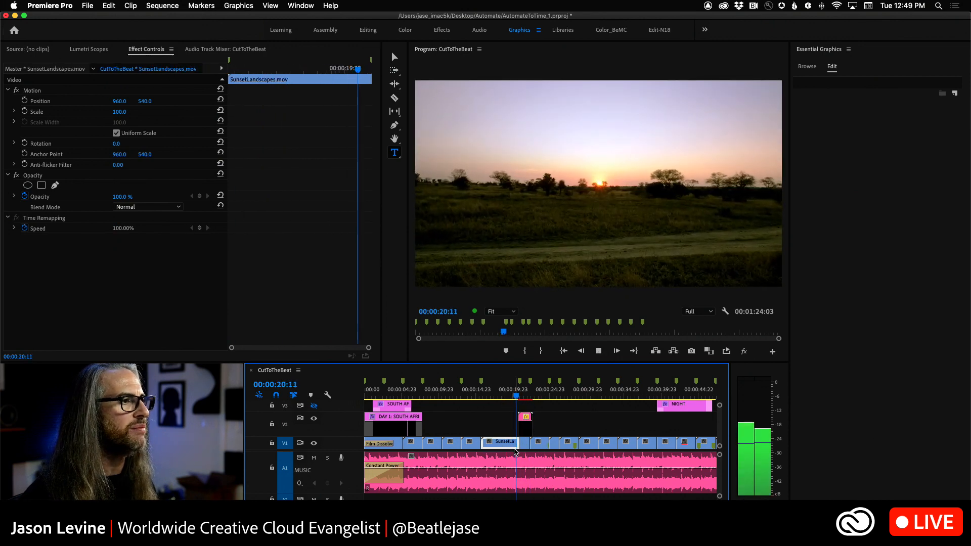
click(530, 398)
drag(530, 399, 519, 401)
key(space)
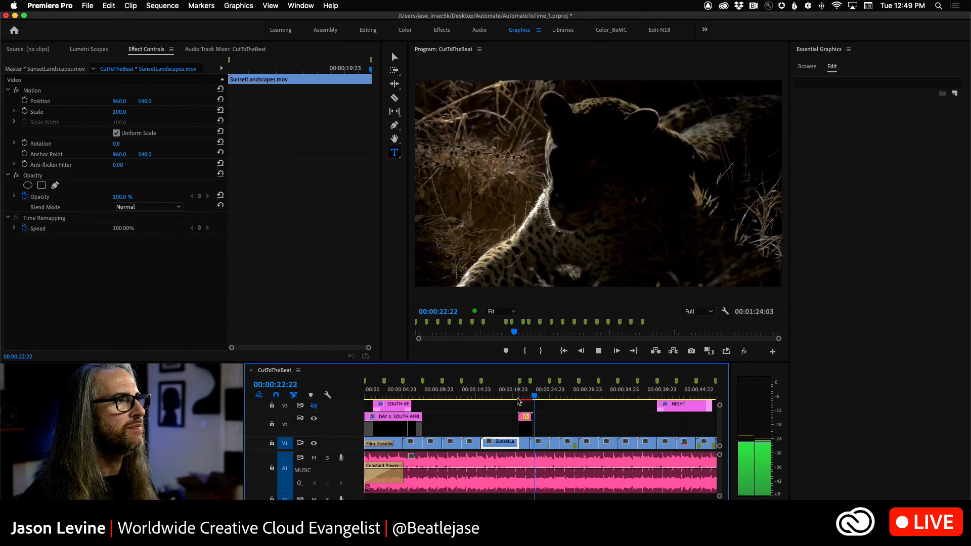
key(space)
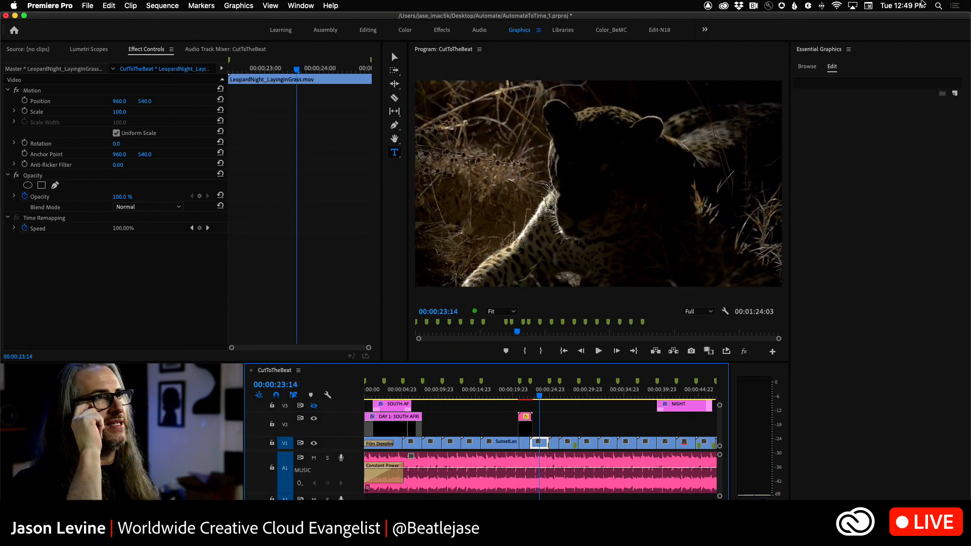
Step: Add a LEOPARD text title on V2 over the leopard clip at 00:00:23:14
click(806, 67)
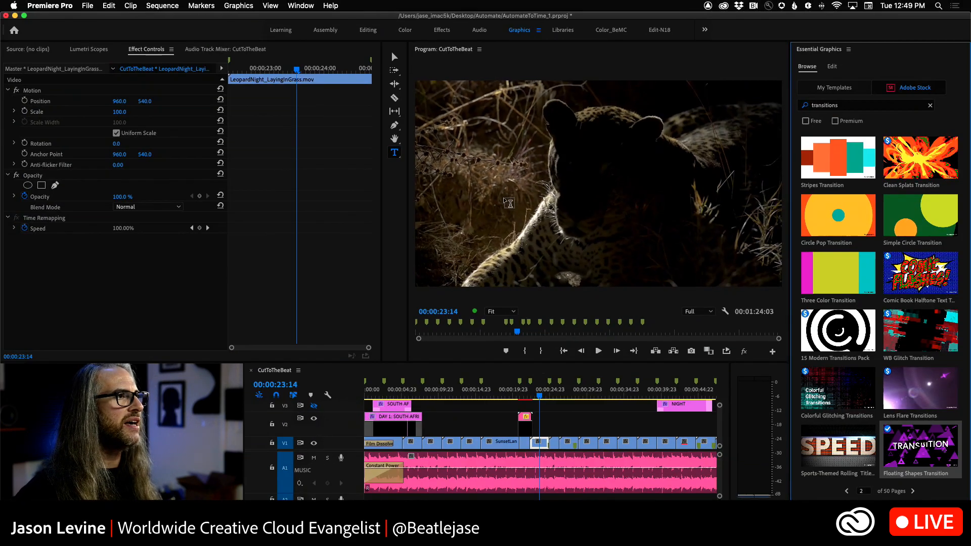
click(579, 139)
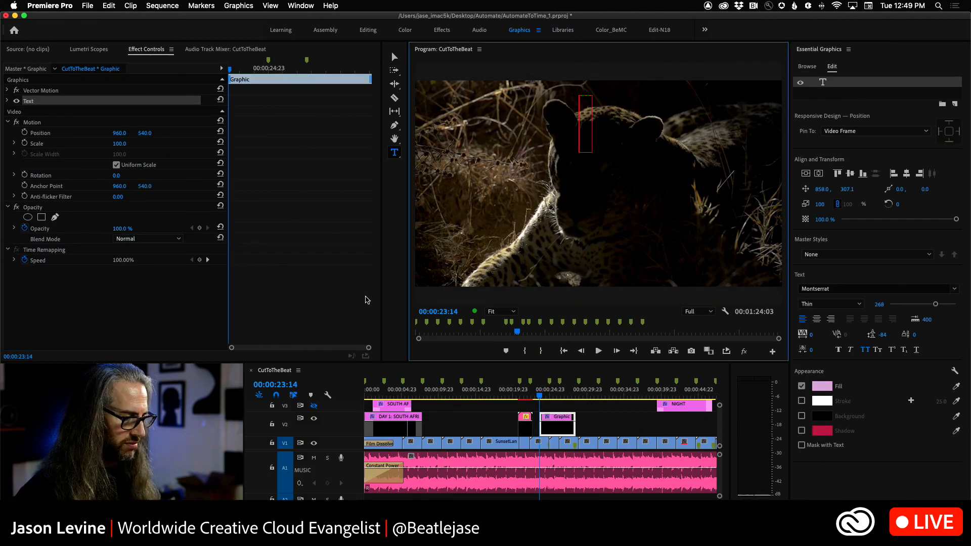
text(LEOPARD)
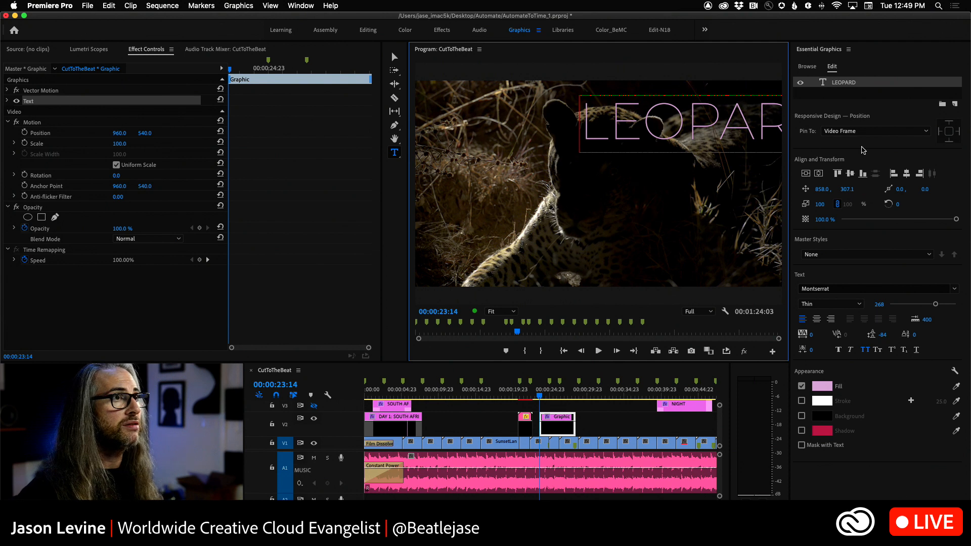
Step: Center the LEOPARD text horizontally and vertically in the frame, and shift it slightly left to position 273.3, 619.7
click(395, 57)
drag(669, 139, 563, 229)
key(space)
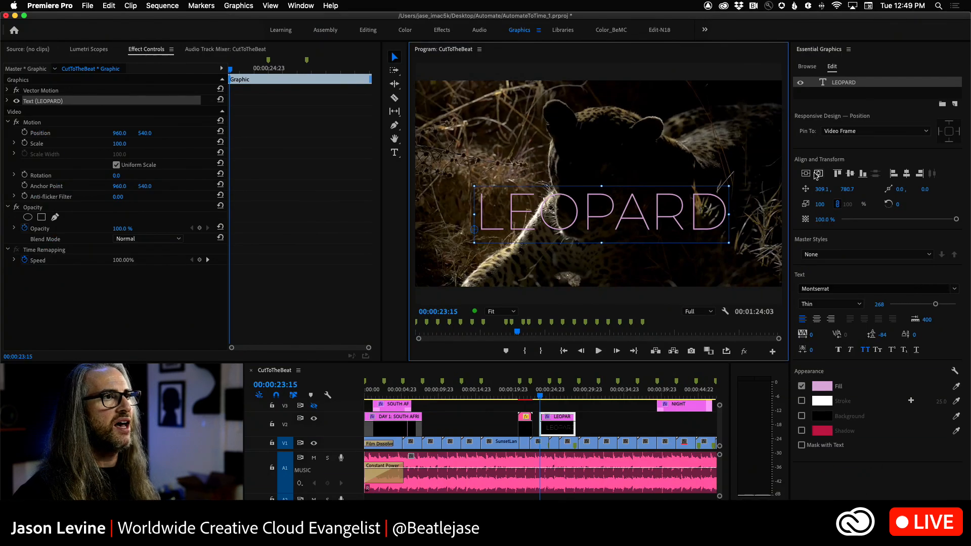
click(806, 174)
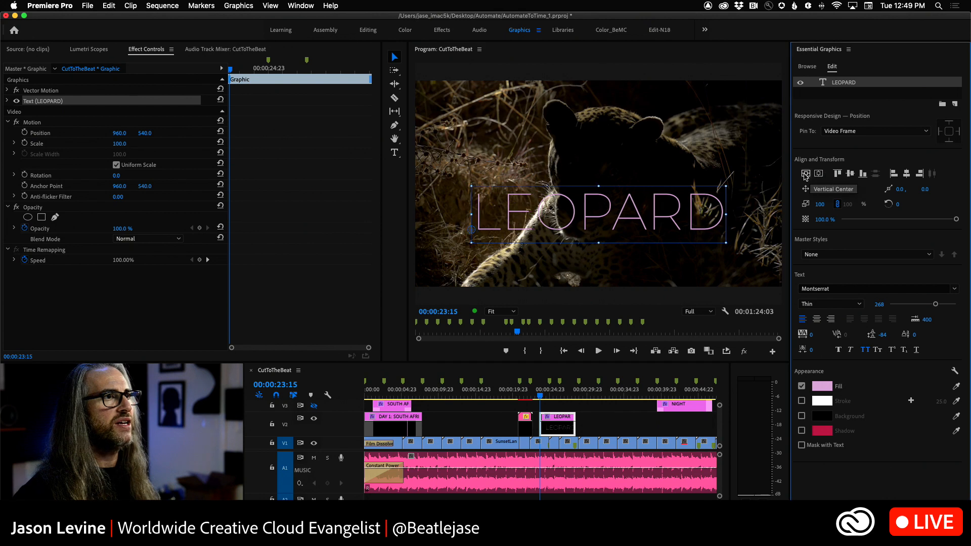
click(805, 174)
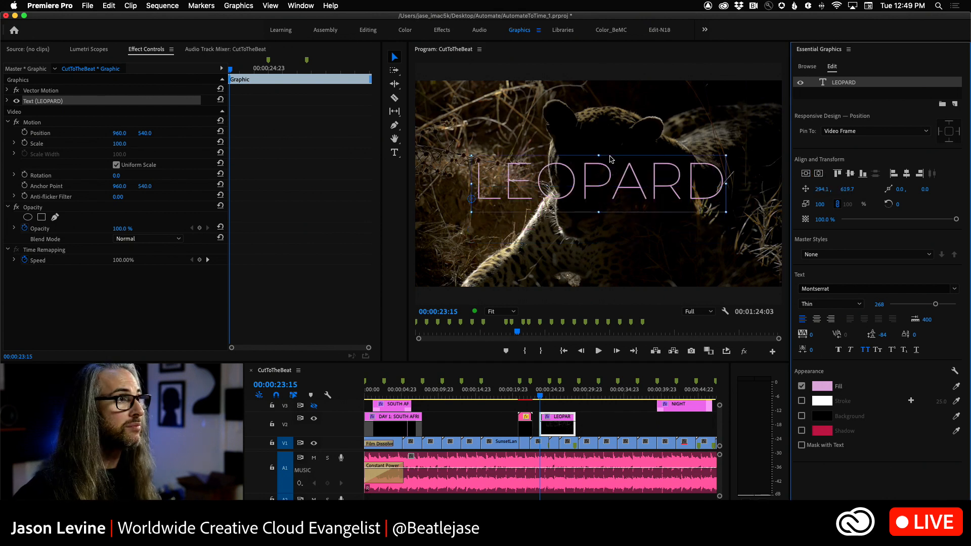
click(592, 183)
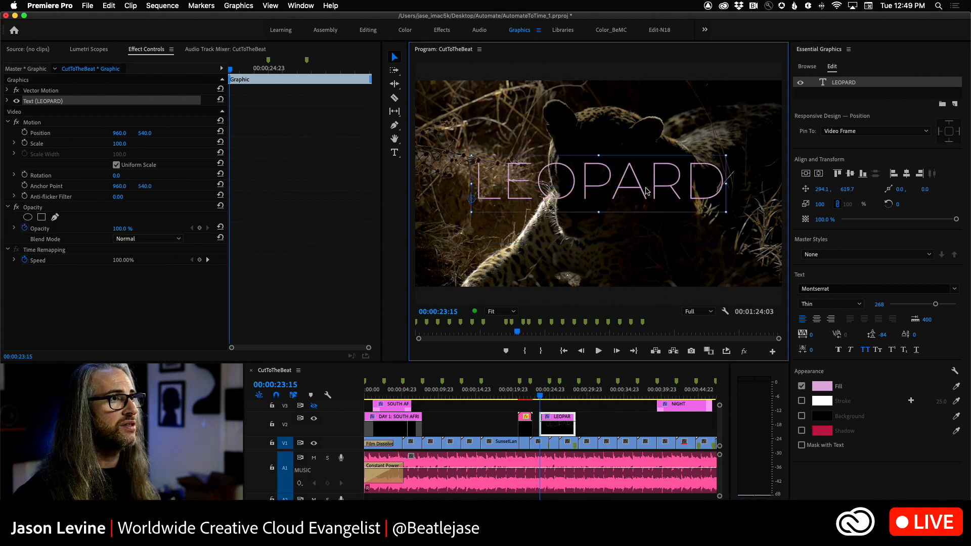
drag(663, 184, 659, 209)
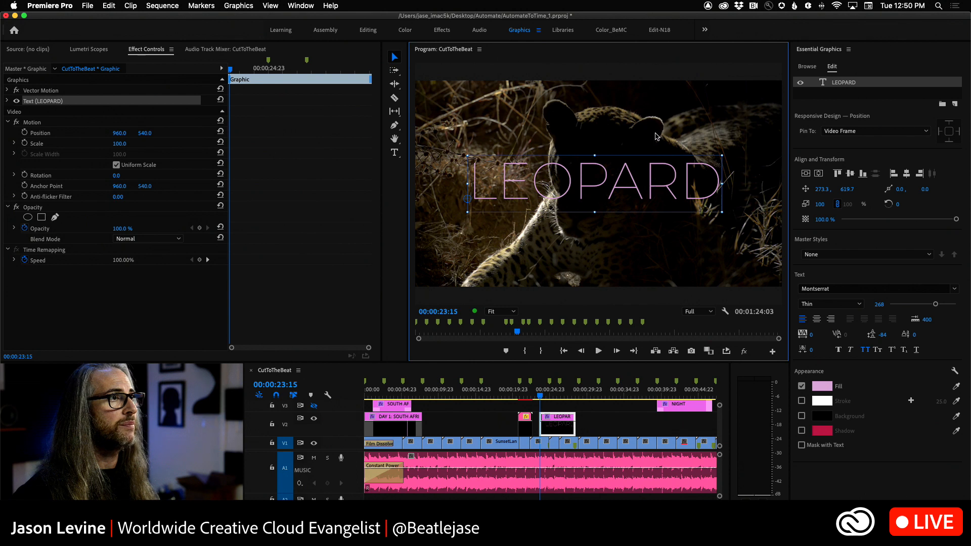
Step: Center the LEOPARD text horizontally in the frame at position 293.8, 619.7, keeping the Montserrat font
click(815, 175)
click(819, 174)
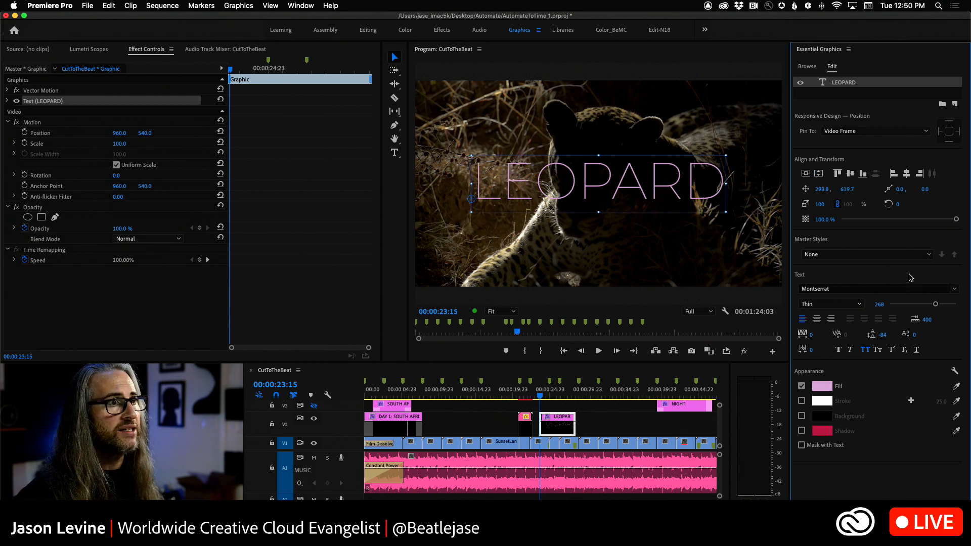
click(954, 292)
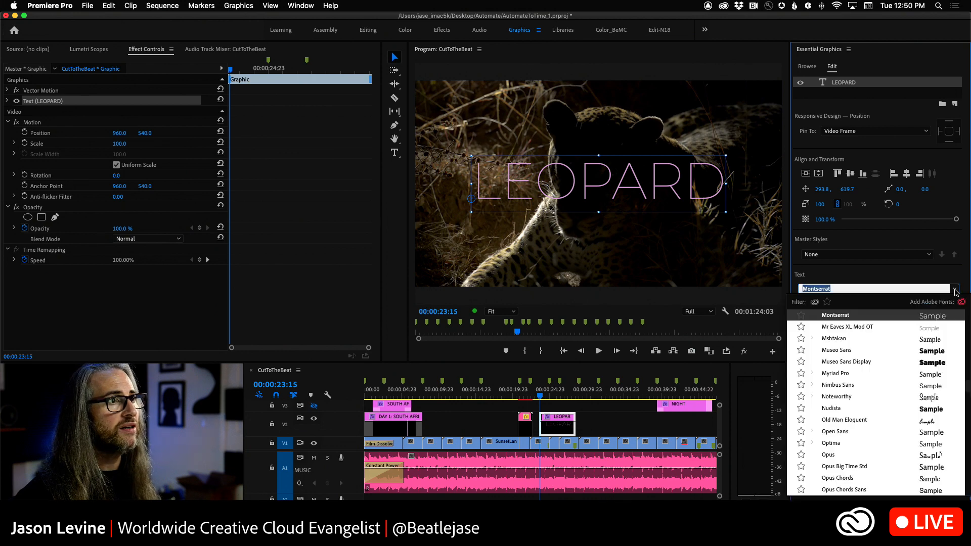
click(956, 292)
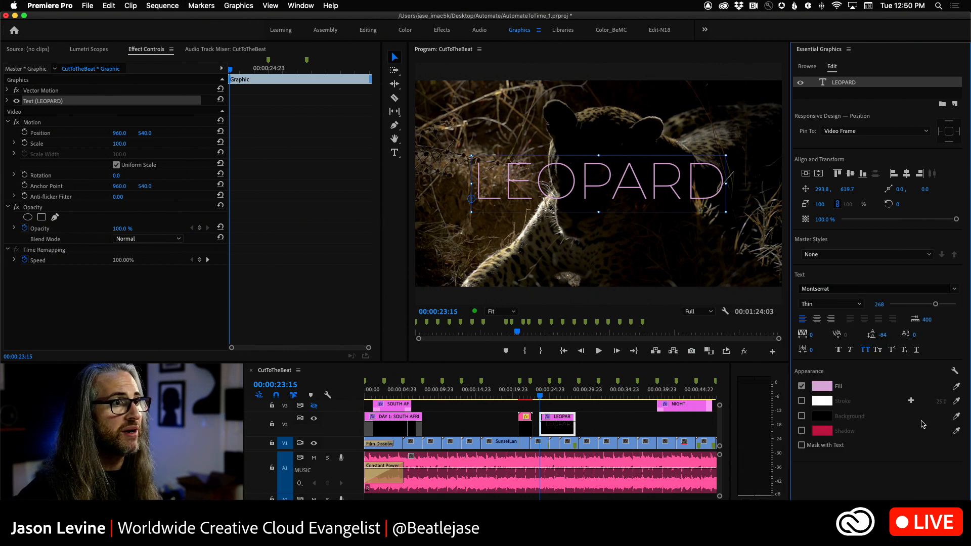
Step: Add an orange background behind the LEOPARD text, extend it beyond the letters and make it semi-transparent
click(802, 415)
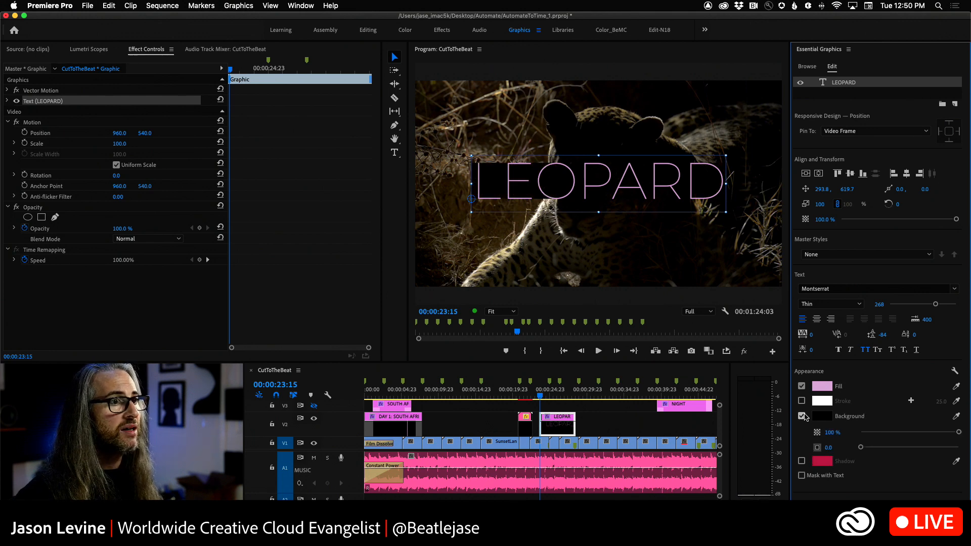
click(822, 416)
click(234, 68)
drag(234, 68, 232, 68)
mouse_move(110, 129)
mouse_down()
mouse_move(172, 138)
mouse_move(191, 157)
mouse_up()
click(310, 51)
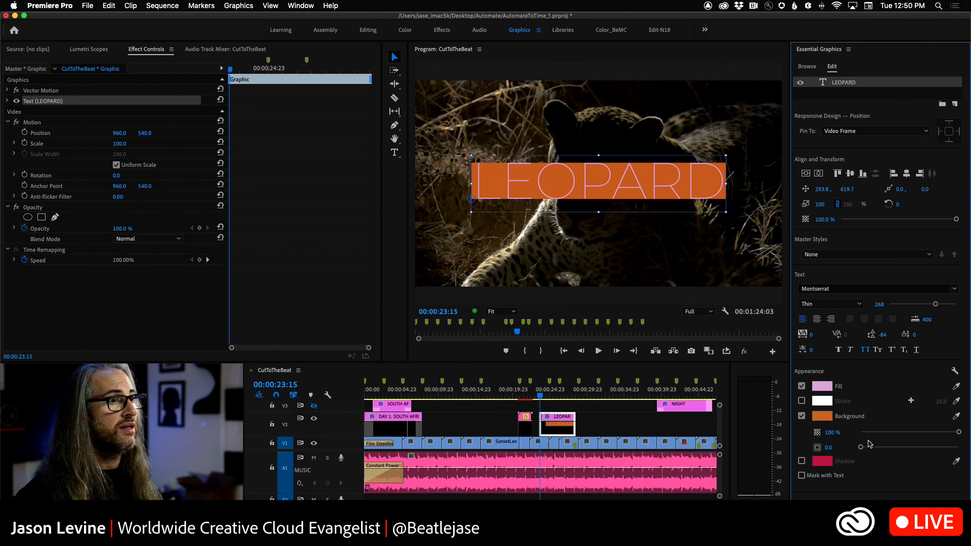
mouse_move(862, 449)
mouse_down()
mouse_move(936, 451)
mouse_move(874, 433)
mouse_up()
Step: Scrub through the leopard clip to check the title with its background, stopping at 00:00:24:02
click(551, 398)
mouse_move(549, 399)
mouse_down()
mouse_move(540, 398)
mouse_move(552, 399)
mouse_up()
click(543, 398)
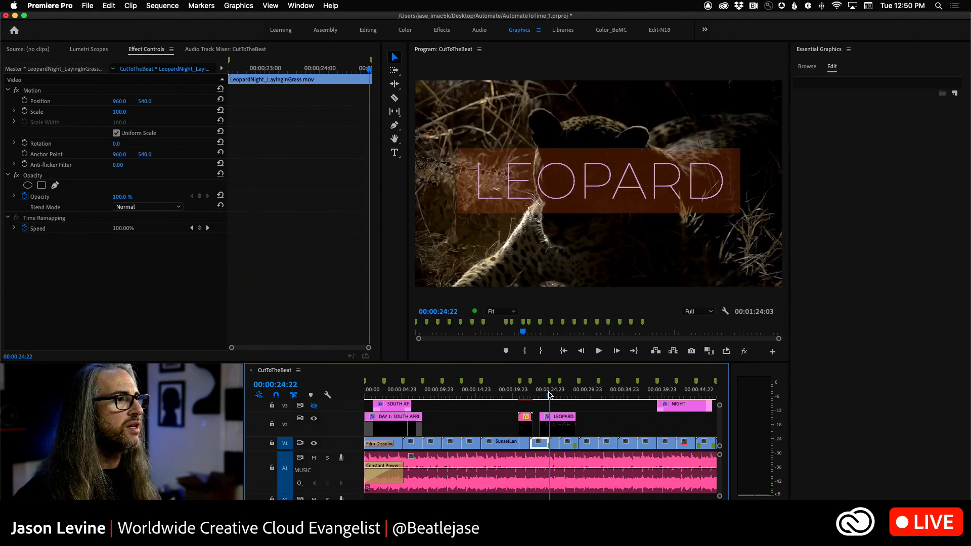
Step: Review the Motion Graphics Template export settings and destination choices for the LEOPARD title, without exporting
click(557, 426)
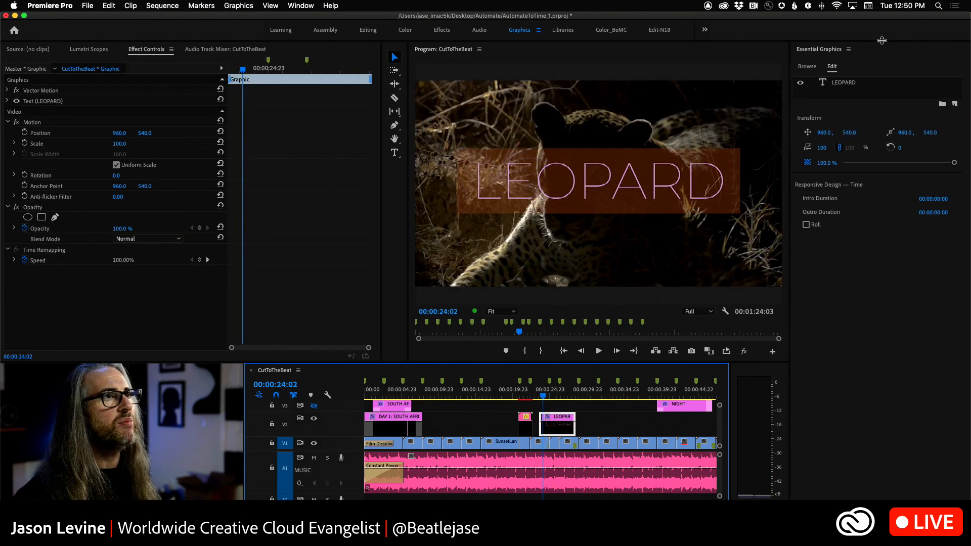
click(955, 104)
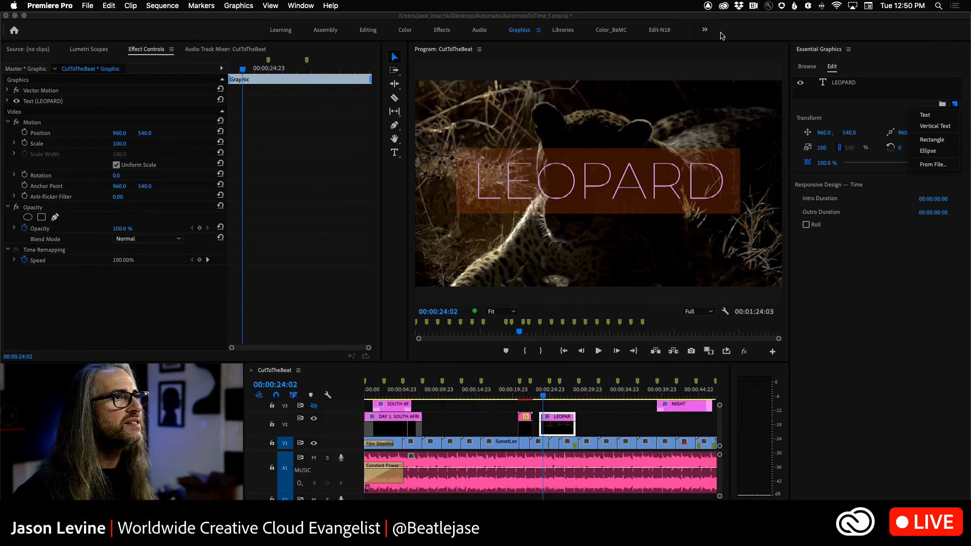
click(226, 4)
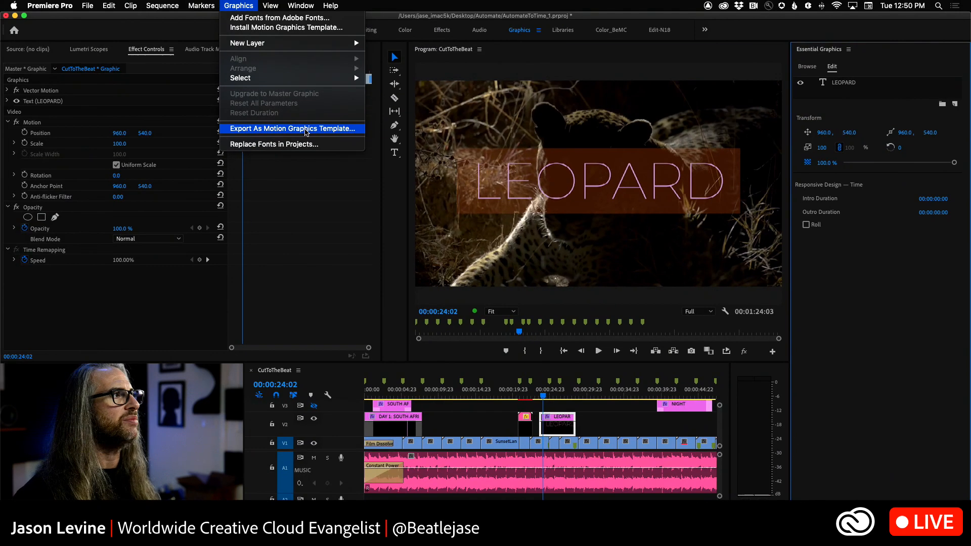
click(537, 144)
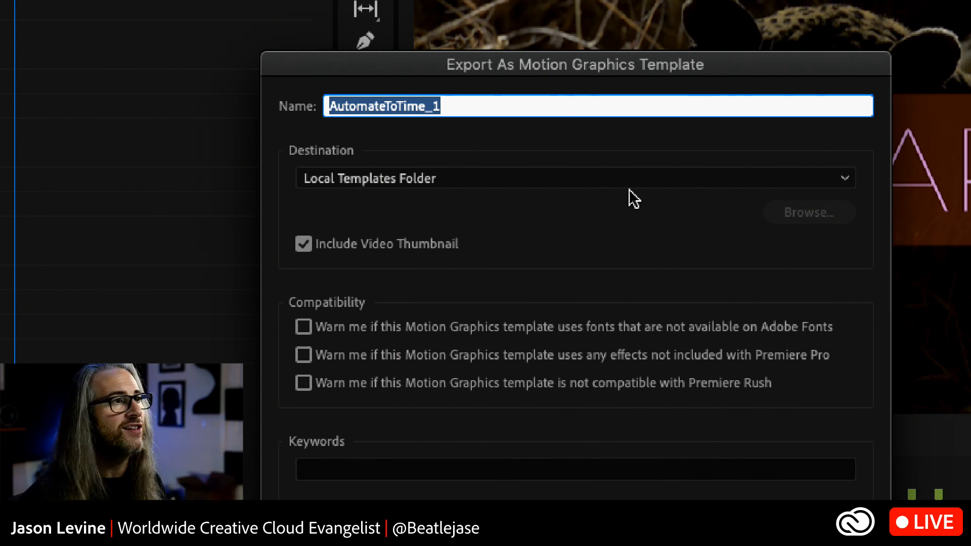
click(833, 178)
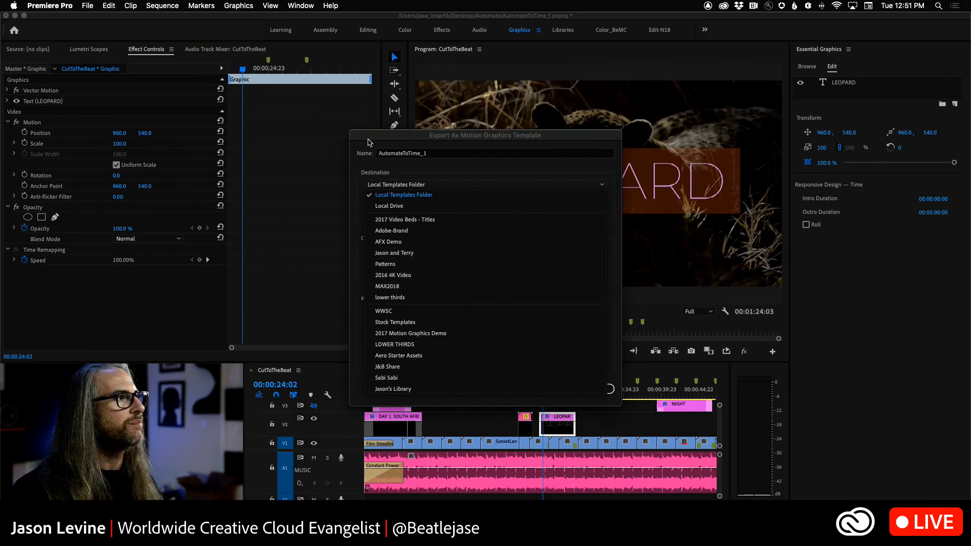
click(371, 135)
click(548, 388)
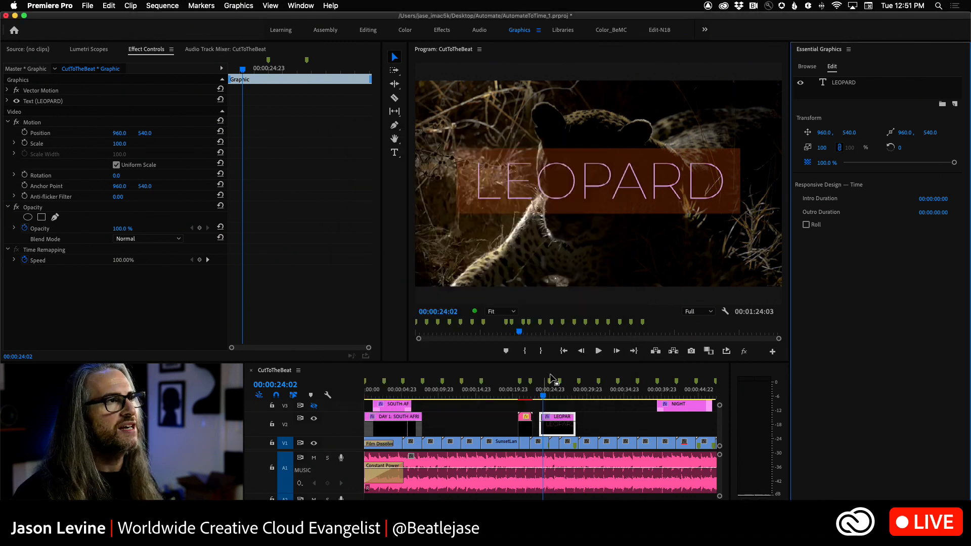
Step: Move the playhead back to the FROM DAY TO NIGHT transition at 00:00:21:01
drag(544, 397, 521, 398)
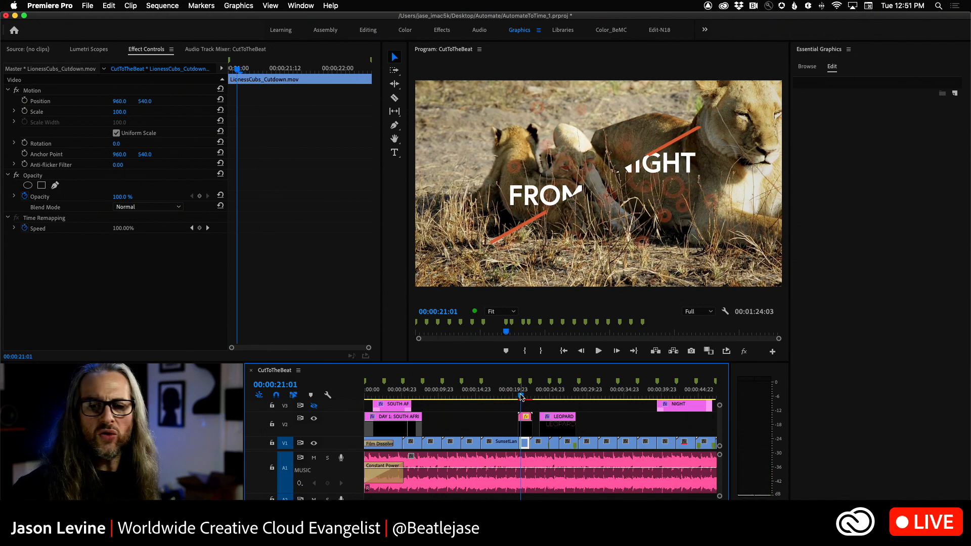
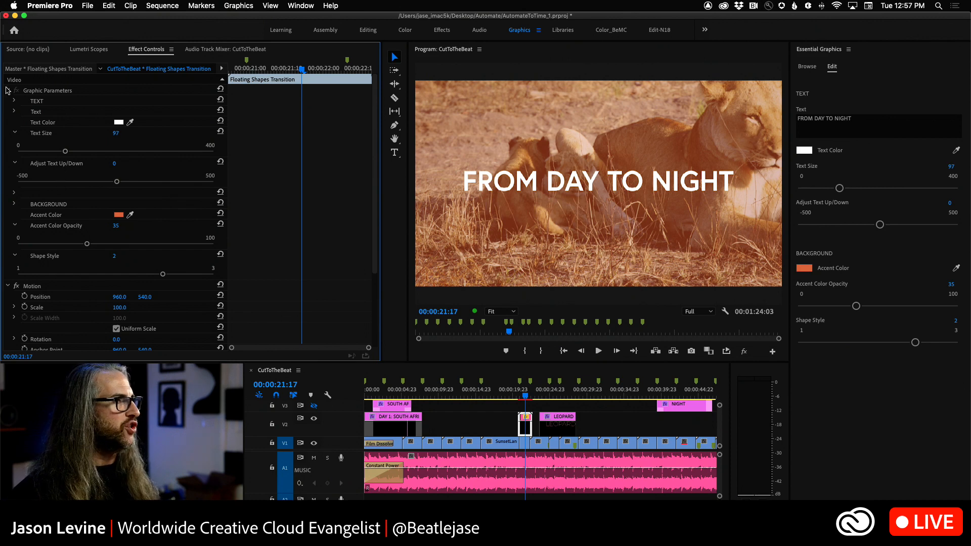
Step: Return to the opening sunrise shot, hide track V2 and show track V3 with its DAY 1: SOUTH AFRICA title
click(7, 90)
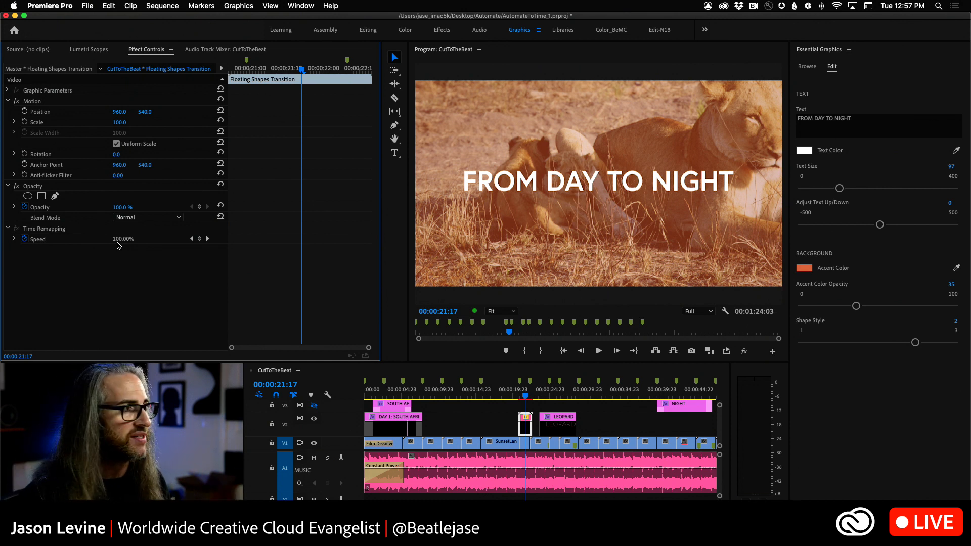
drag(430, 392, 388, 392)
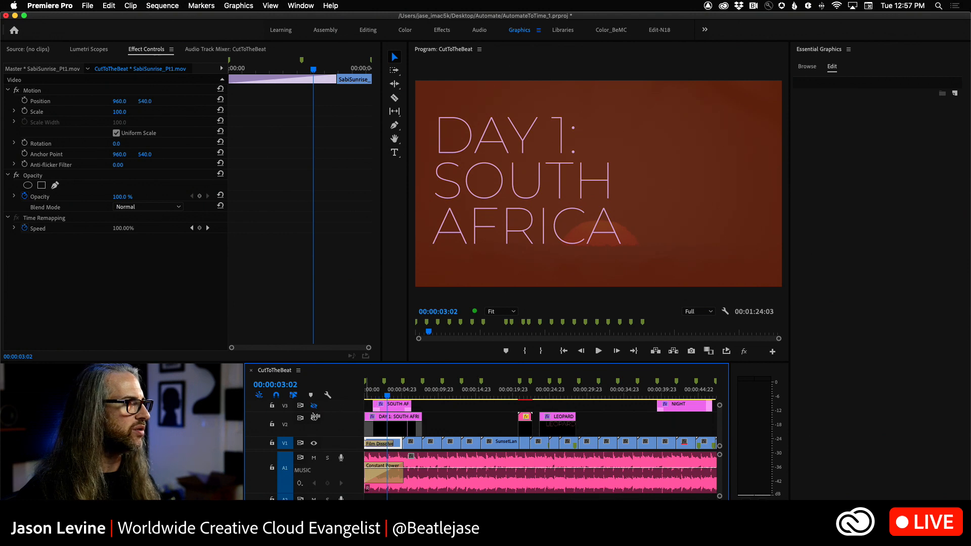
click(314, 419)
key(space)
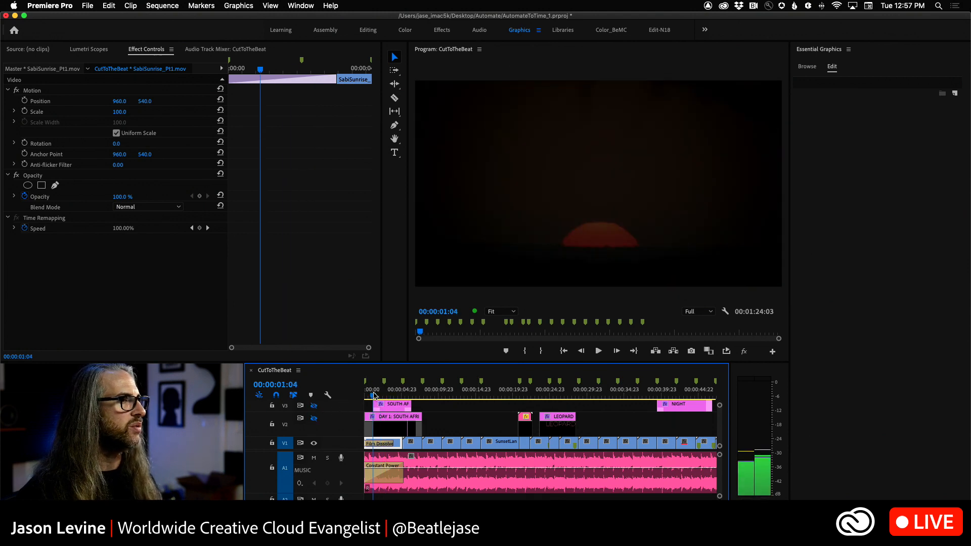
key(space)
click(314, 405)
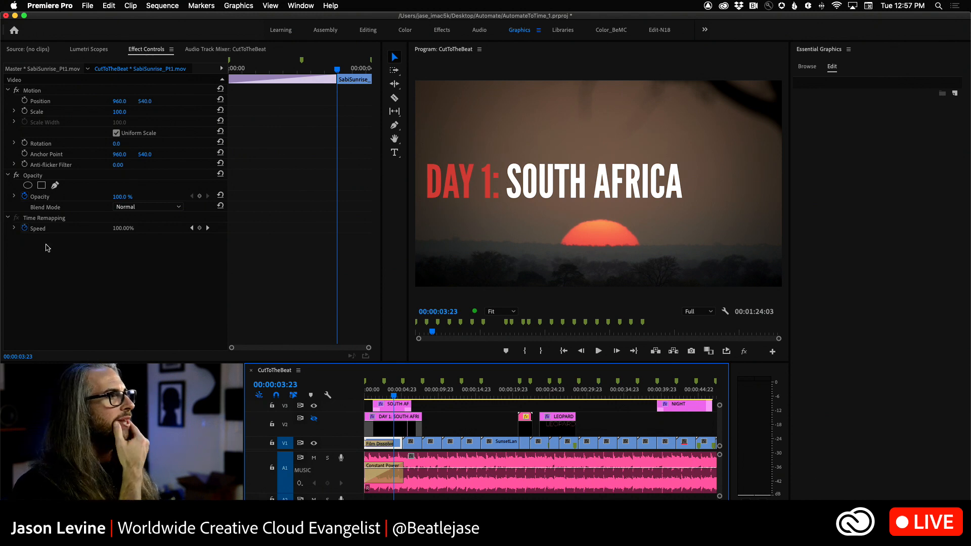
Step: Apply the Directional Blur effect to the V3 title graphic, placing it between the SOUTH AFRICA and DAY 1: text layers
click(389, 406)
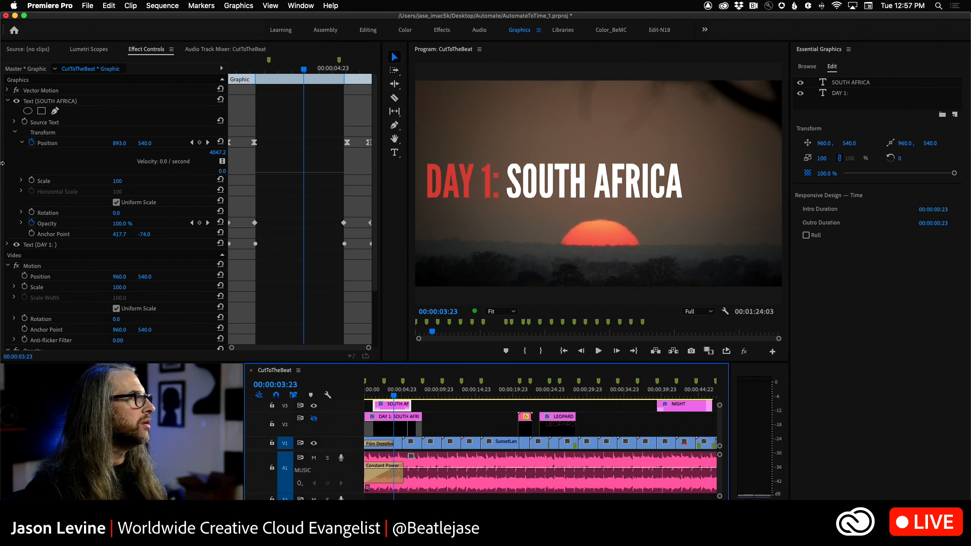
click(8, 101)
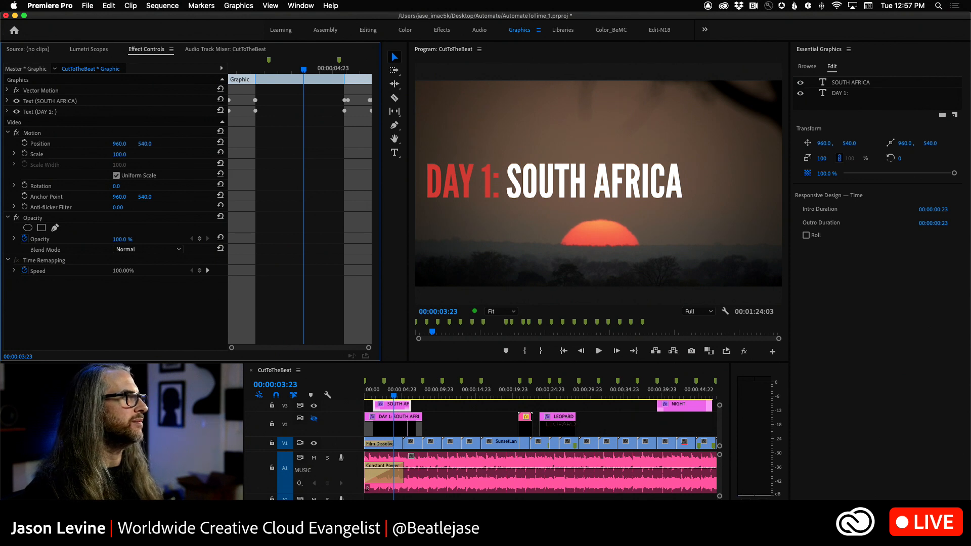
click(238, 371)
click(251, 427)
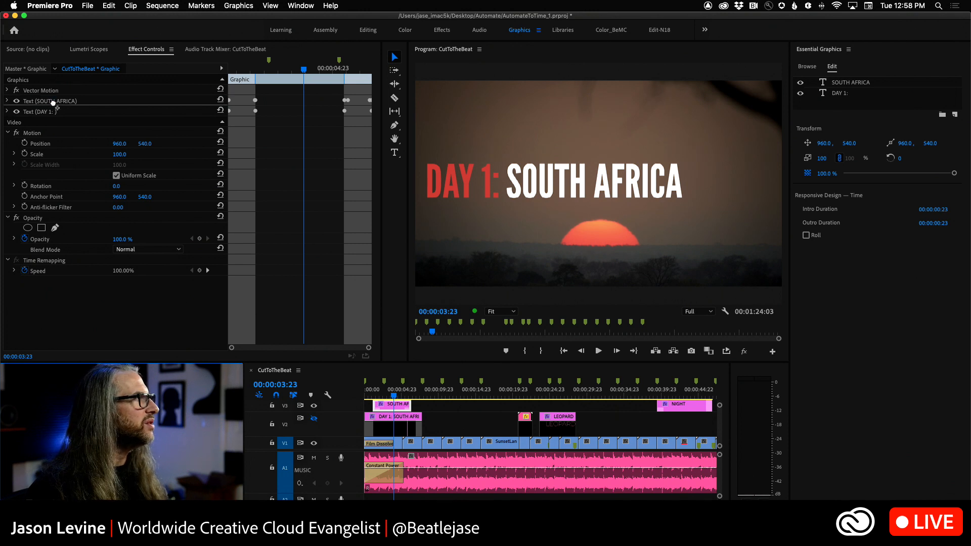
drag(53, 103, 54, 106)
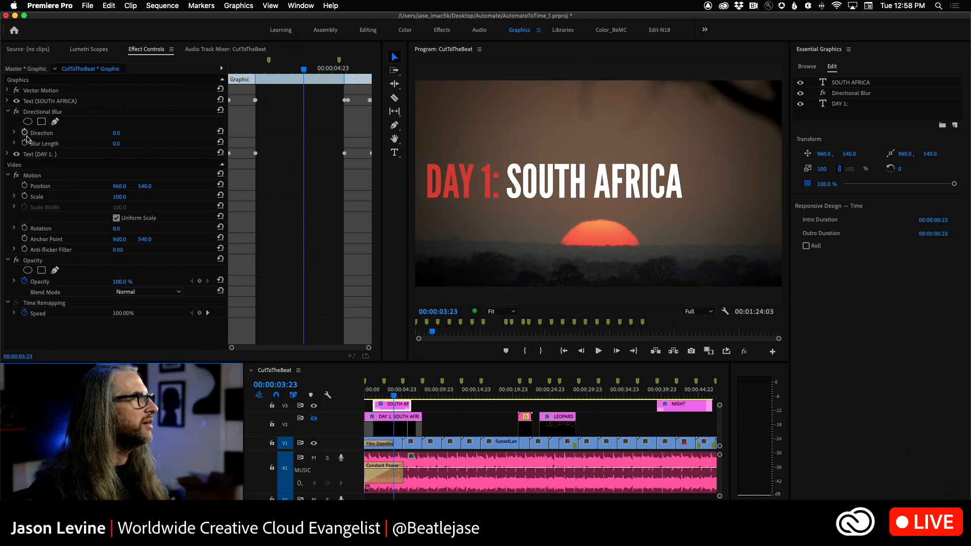
Step: Set the title's Directional Blur length to 685 with the playhead at 00:00:01:10
mouse_move(115, 147)
mouse_down()
mouse_move(156, 148)
mouse_move(115, 147)
mouse_up()
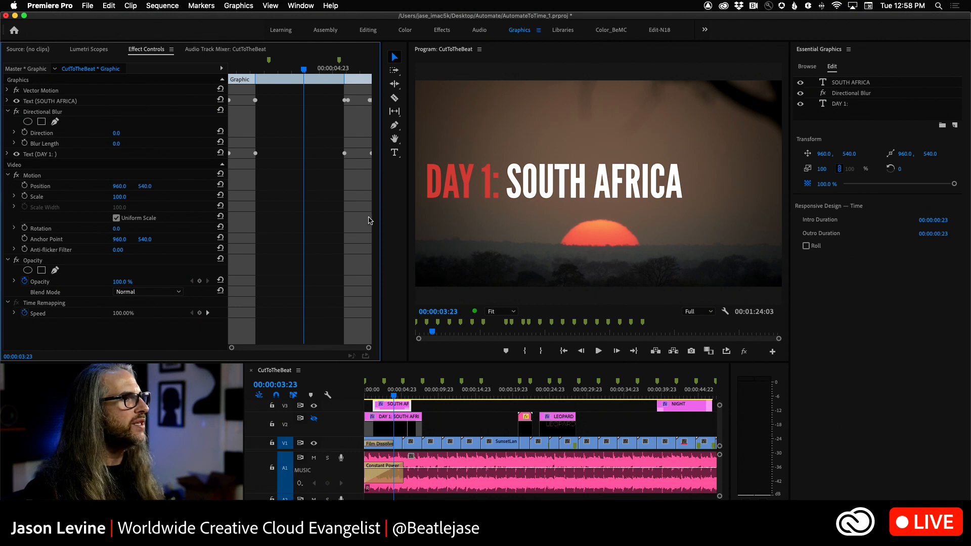
drag(400, 397, 373, 396)
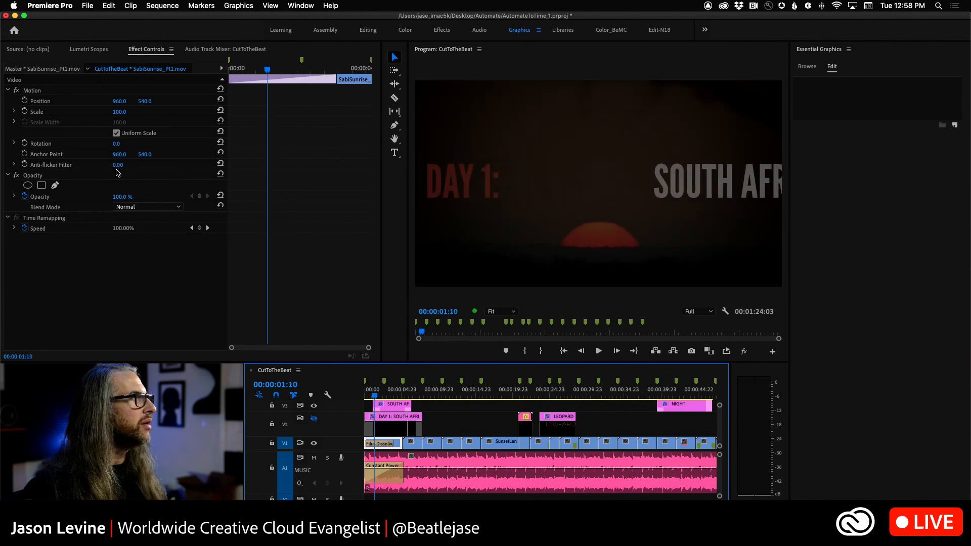
click(386, 407)
drag(116, 147, 123, 146)
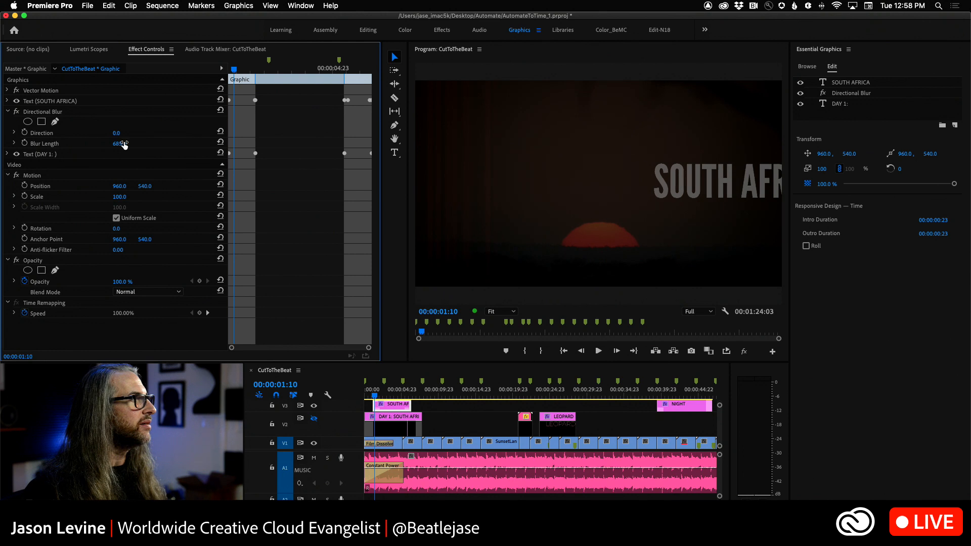
Step: Keyframe the Blur Length at the graphic's start, 00:00:01:05, and reduce it to 1 at 00:00:01:16
drag(234, 70, 230, 69)
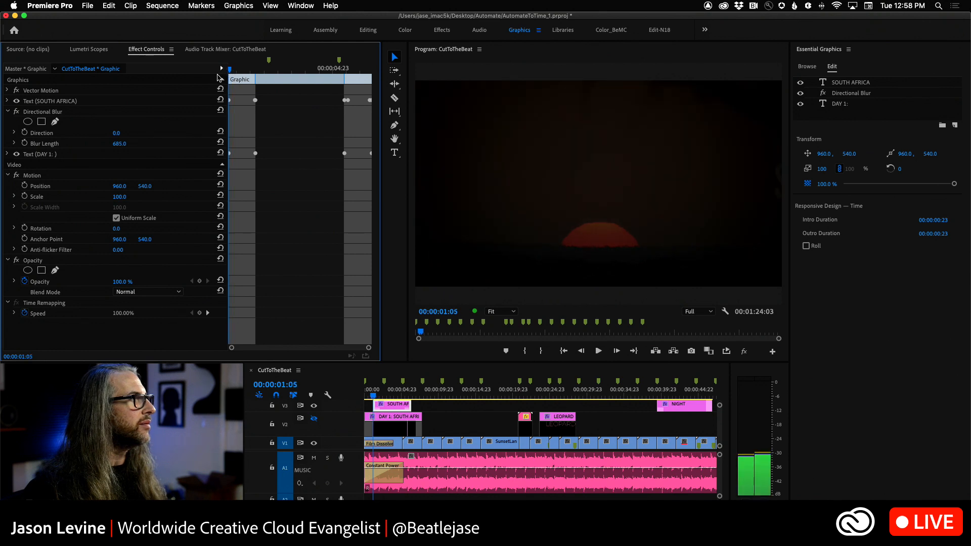
click(23, 143)
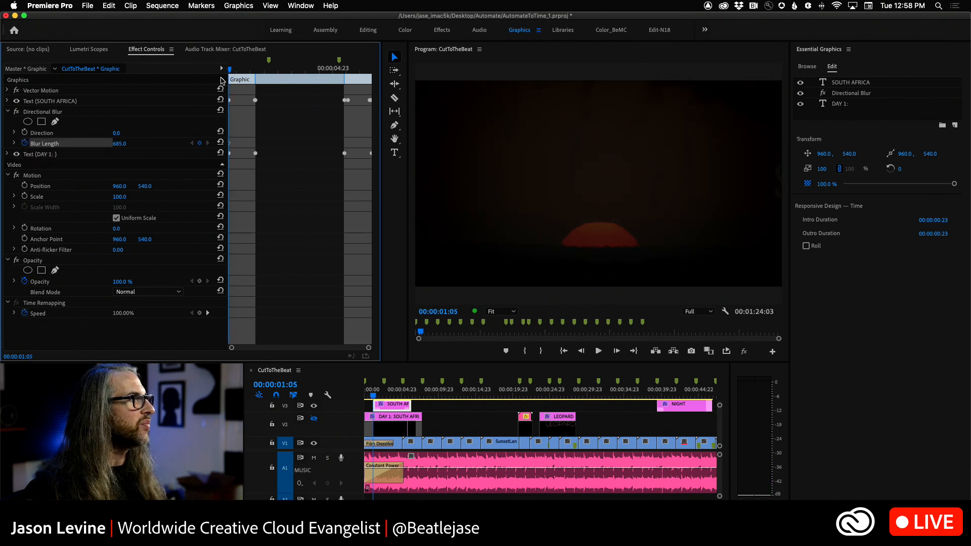
drag(227, 71, 242, 74)
drag(118, 145, 42, 145)
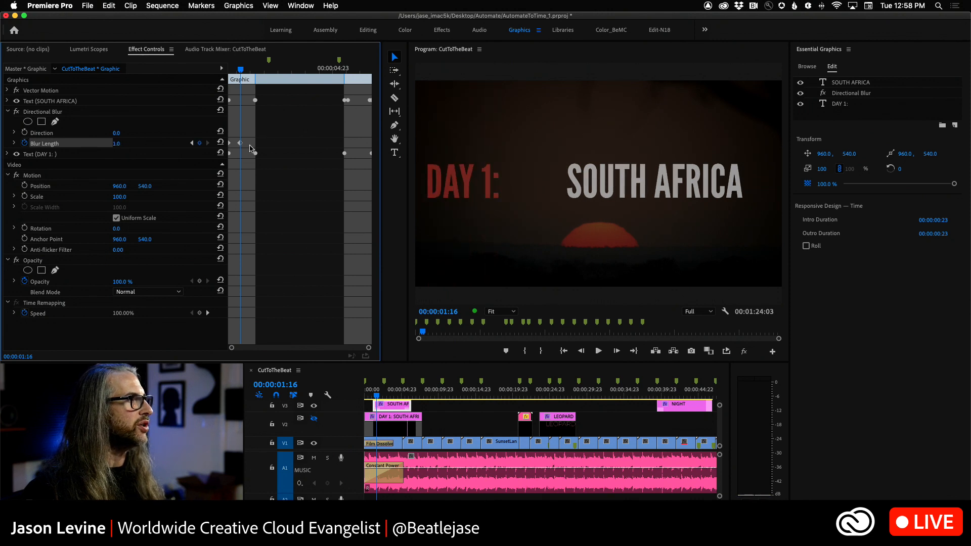
Step: Play the title's intro from 00:00:01:05 several times to check the animated blur on DAY 1:, stopping at 00:00:02:15
drag(240, 71, 179, 72)
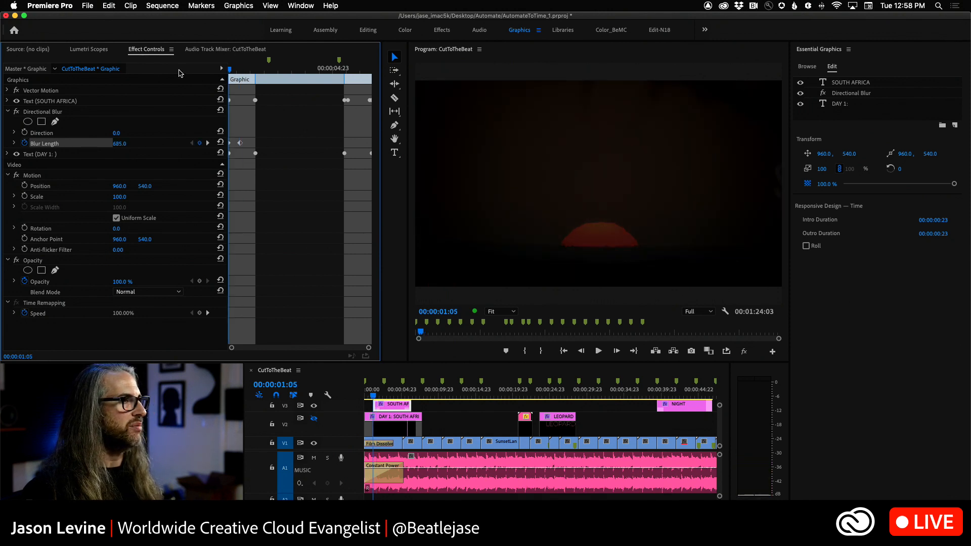
key(space)
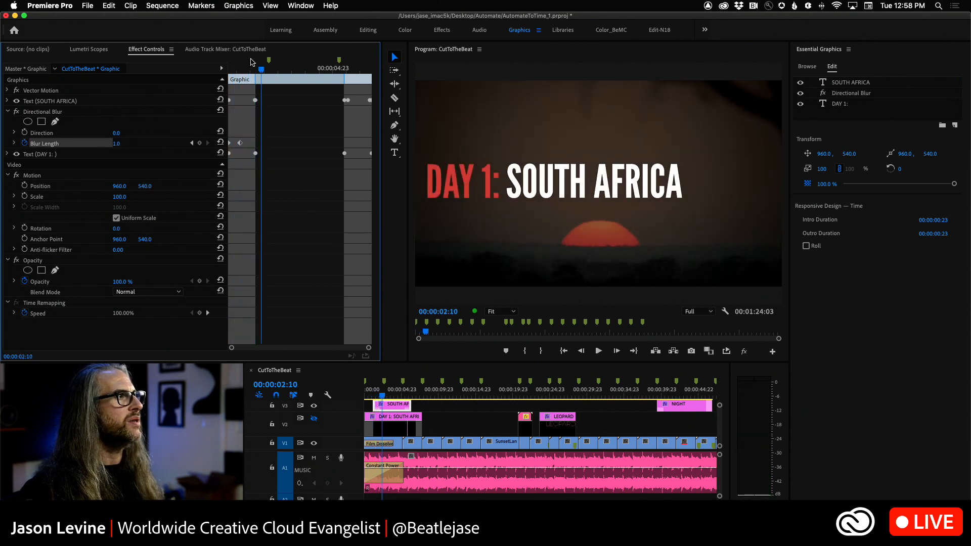
drag(262, 69, 199, 68)
key(space)
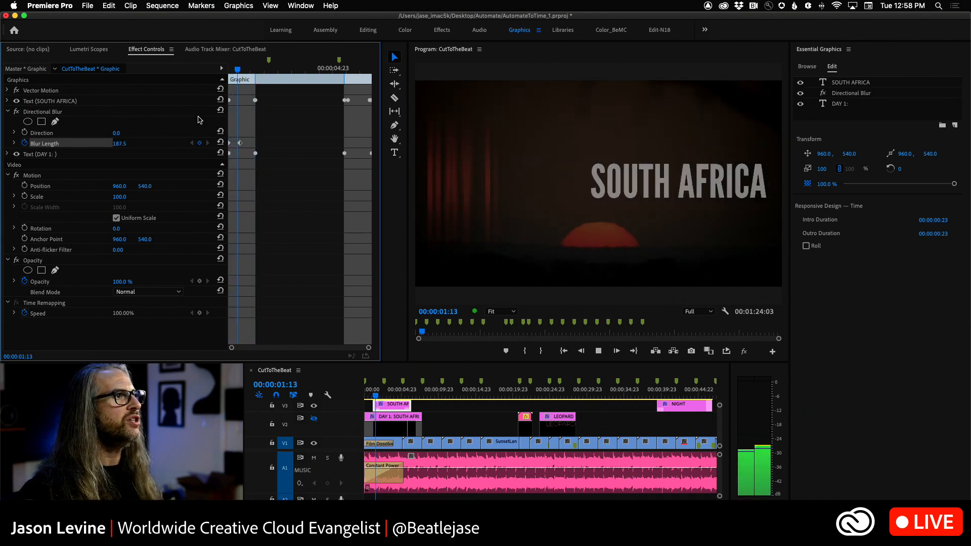
key(space)
drag(291, 66, 169, 66)
key(space)
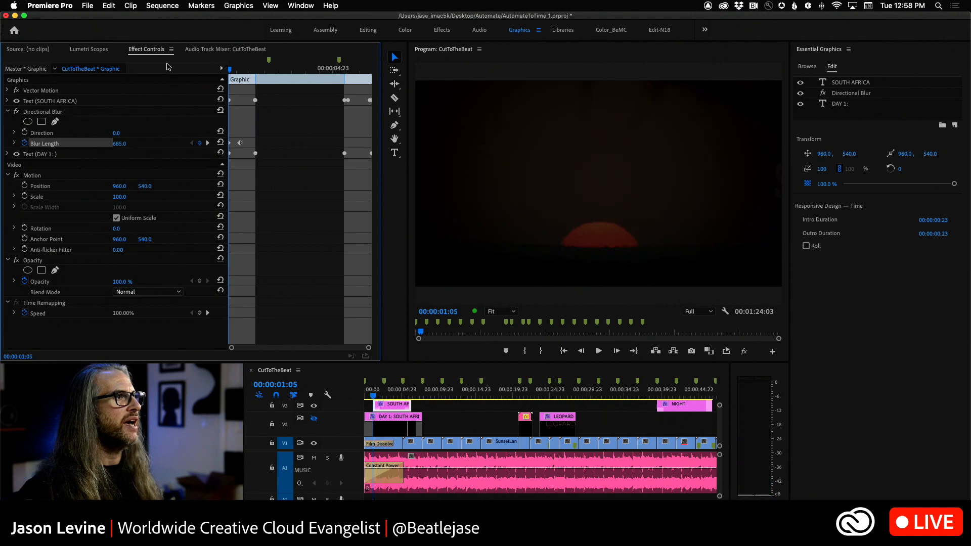
key(space)
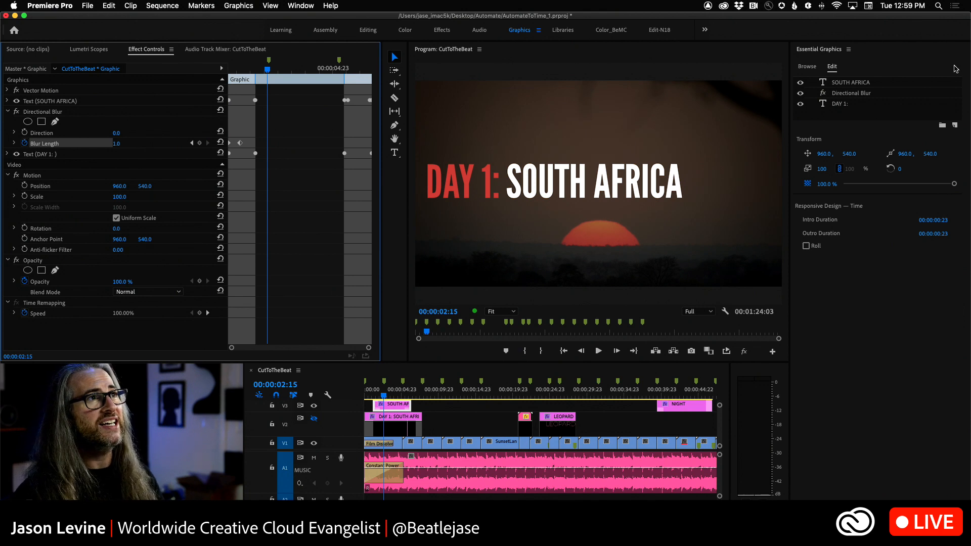
Step: Select the SOUTH AFRICA text layer in the opening title graphic
click(863, 82)
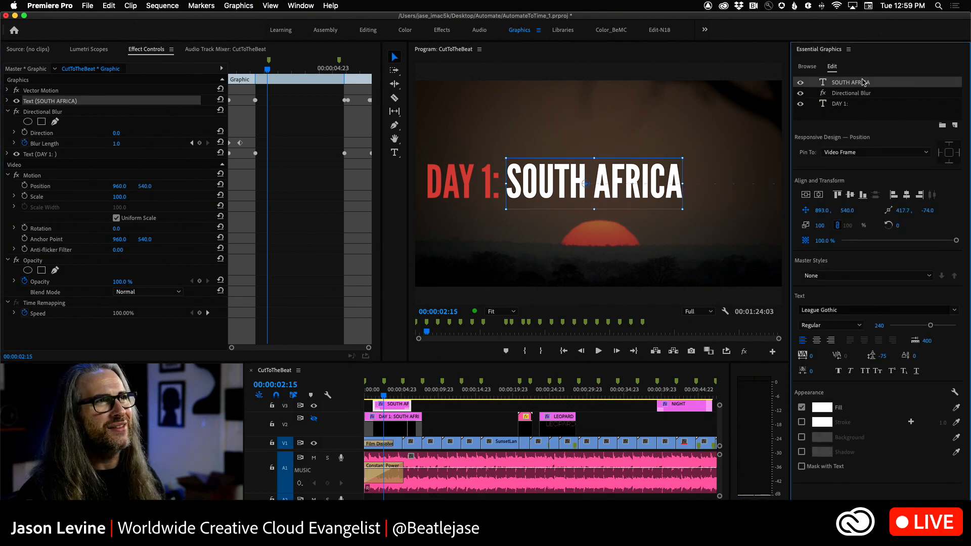